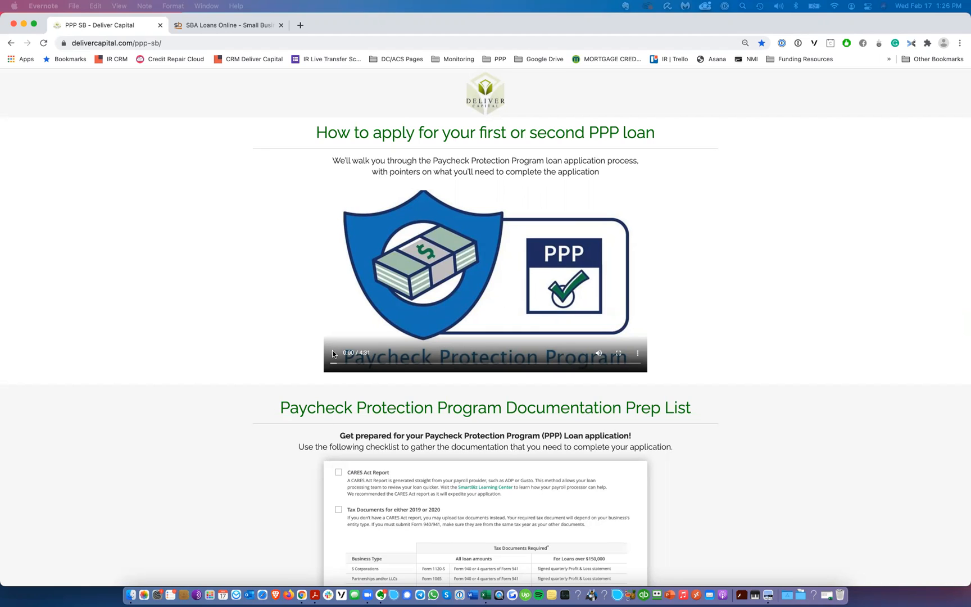
Step: Briefly play the PPP walkthrough video, then read through the documentation prep checklist on the page
click(333, 354)
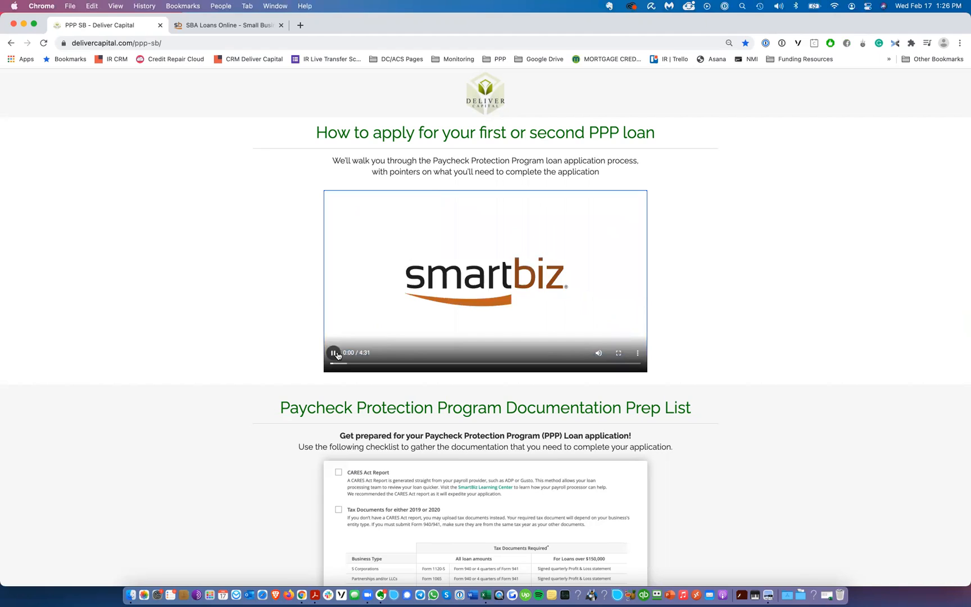
click(334, 353)
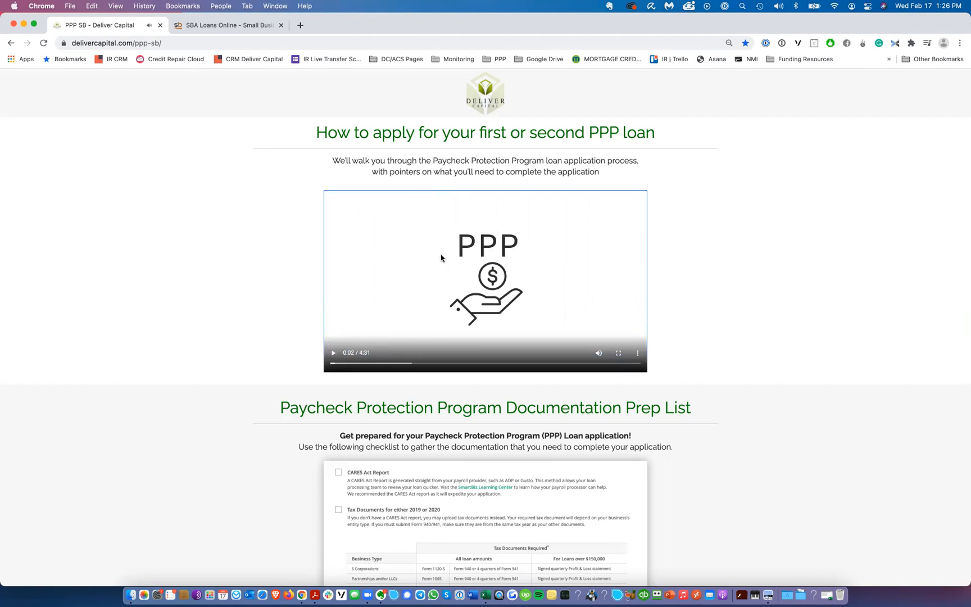
scroll(537, 231, down, 5)
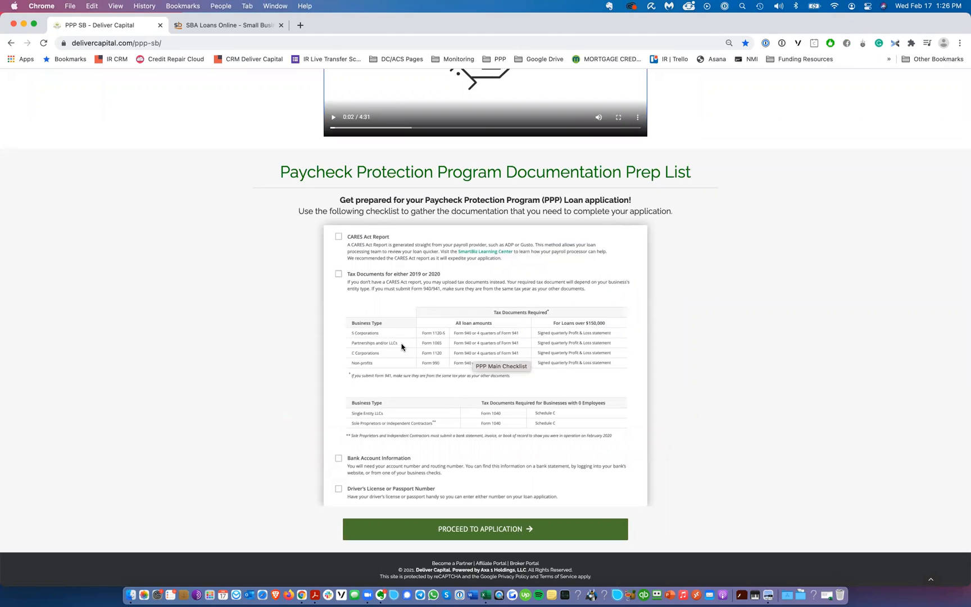
scroll(388, 341, up, 5)
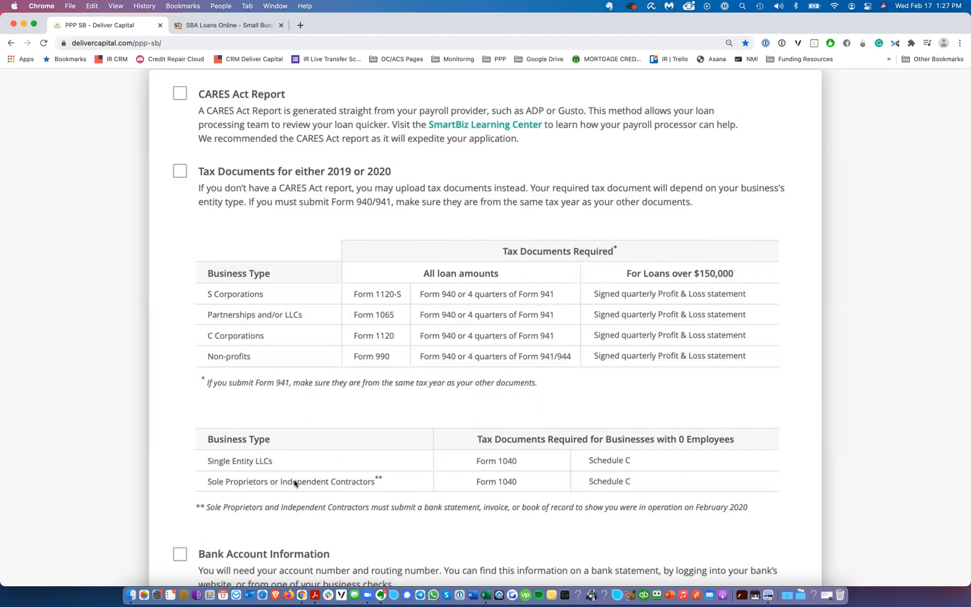
scroll(328, 371, down, 1)
scroll(326, 371, down, 5)
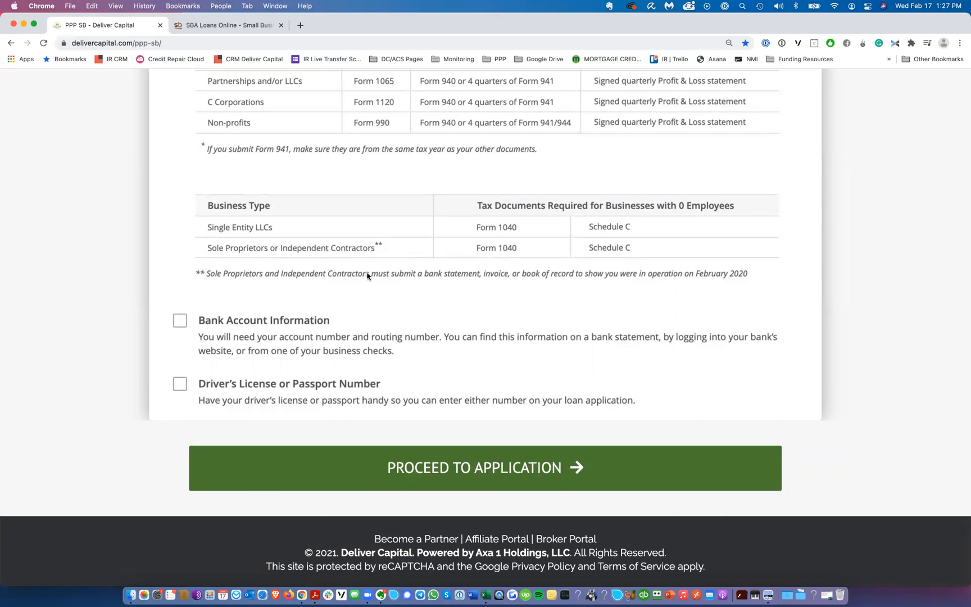
scroll(368, 276, down, 5)
scroll(287, 278, up, 5)
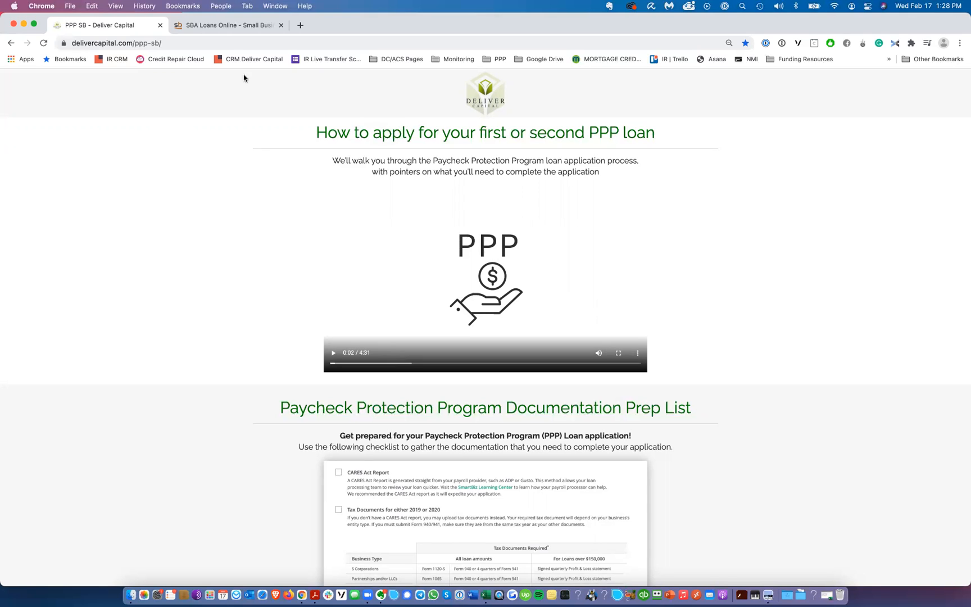
Step: Switch to the SmartBiz application tab and begin the Payroll Analysis
click(235, 27)
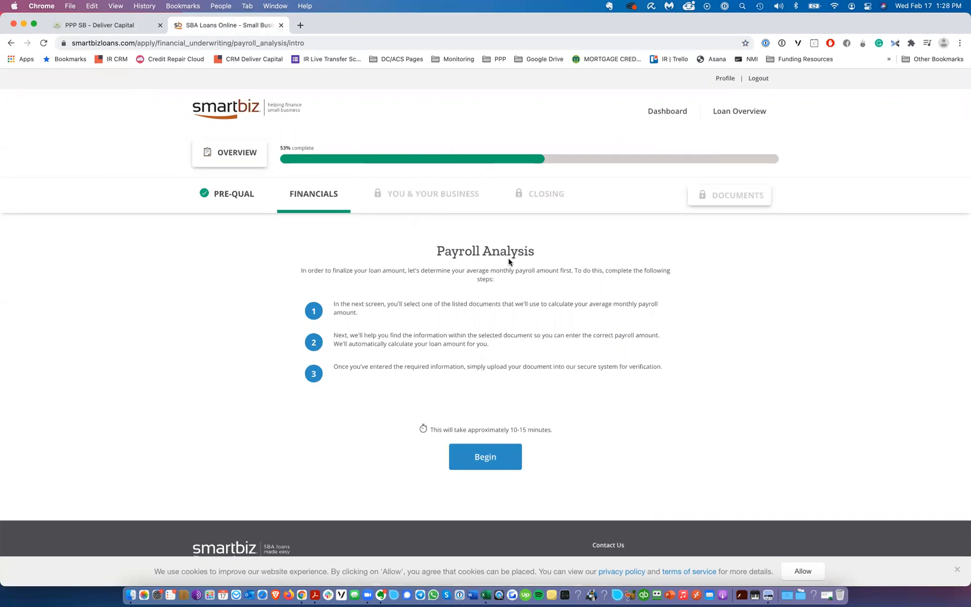
click(485, 457)
scroll(495, 268, down, 2)
scroll(453, 253, down, 2)
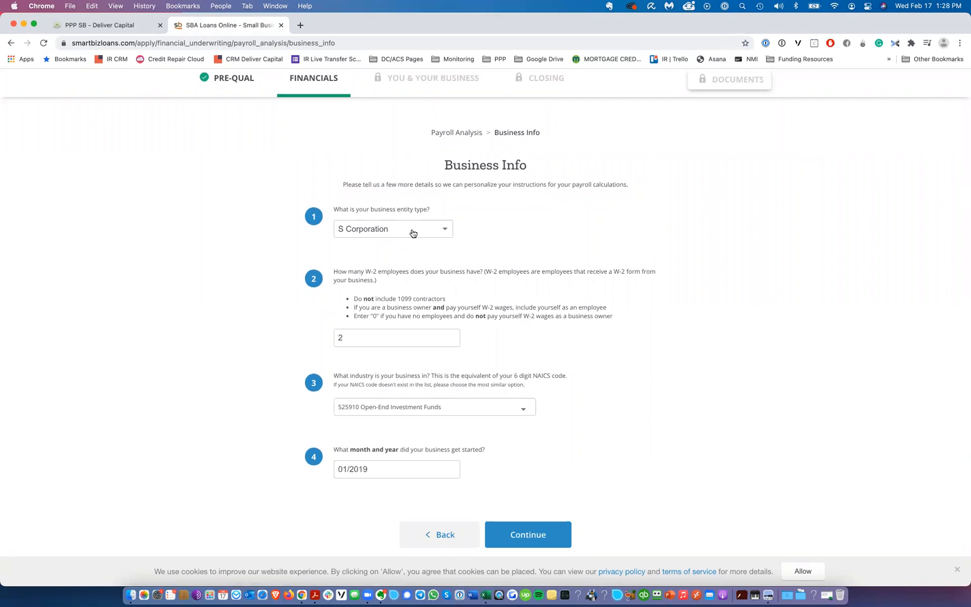
Step: Examine the business entity type options and the instructions for counting W-2 employees
click(413, 233)
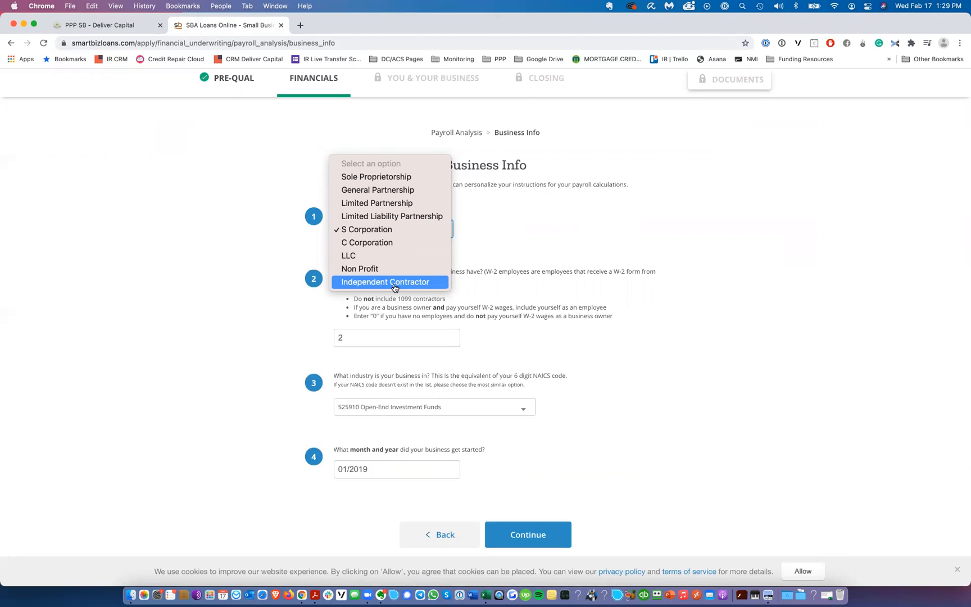
click(564, 239)
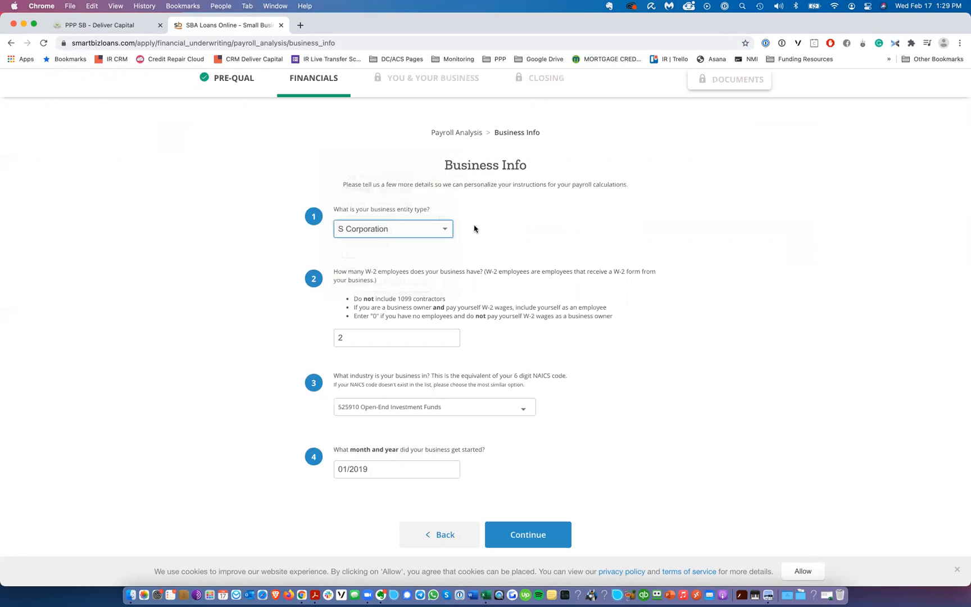
scroll(377, 293, down, 3)
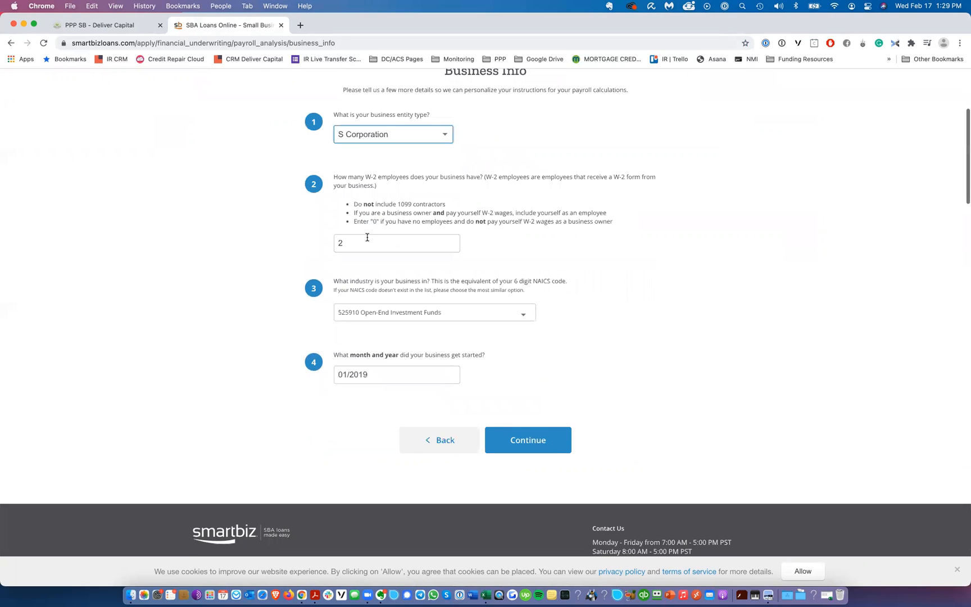
scroll(406, 214, up, 5)
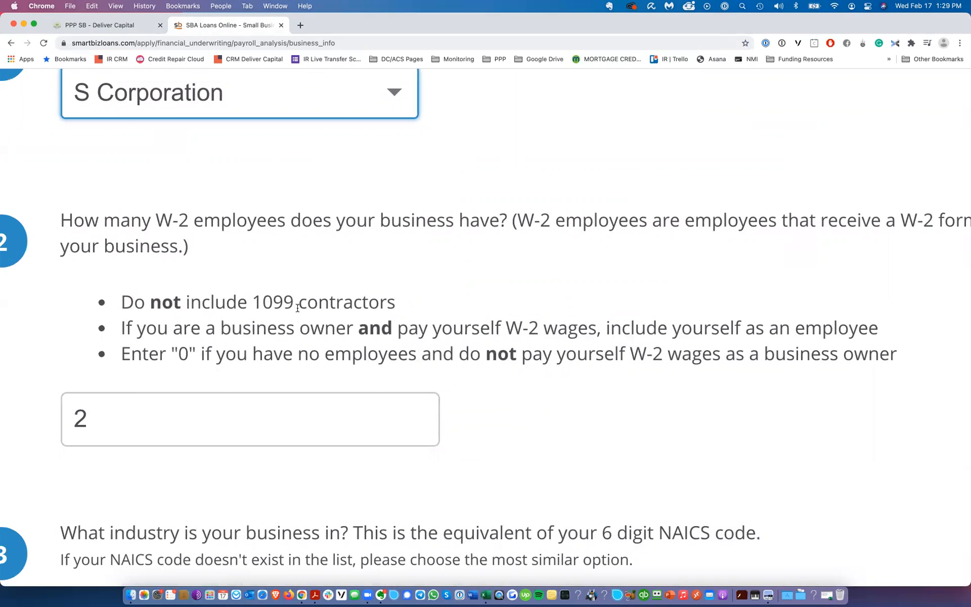
drag(119, 298, 395, 299)
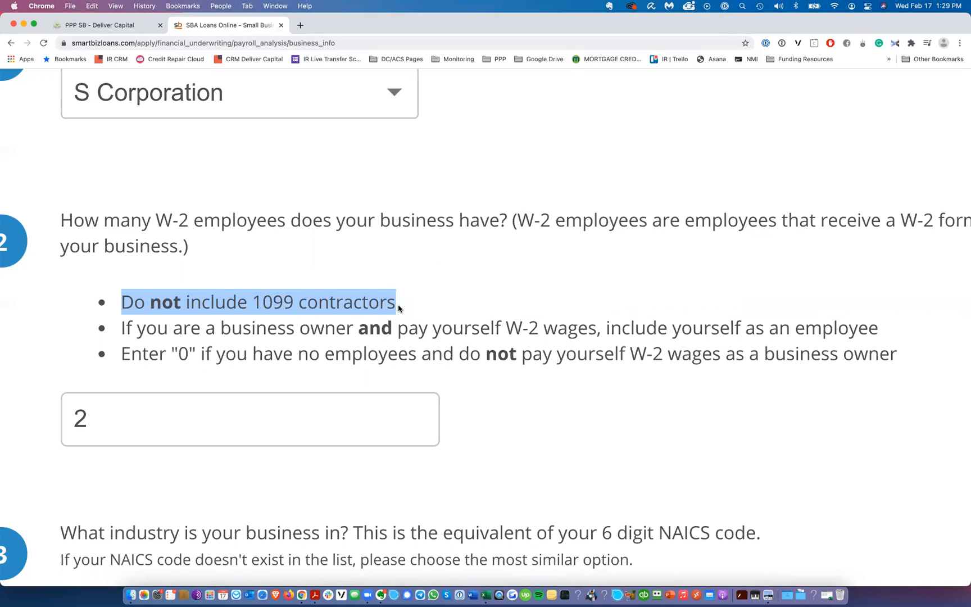
click(211, 414)
drag(121, 300, 406, 305)
click(207, 380)
Step: Set the number of W-2 employees to 0
click(143, 419)
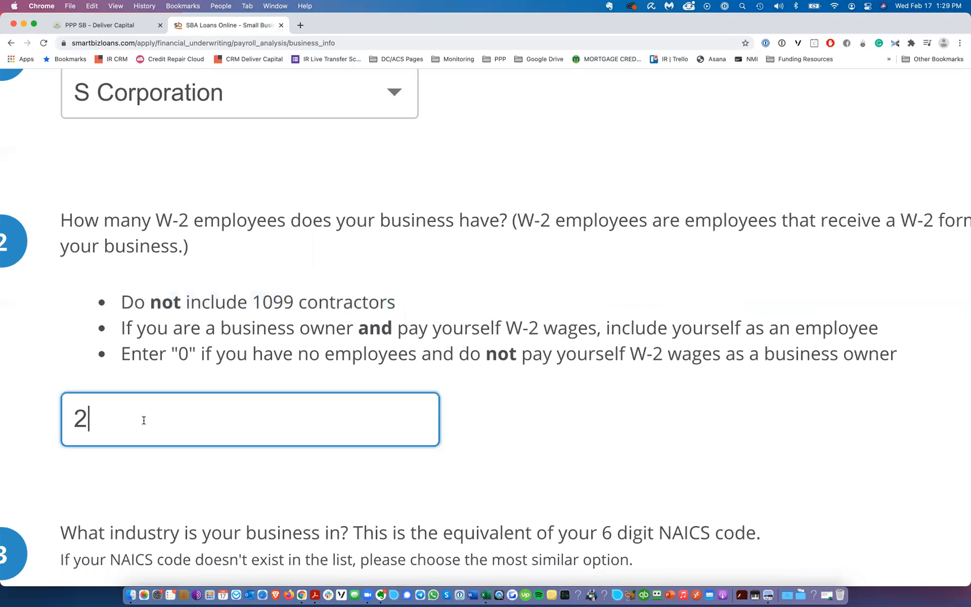
key(BackSpace)
text(0)
key(super+0)
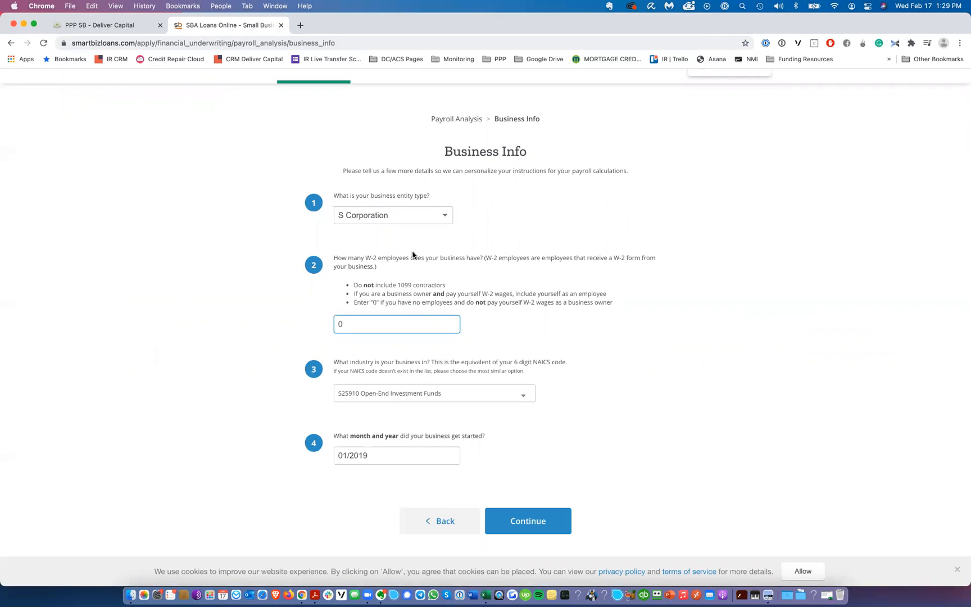
Step: Open the PPP application PDF guide and zoom into the Schedule C example to locate line 31
click(433, 391)
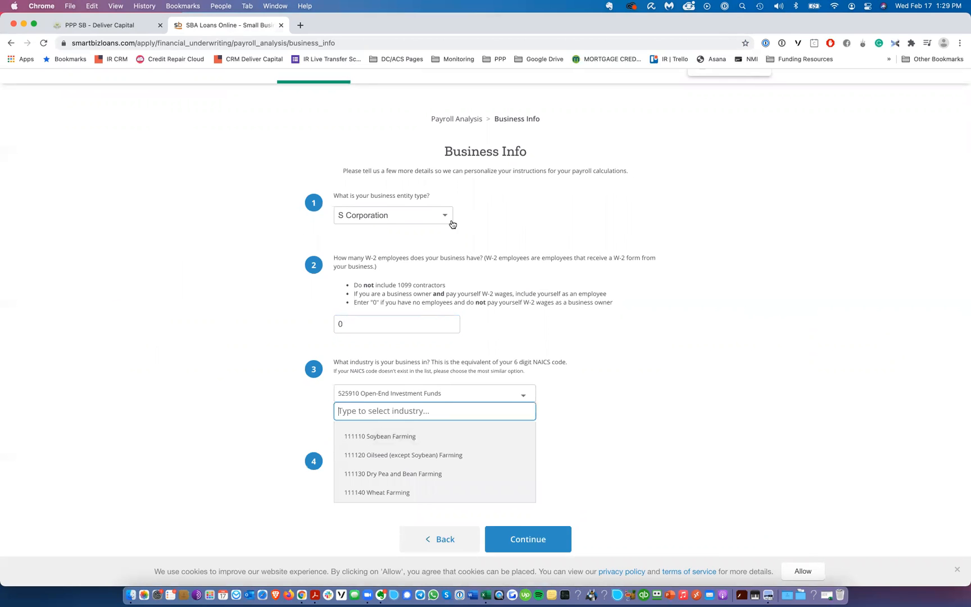
click(488, 214)
key(ctrl+Right)
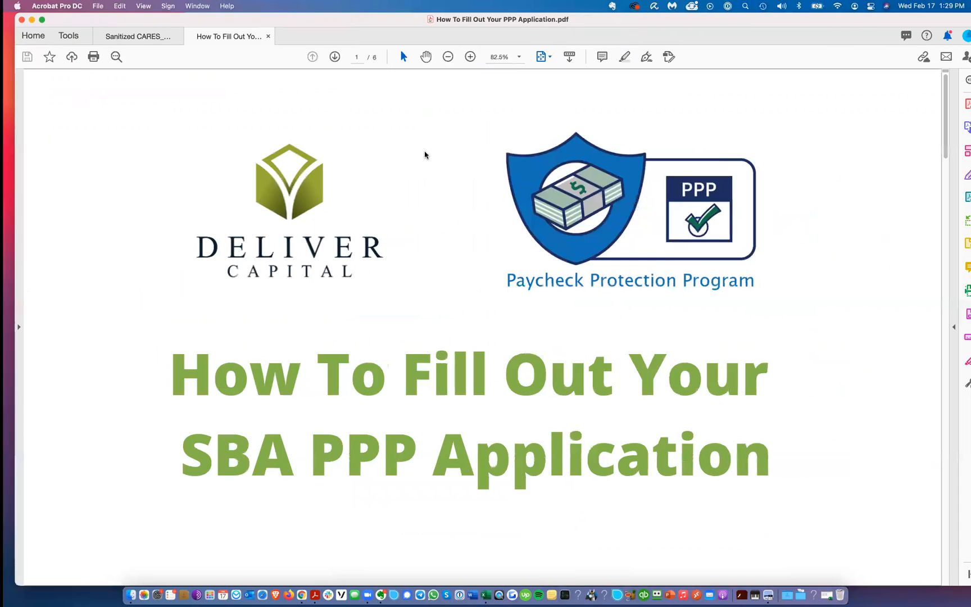
scroll(434, 225, down, 3)
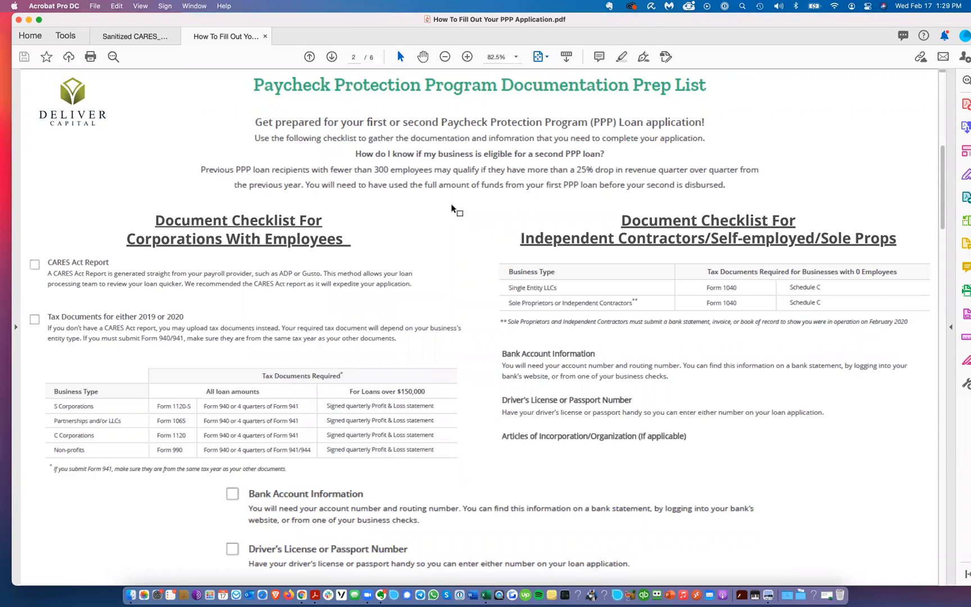
scroll(453, 209, down, 3)
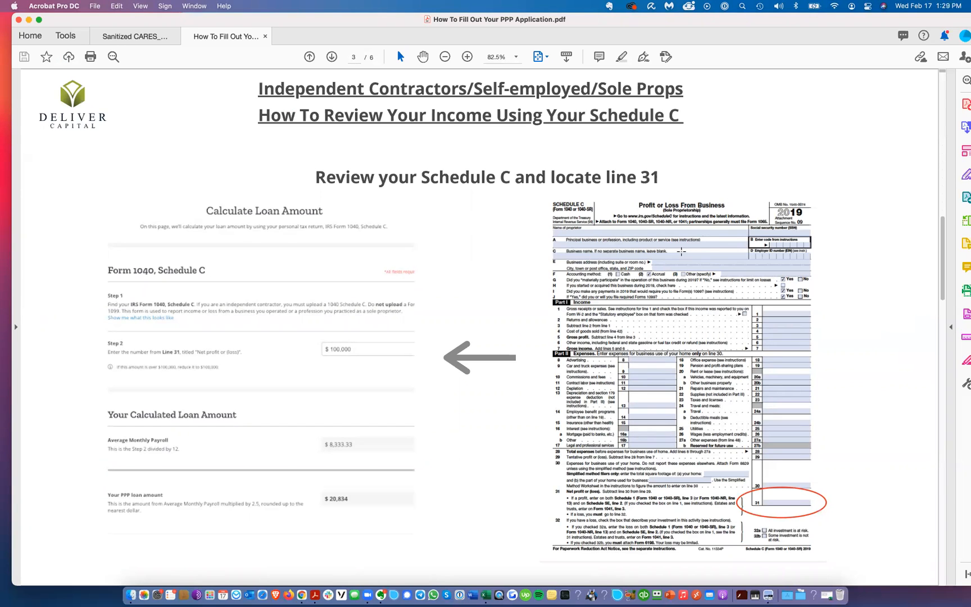
click(681, 252)
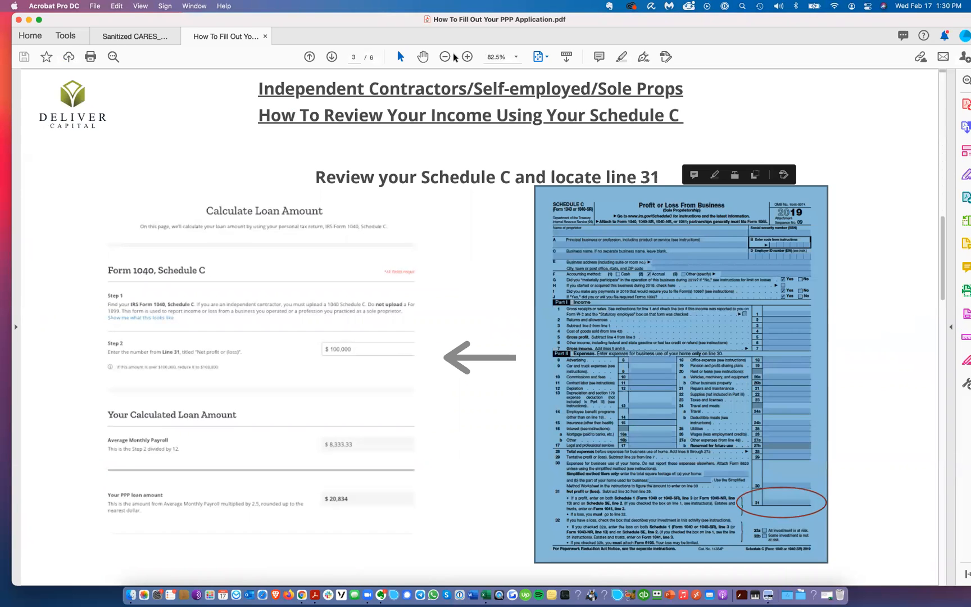
click(467, 57)
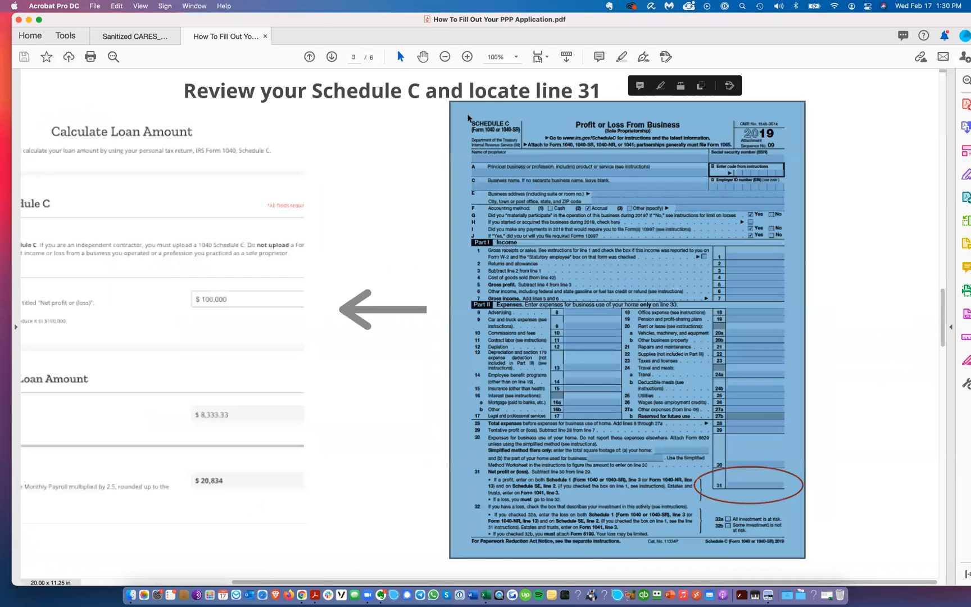
click(468, 57)
click(469, 59)
scroll(669, 375, right, 3)
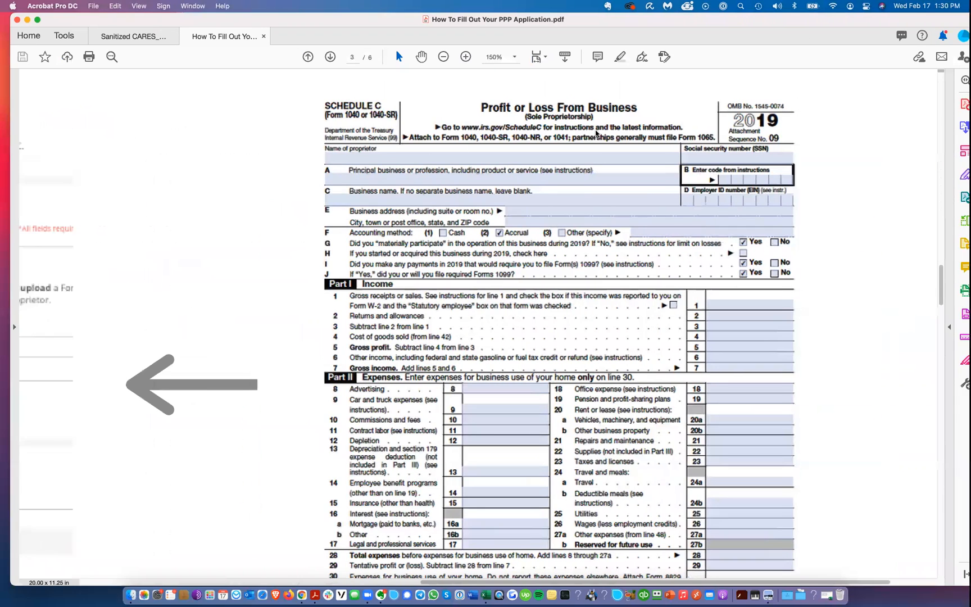
click(389, 105)
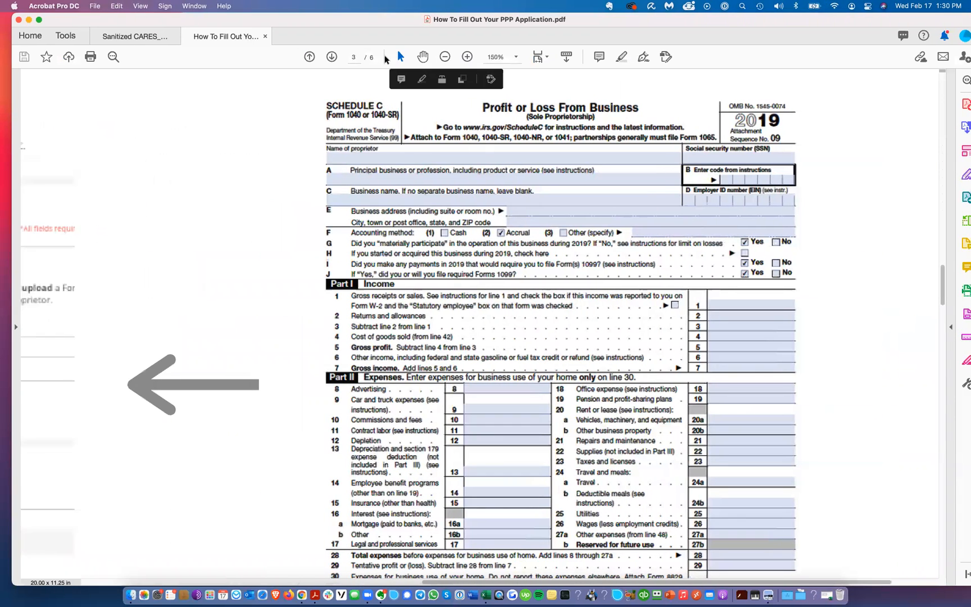
click(444, 57)
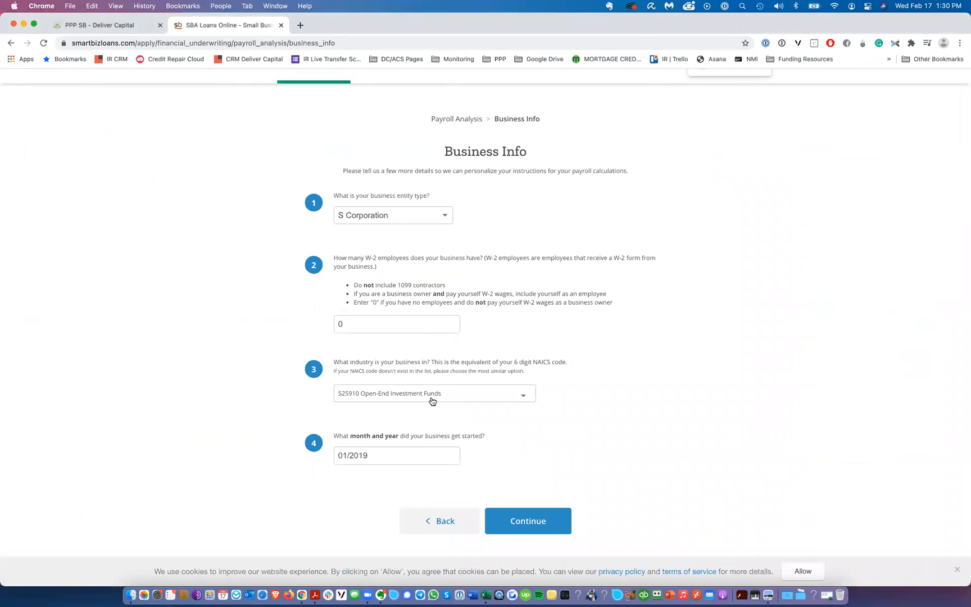
Step: Select the industry 111120 Oilseed (except Soybean) Farming and continue to the document type page
click(412, 400)
click(406, 455)
click(531, 519)
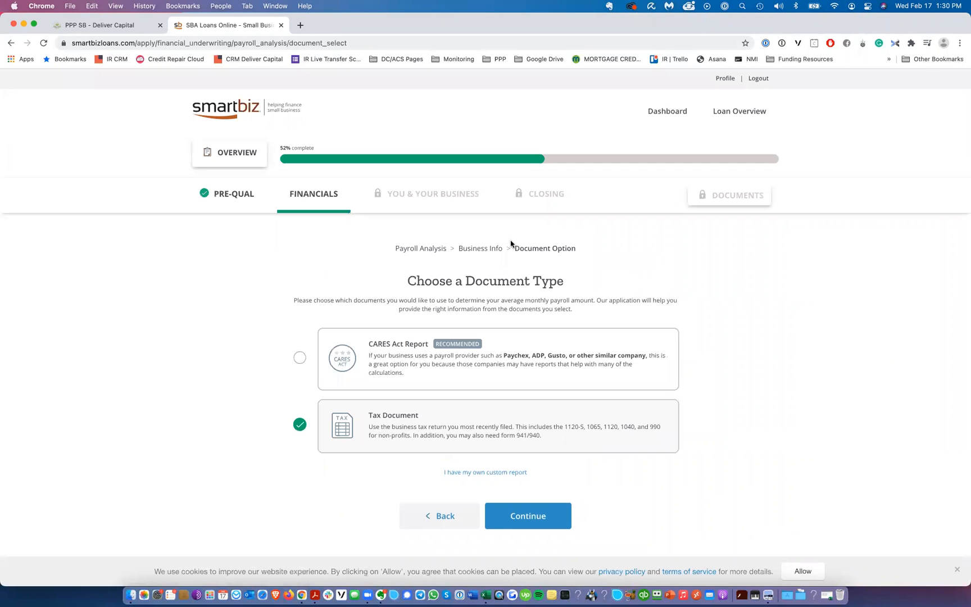
Step: Continue with Tax Document to the tax form choices, then go back to the Business Info page
scroll(574, 251, down, 3)
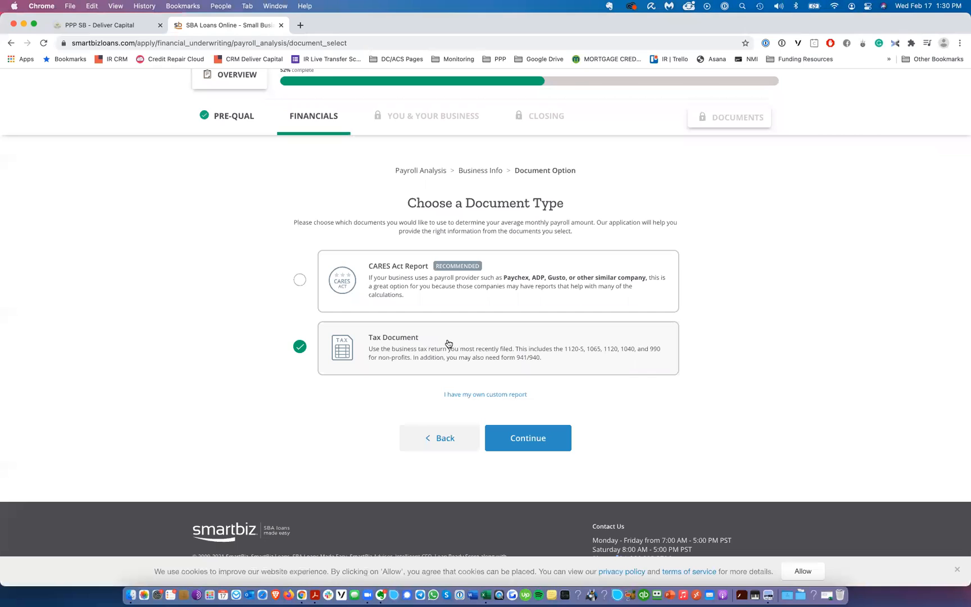
click(552, 443)
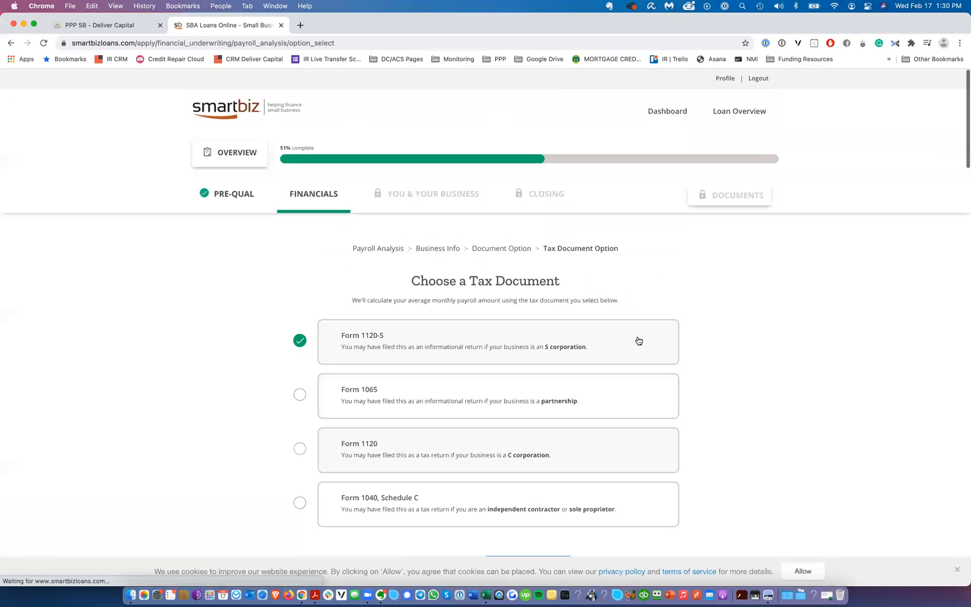
scroll(467, 267, down, 3)
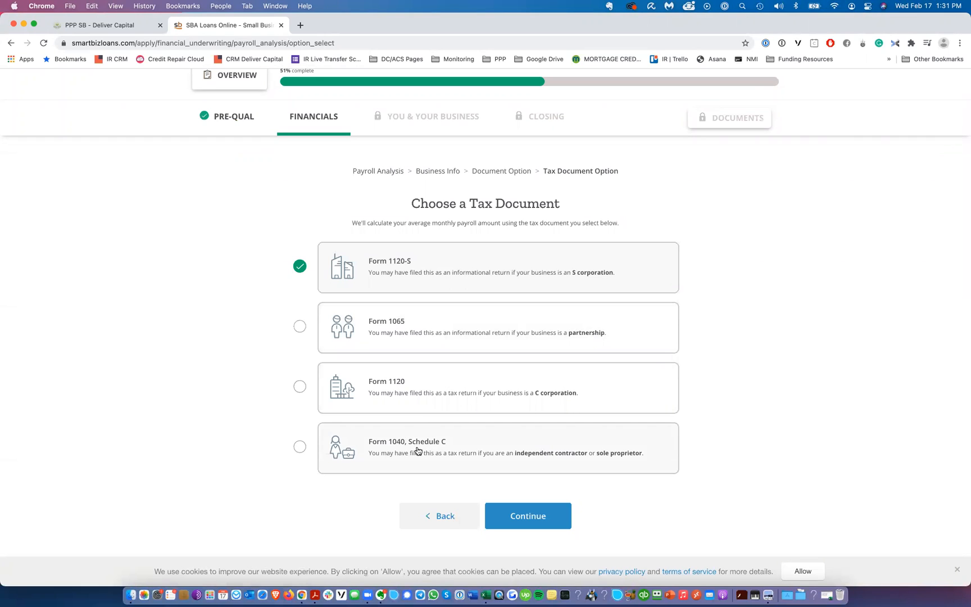
click(443, 514)
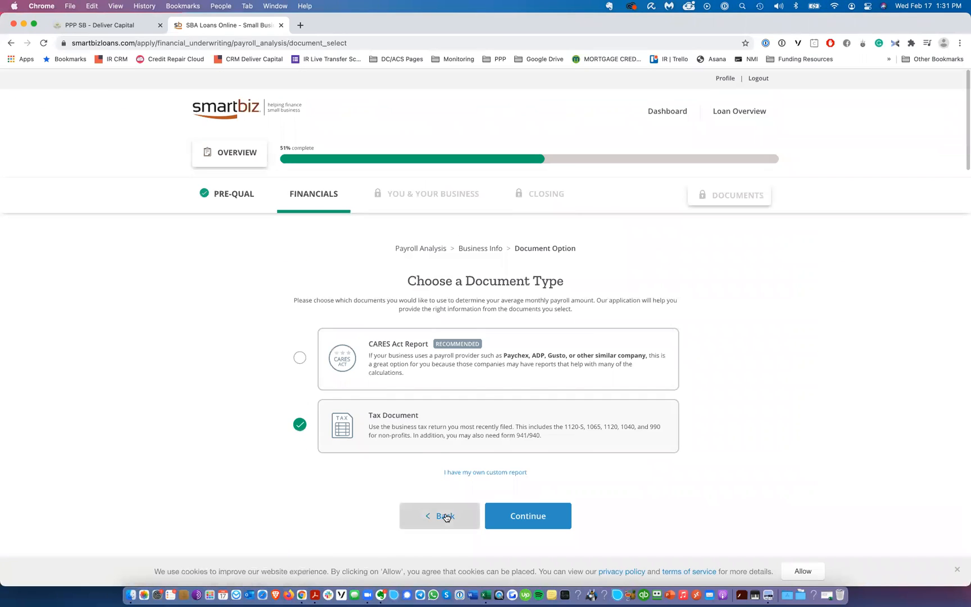
click(445, 515)
Step: Change the business entity type to Independent Contractor and continue
click(403, 344)
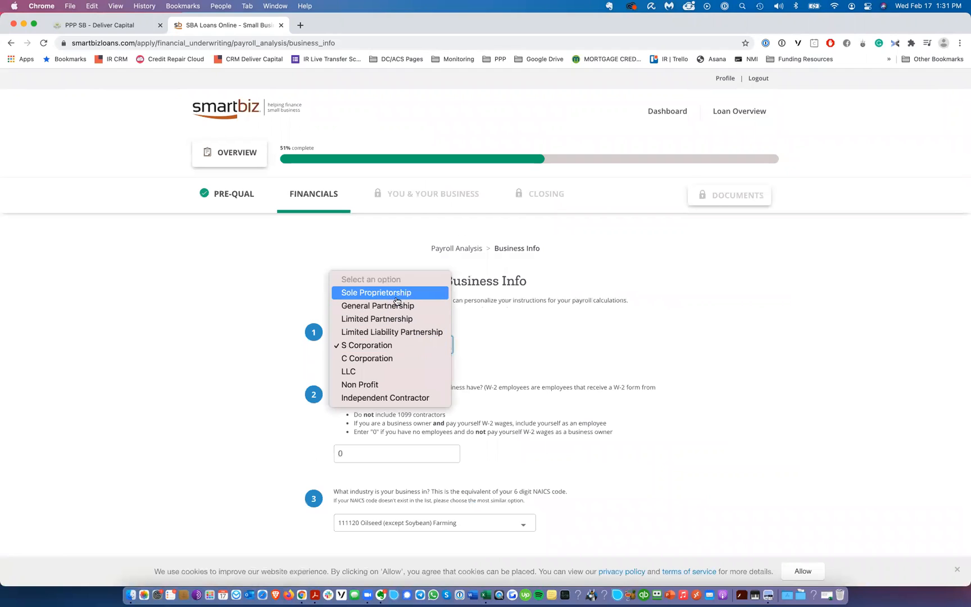
click(390, 398)
scroll(475, 416, down, 5)
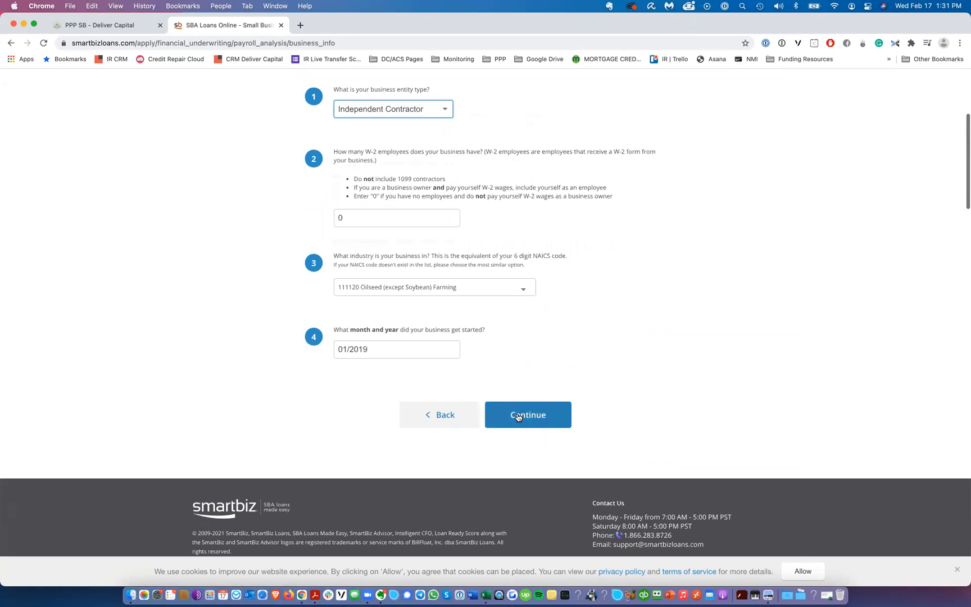
click(517, 417)
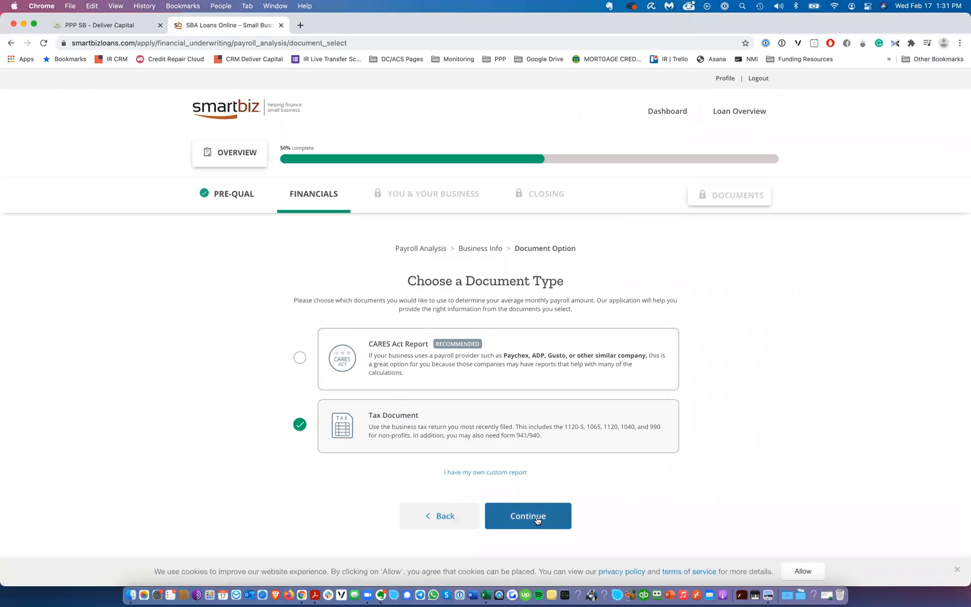
Step: Continue with Tax Document, choose Form 1040, Schedule C, and proceed to the calculation form
click(537, 518)
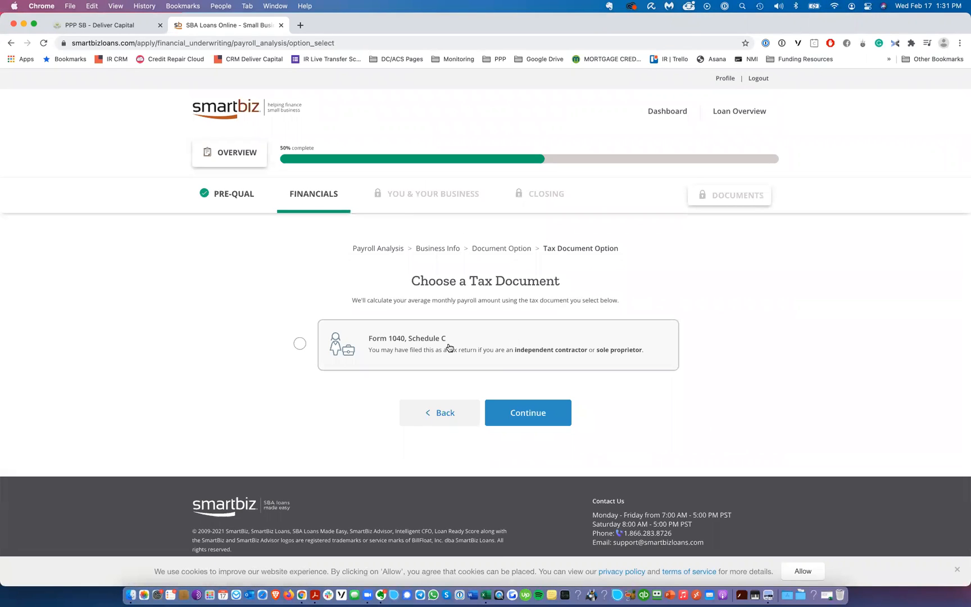
click(428, 344)
click(531, 412)
Step: Review the Schedule C loan calculation form and switch back to the PDF guide
scroll(388, 229, down, 4)
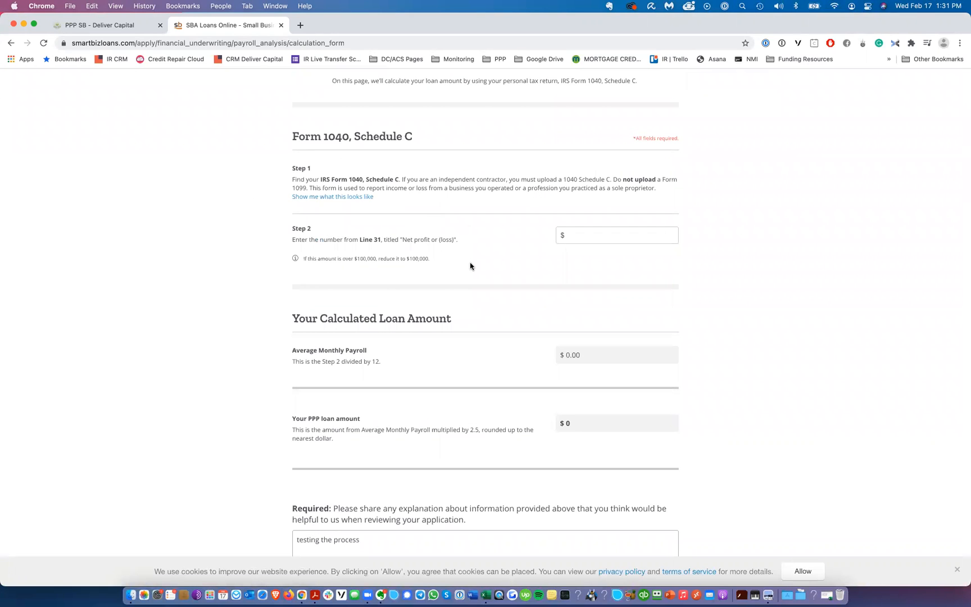
scroll(471, 266, up, 5)
key(super+Tab)
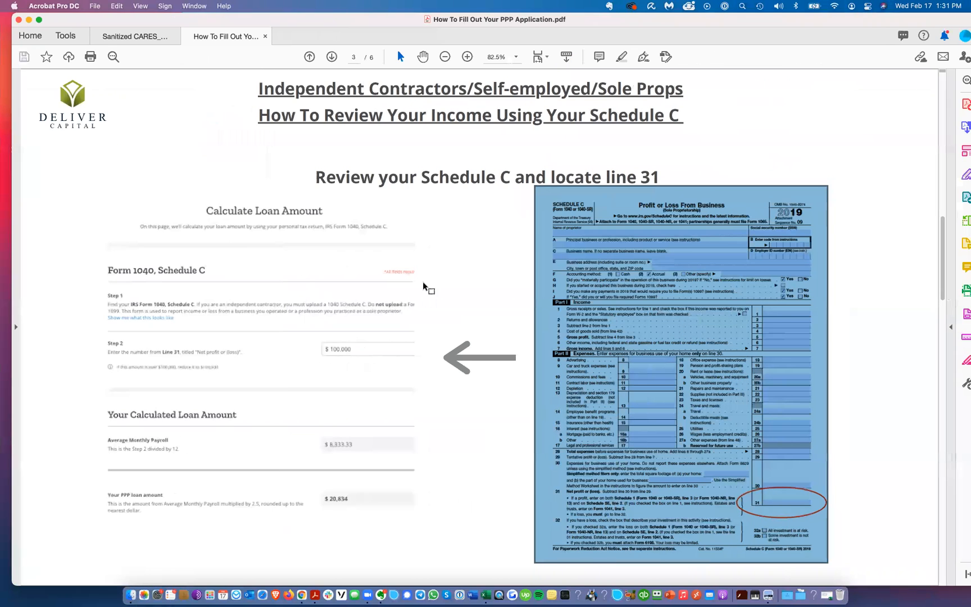
Step: Examine the PDF guide's Schedule C page showing where to find line 31 for the loan calculation
click(490, 266)
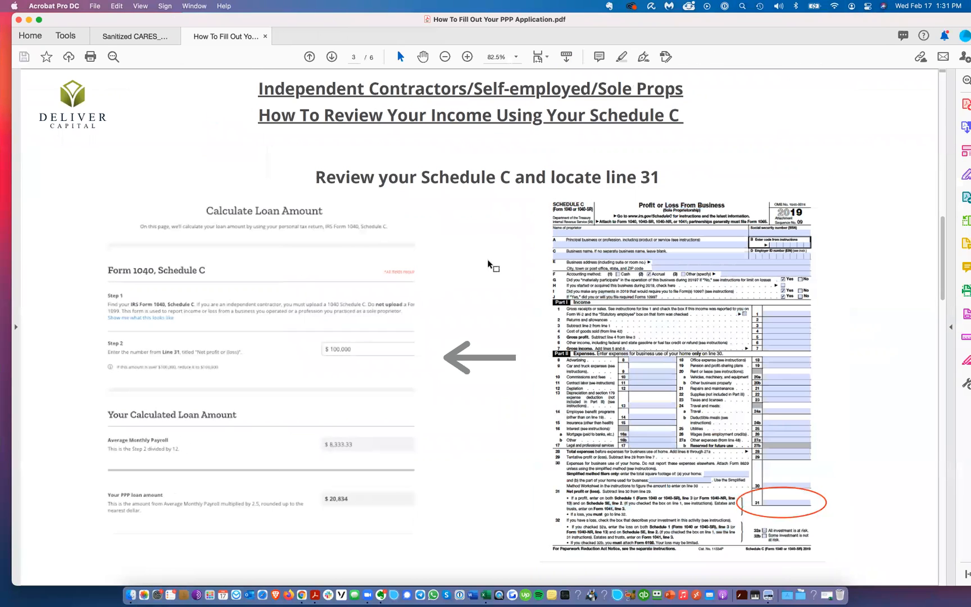
click(466, 57)
click(466, 57)
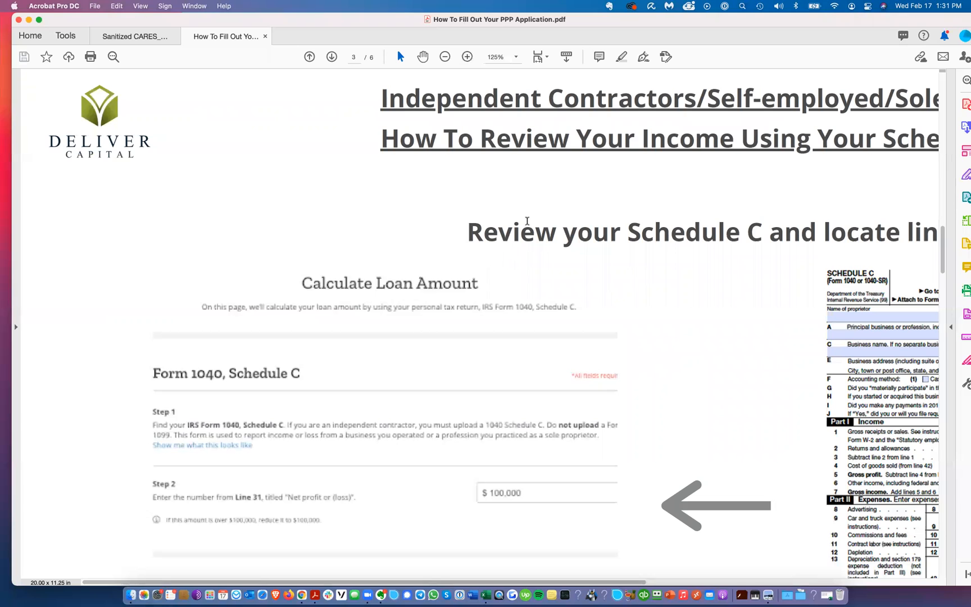
scroll(528, 225, right, 5)
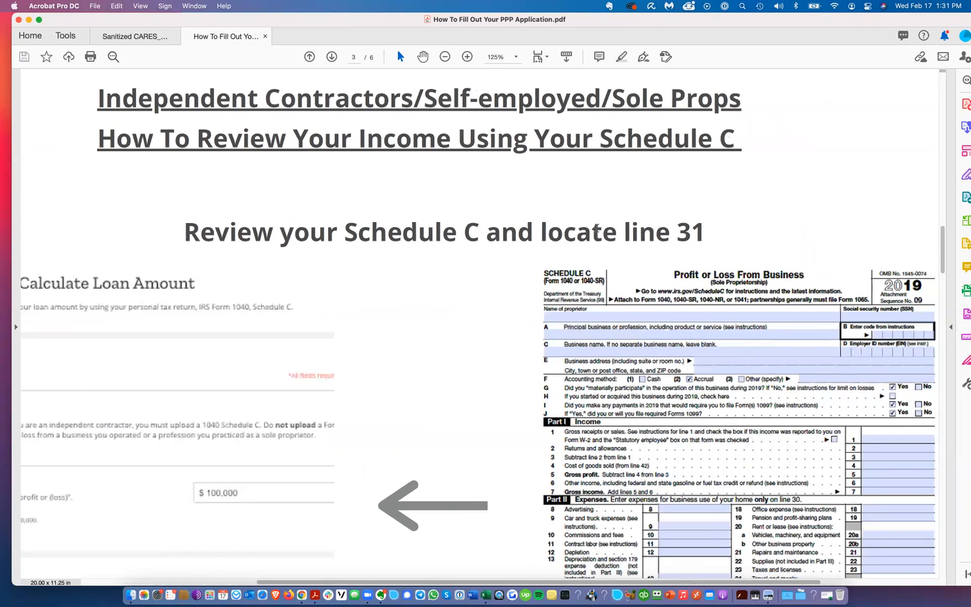
scroll(611, 225, down, 3)
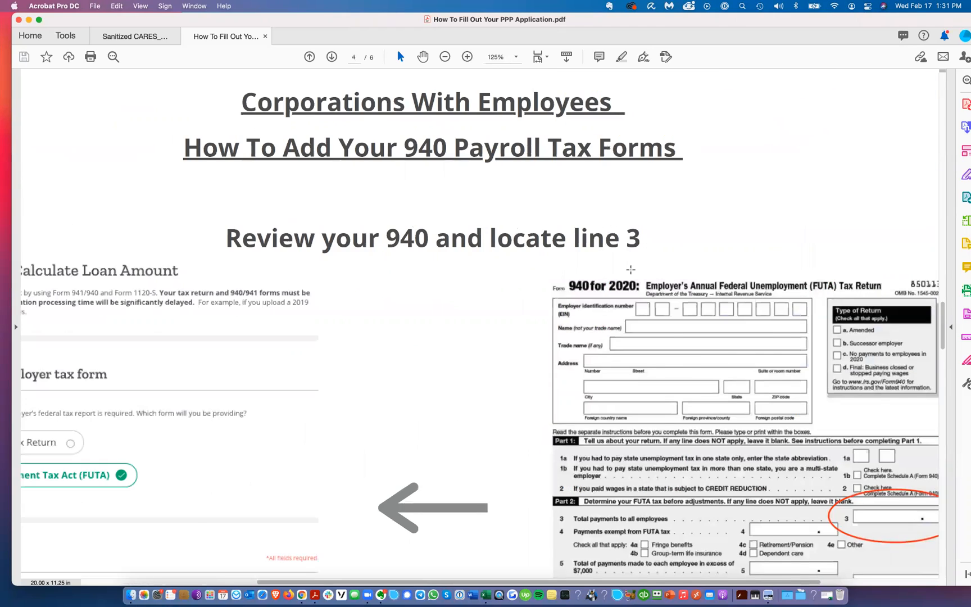
scroll(631, 270, up, 2)
scroll(730, 337, down, 3)
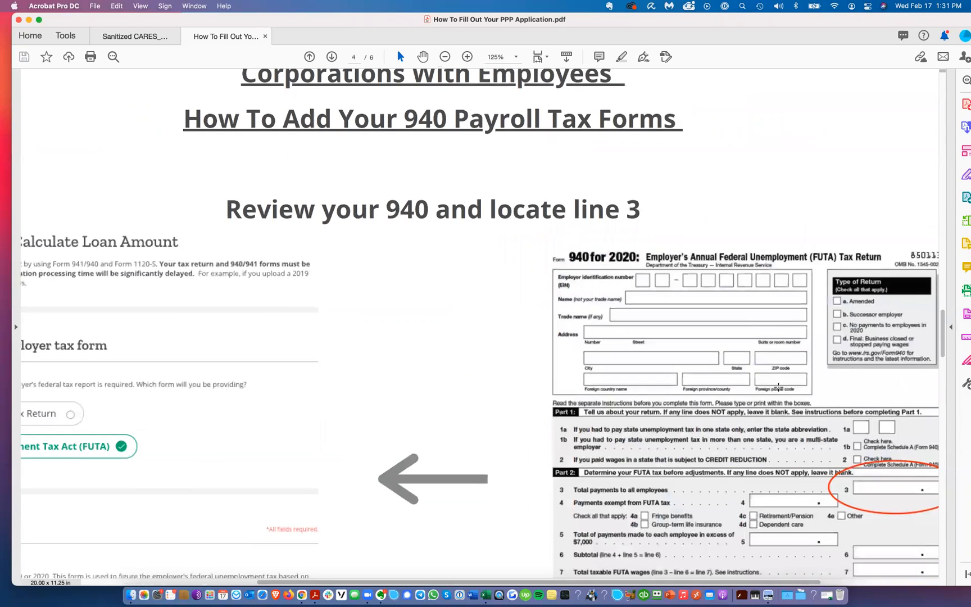
scroll(778, 386, up, 3)
click(444, 56)
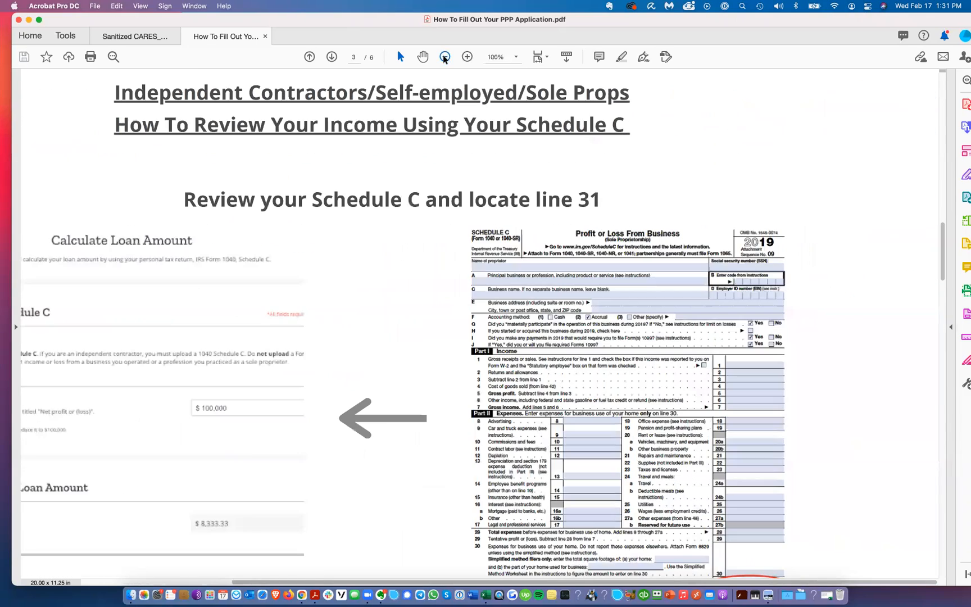
scroll(720, 534, down, 2)
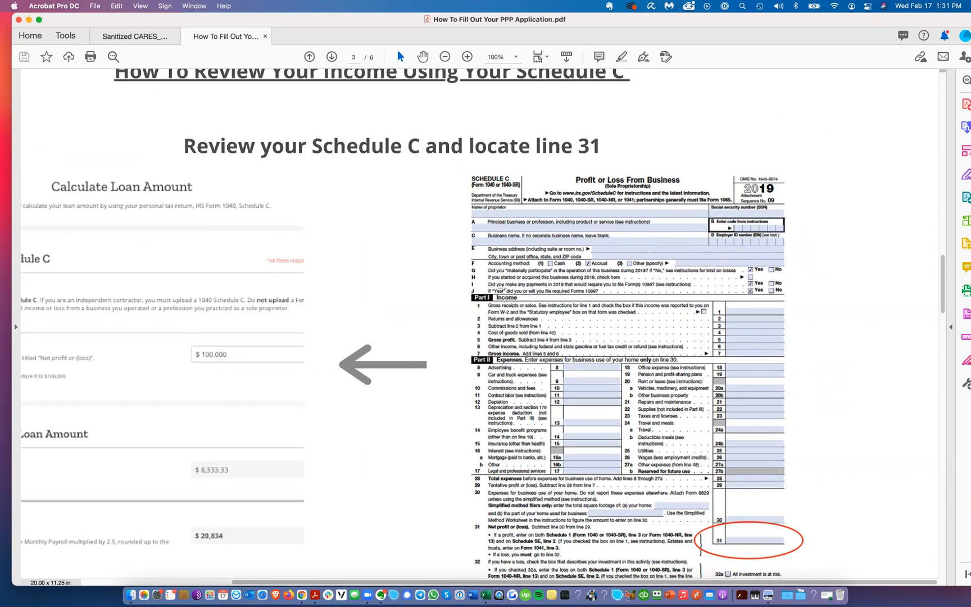
scroll(573, 238, left, 6)
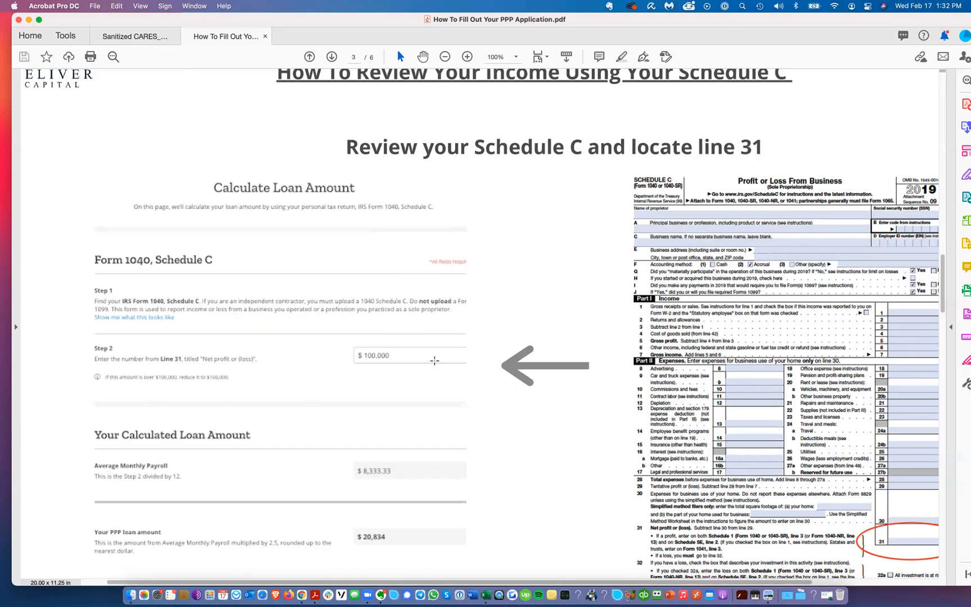
scroll(386, 343, down, 2)
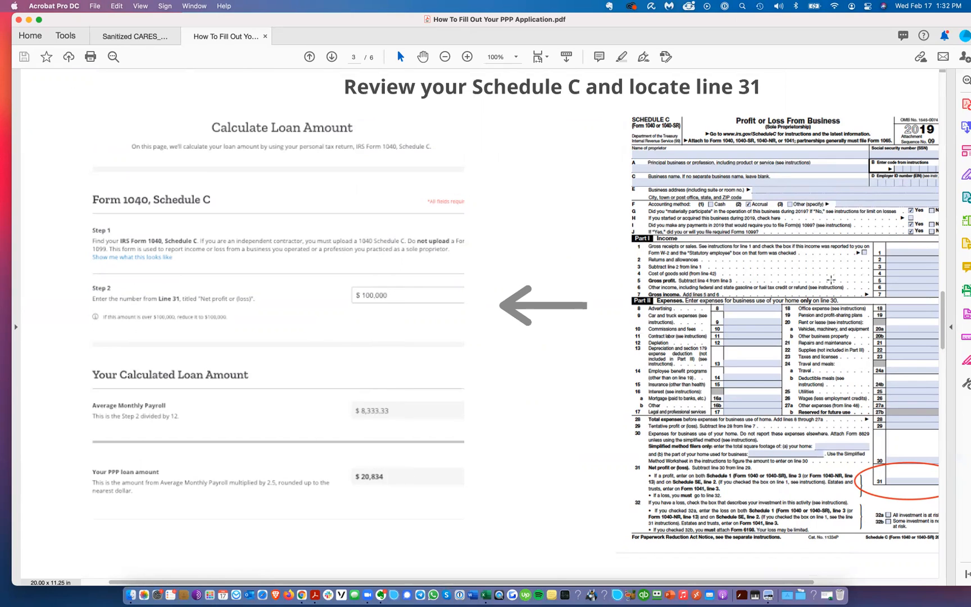
scroll(642, 249, right, 2)
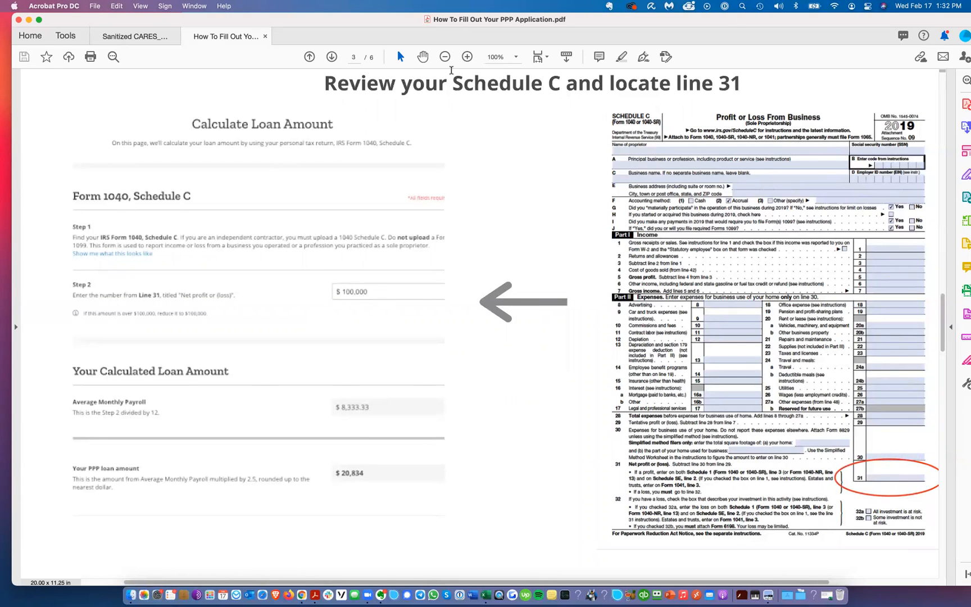
Step: Switch back to the browser and enter 100,000 as the Line 31 net profit on the calculation form
key(ctrl+Left)
scroll(568, 275, down, 5)
click(587, 320)
text(100,000)
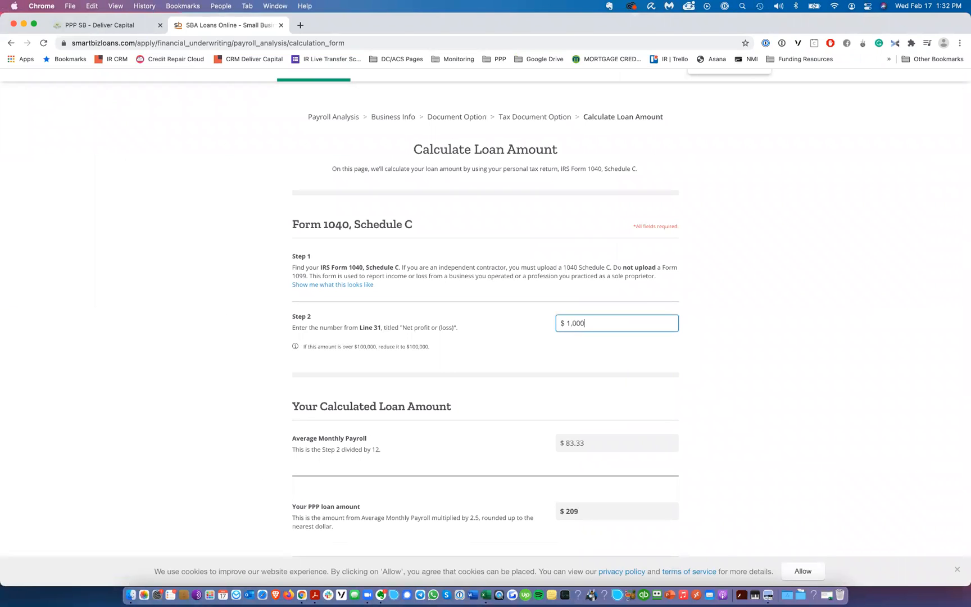
Step: Continue from the calculation form and confirm the updated PPP loan amount
scroll(452, 306, down, 7)
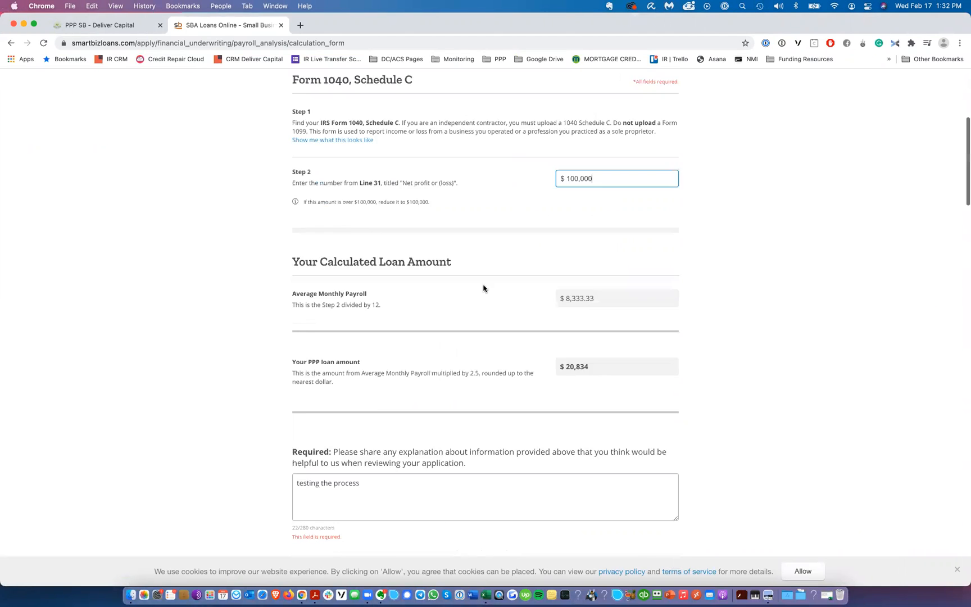
click(413, 436)
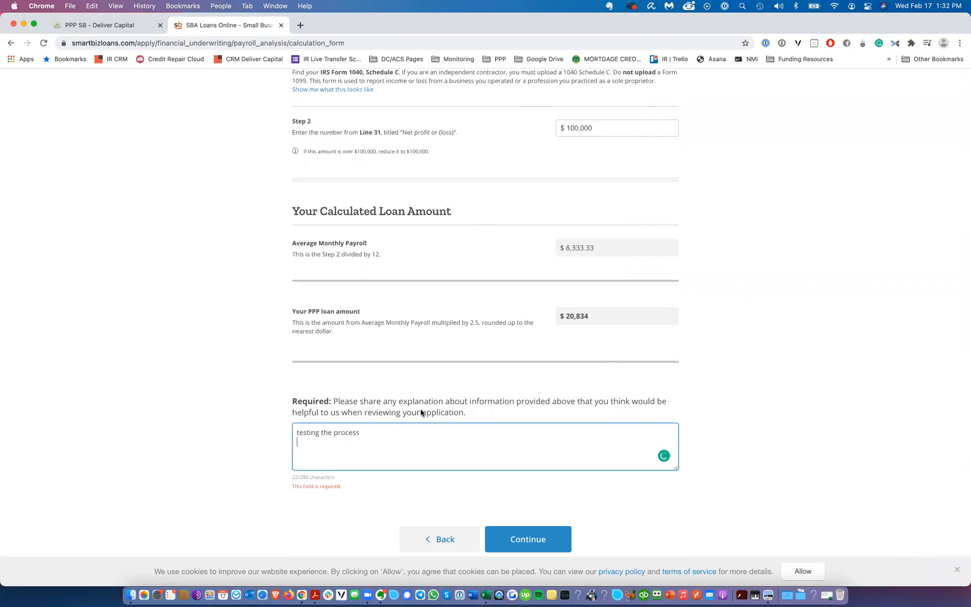
click(534, 540)
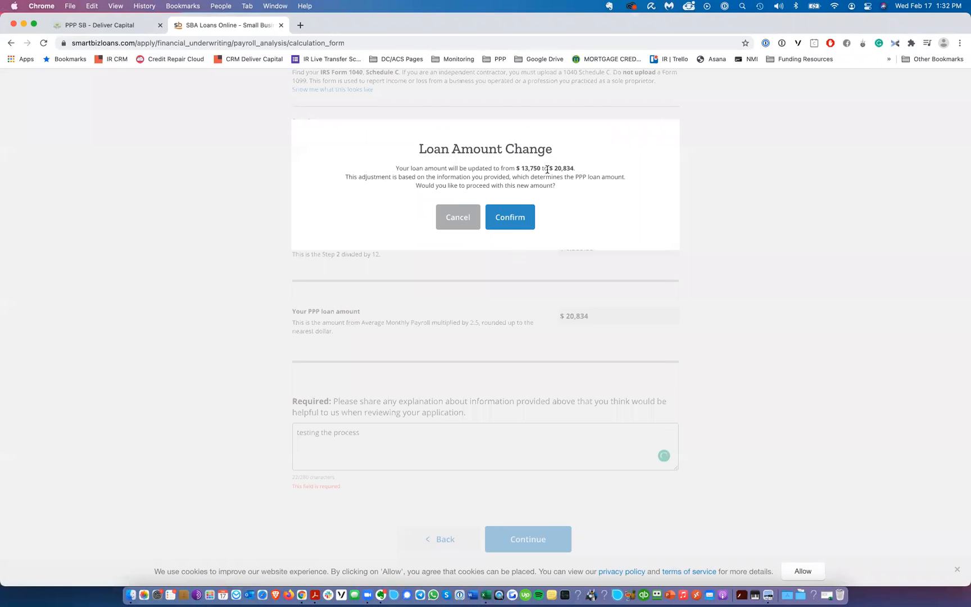
click(507, 219)
Step: Open the file upload dialog, cancel it, and continue past the Schedule C Upload Documents page
click(565, 351)
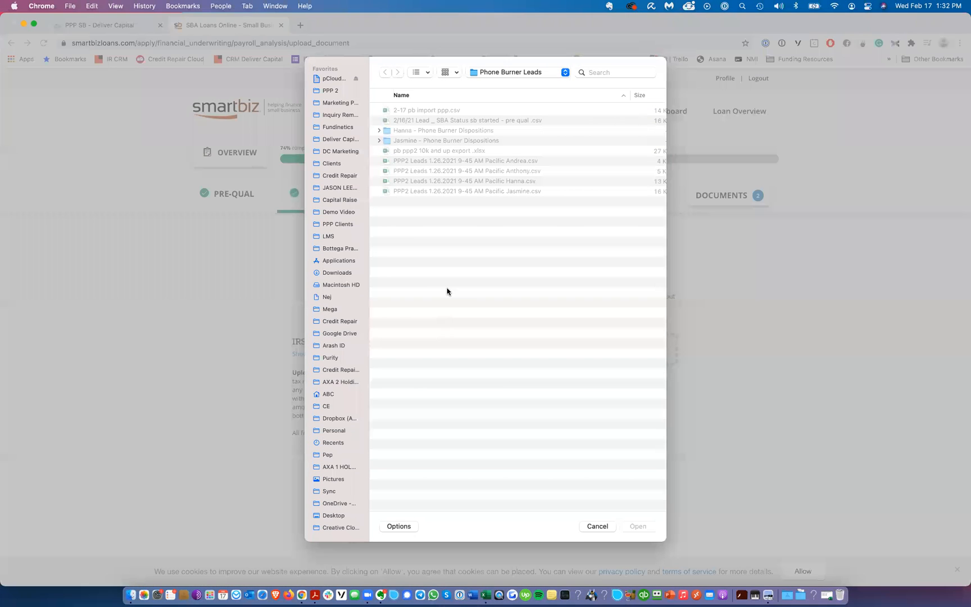
click(597, 526)
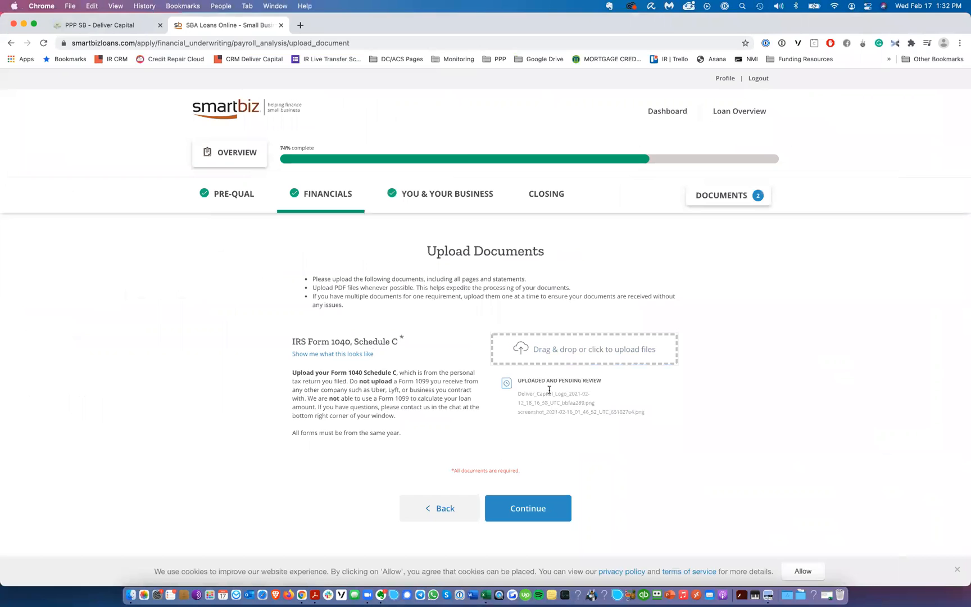
drag(583, 383, 559, 404)
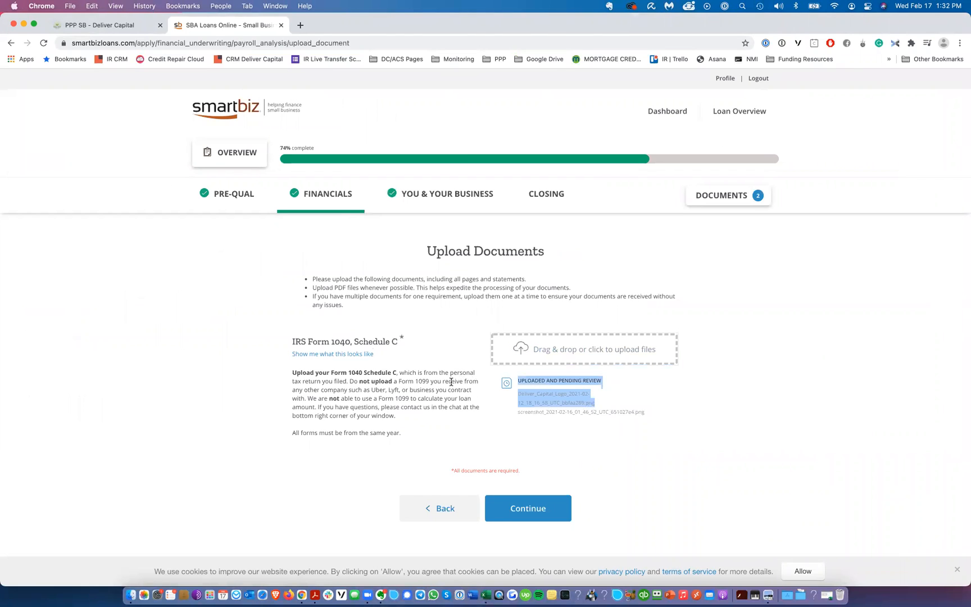
click(527, 509)
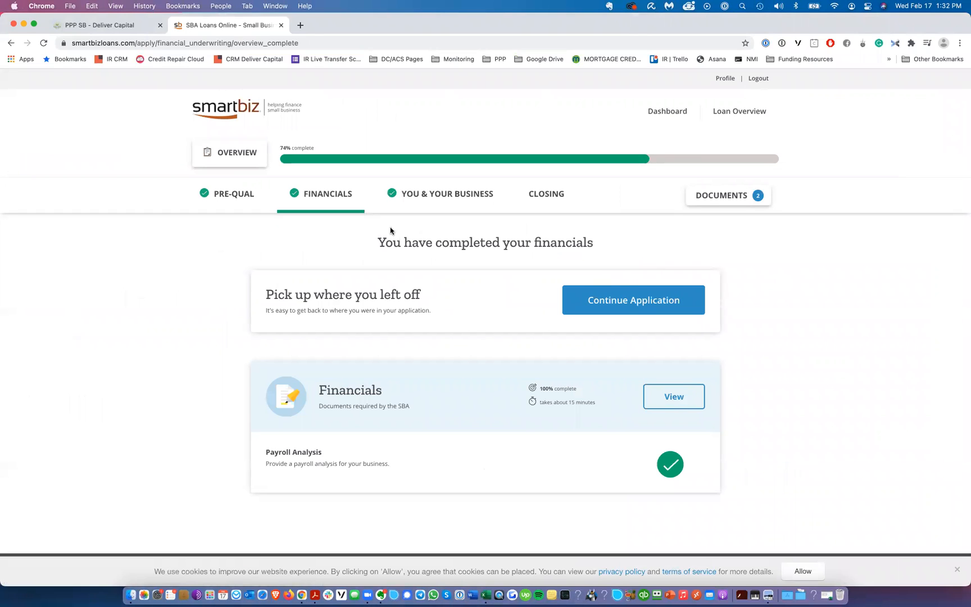
Step: Continue the application to the closing stage and open the Test business closing questions
drag(384, 236, 596, 247)
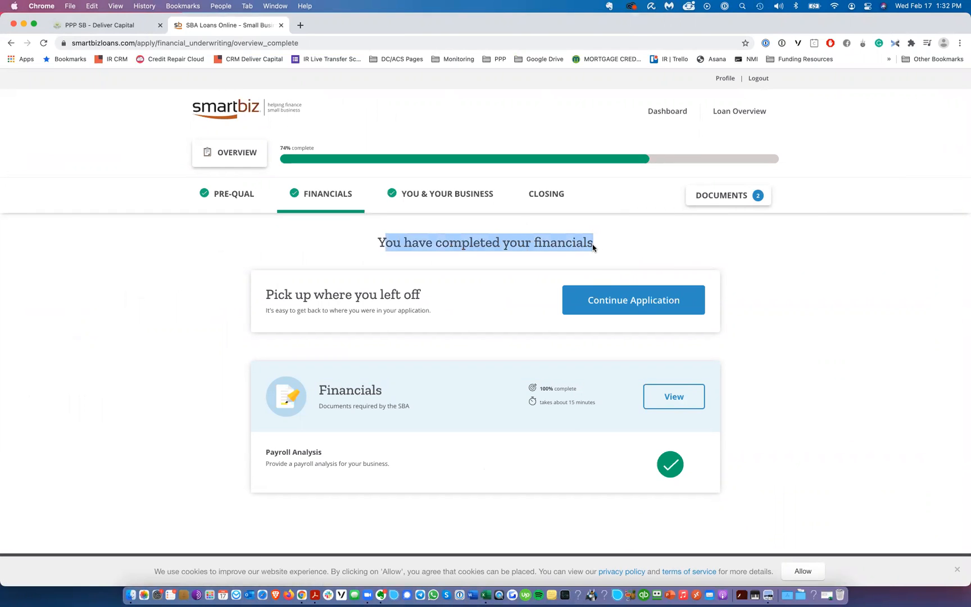
click(642, 302)
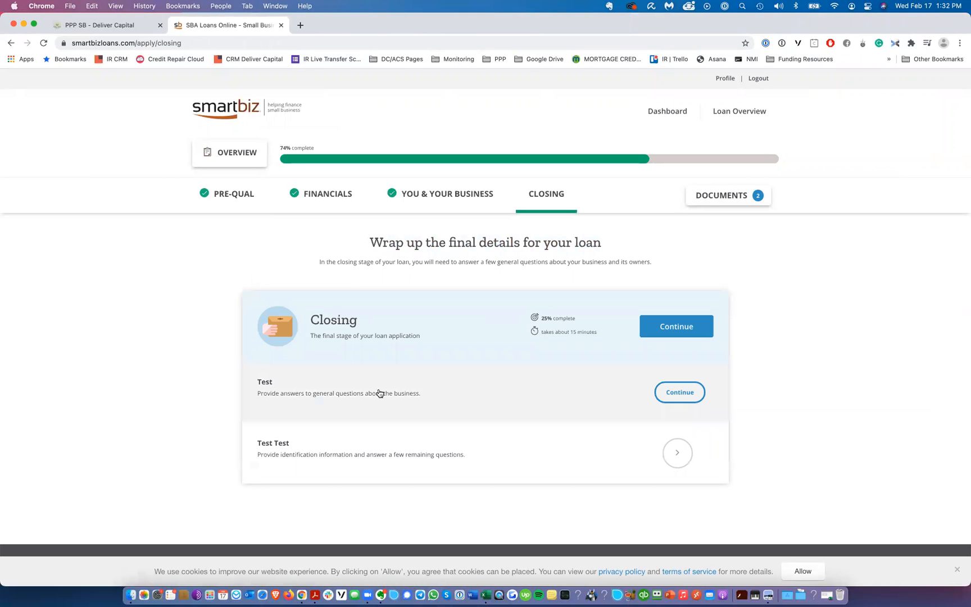
click(677, 392)
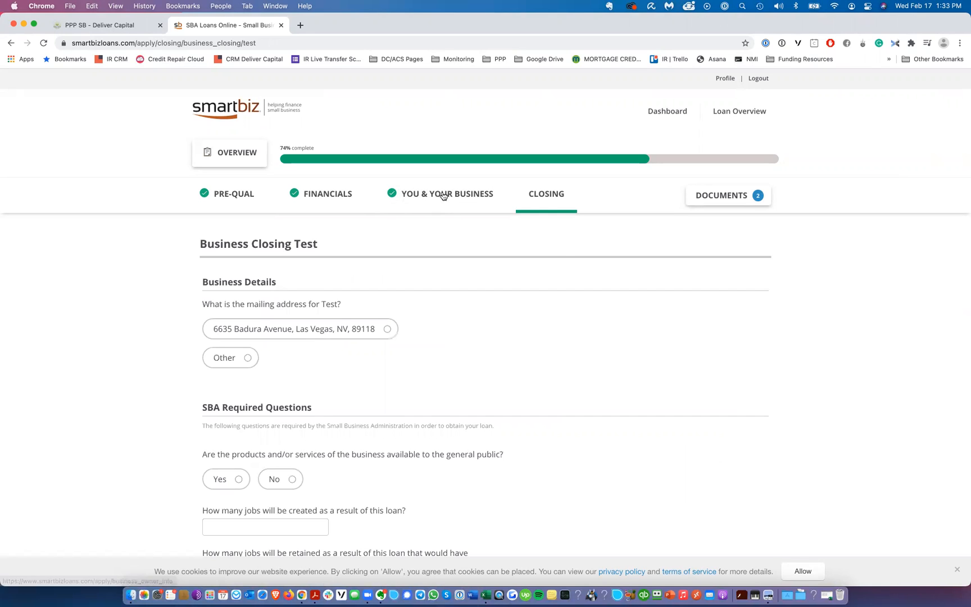
Step: Open the You & Your Business section, review the business basic info, and continue to step 2
click(444, 194)
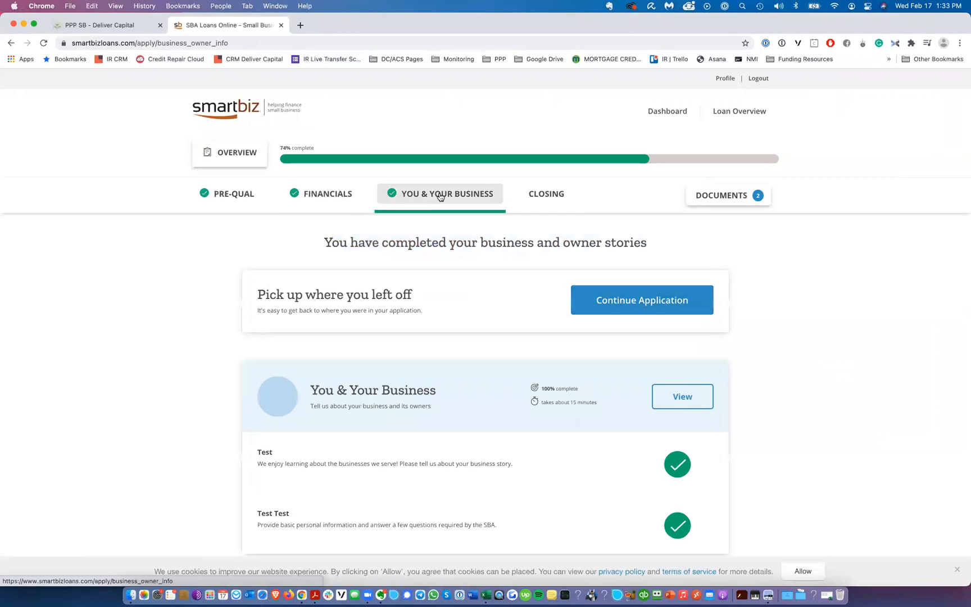
click(687, 399)
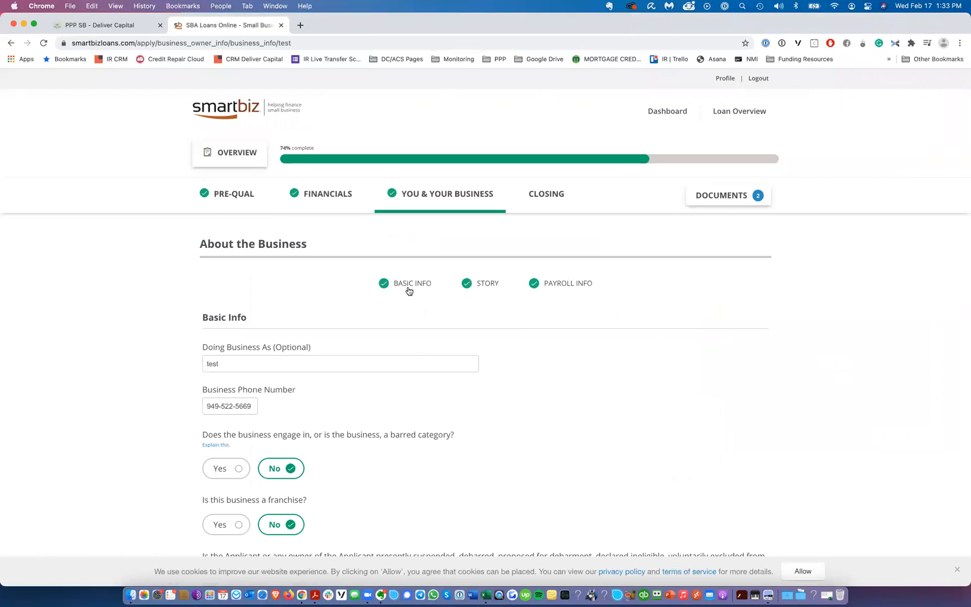
scroll(387, 225, down, 3)
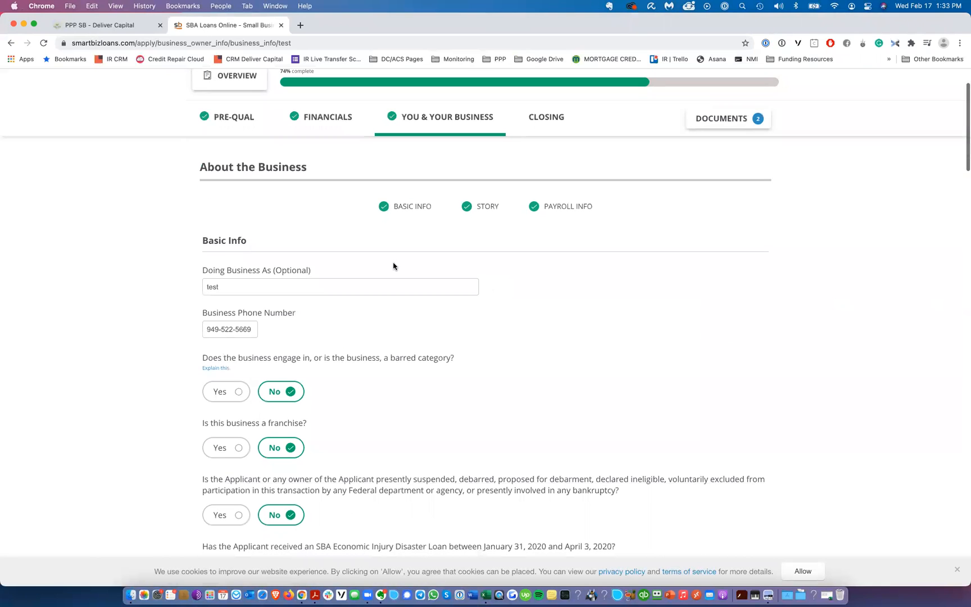
scroll(337, 236, down, 3)
scroll(282, 168, down, 7)
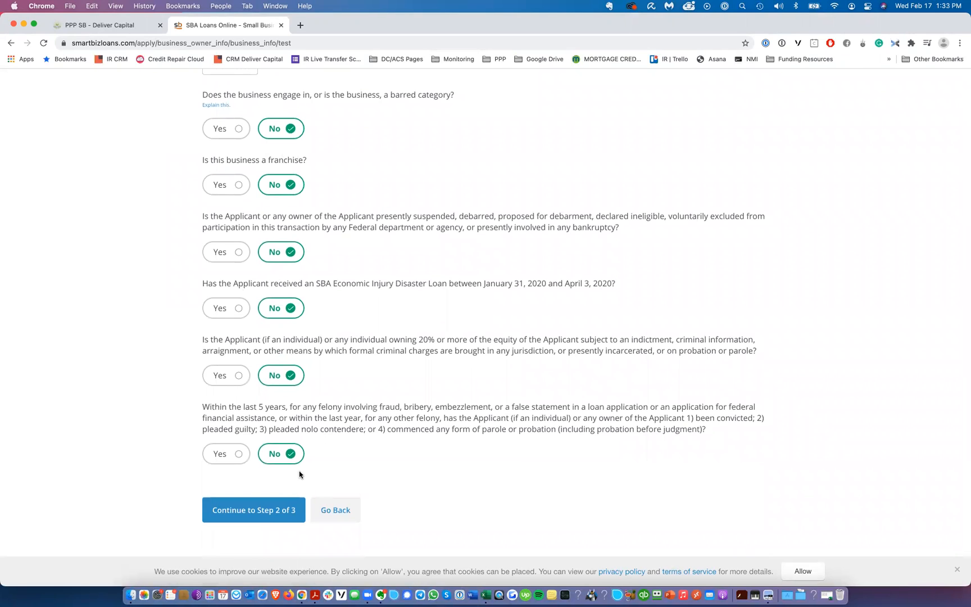
click(268, 510)
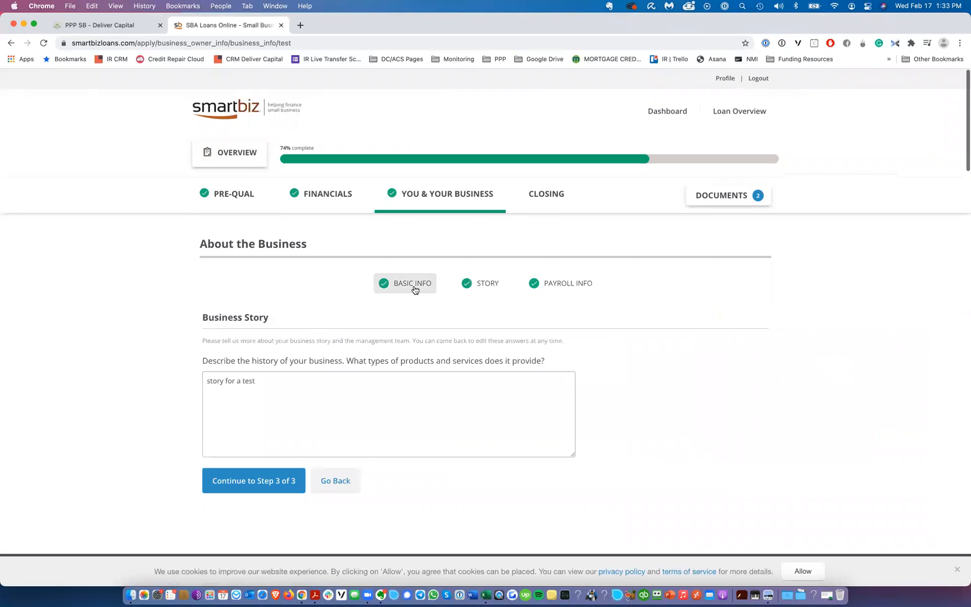
Step: Continue through the business story and the purpose-of-the-loan pages
click(297, 387)
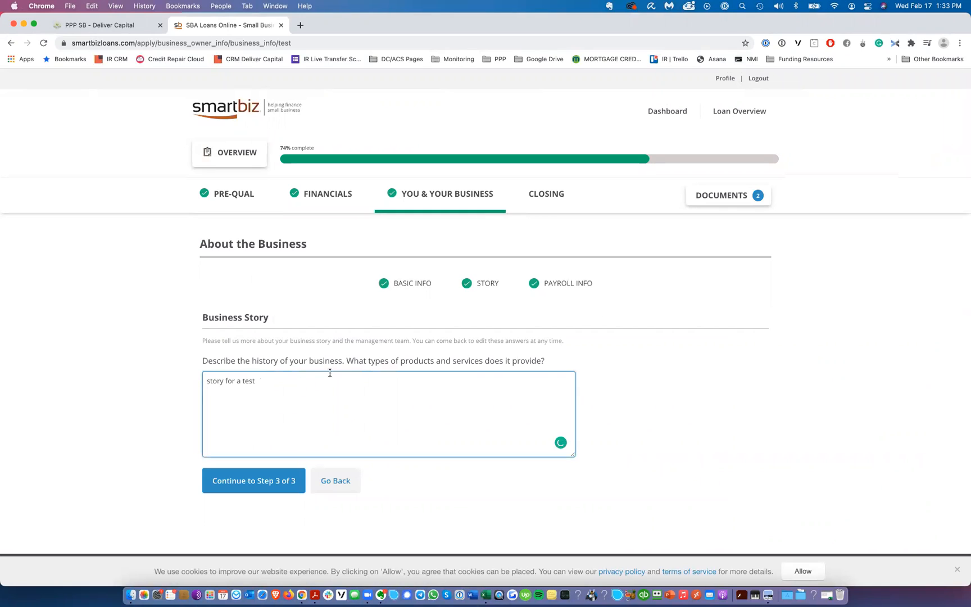
click(290, 475)
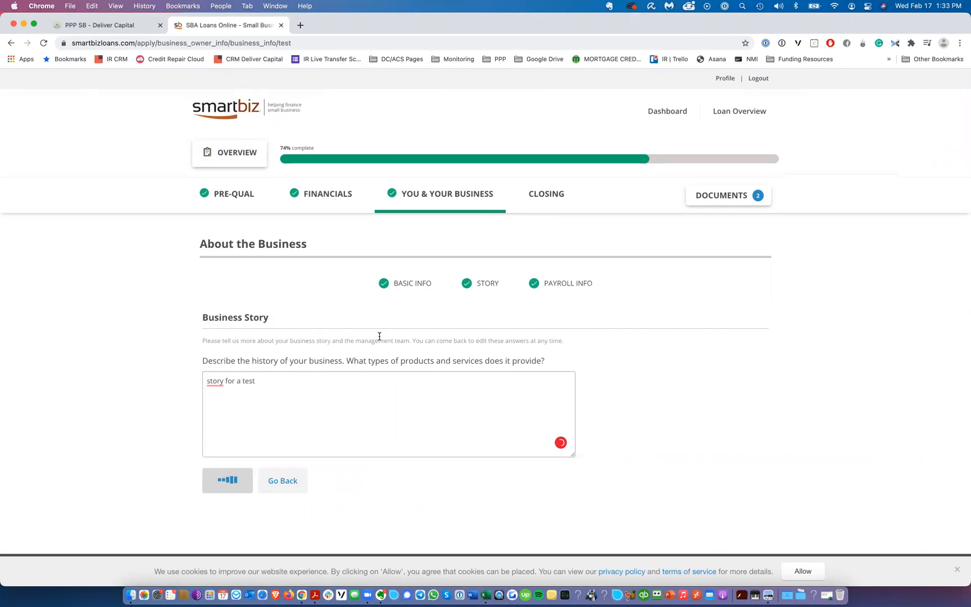
scroll(368, 349, down, 3)
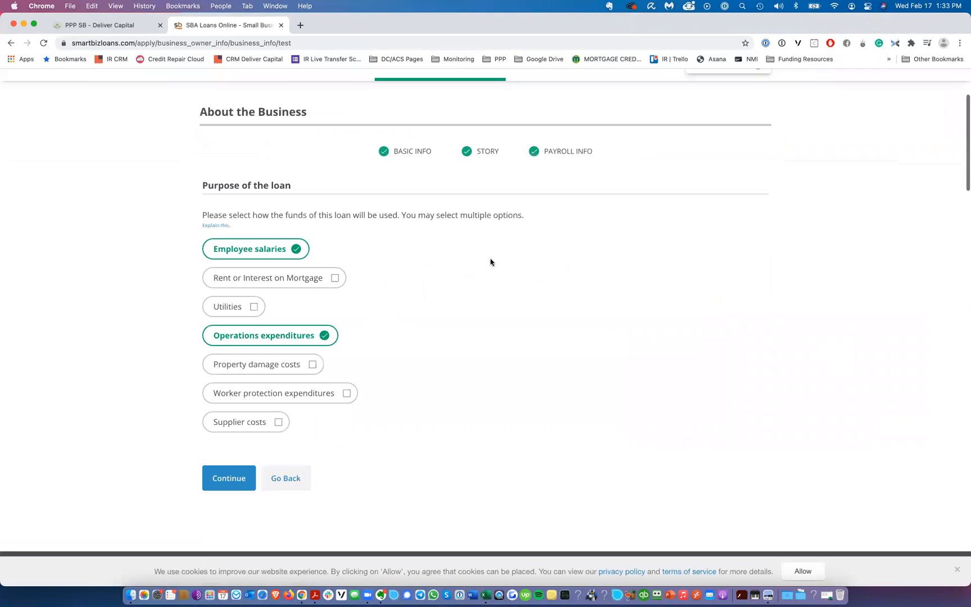
click(246, 471)
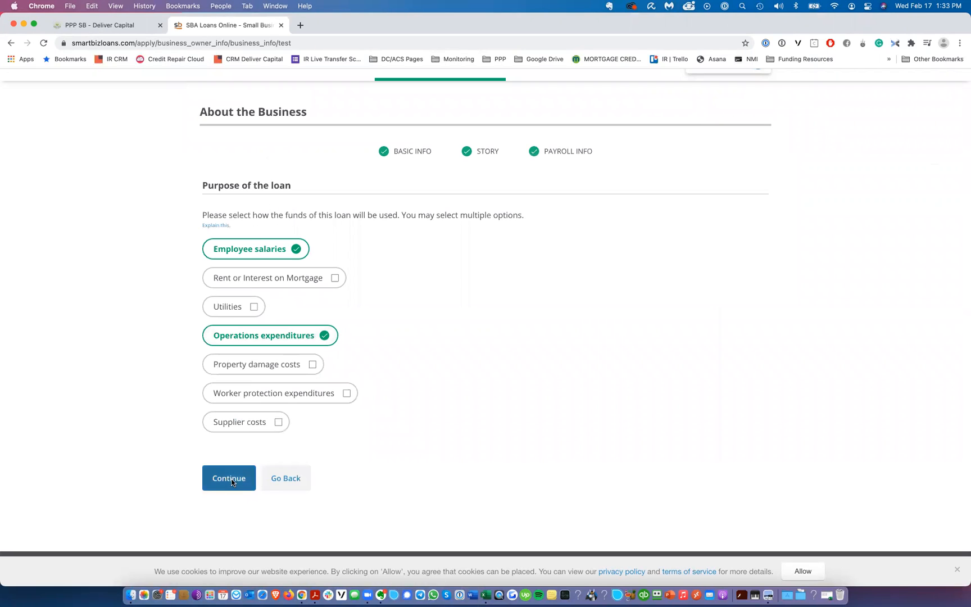
Step: Open the owner's details and continue through the owner basic info and demographics pages
scroll(466, 370, down, 3)
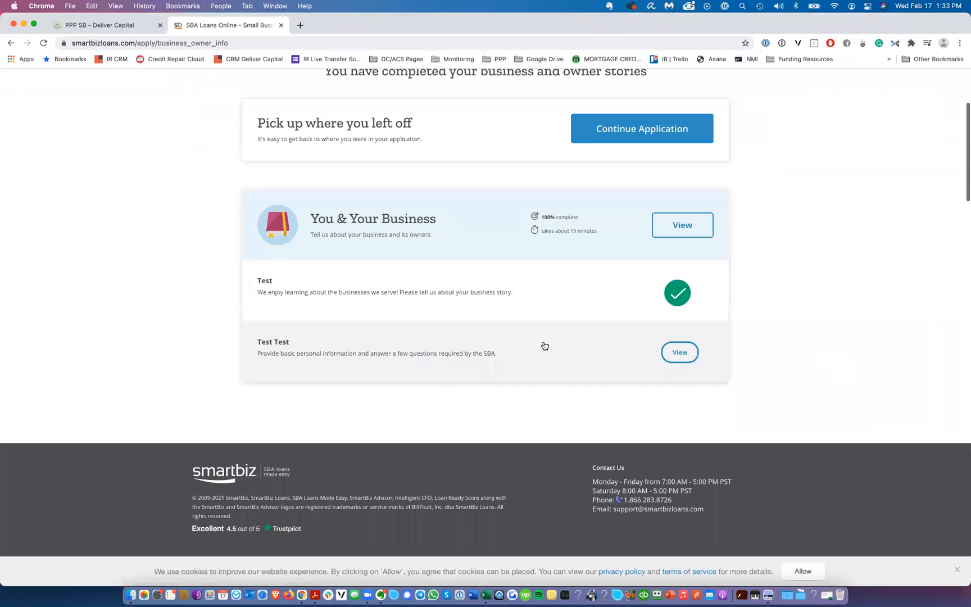
click(678, 336)
scroll(381, 344, down, 2)
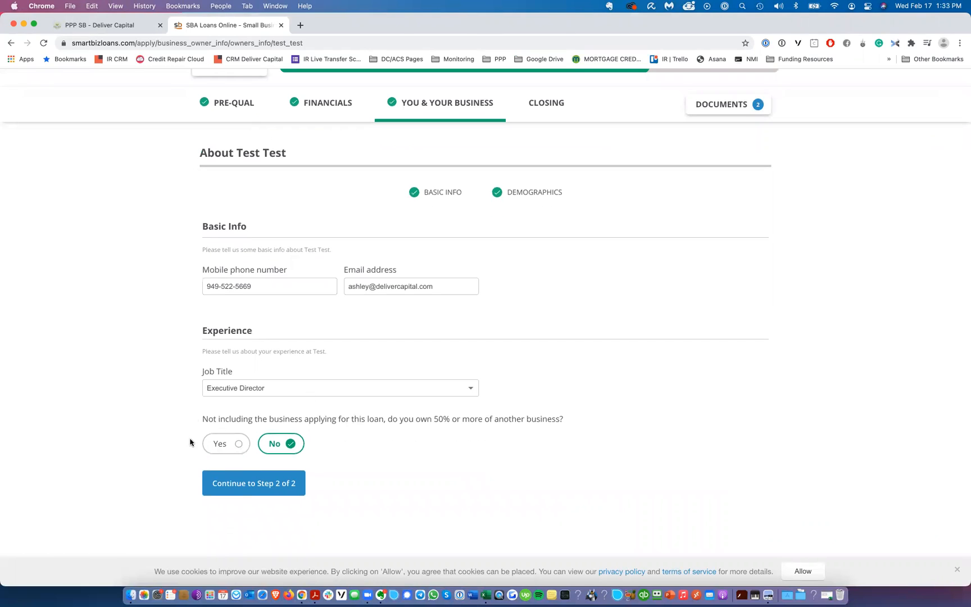
click(259, 487)
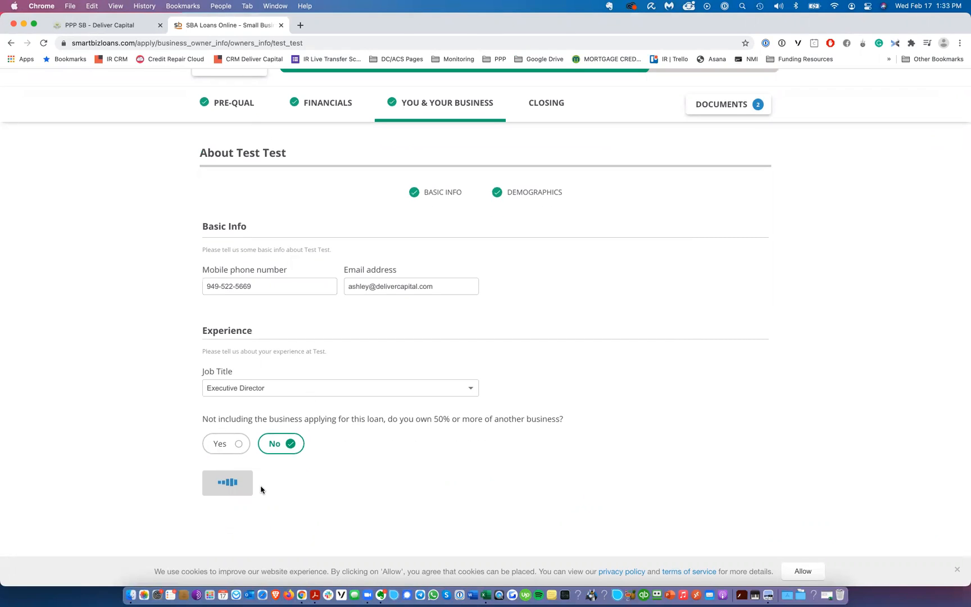
scroll(317, 349, down, 5)
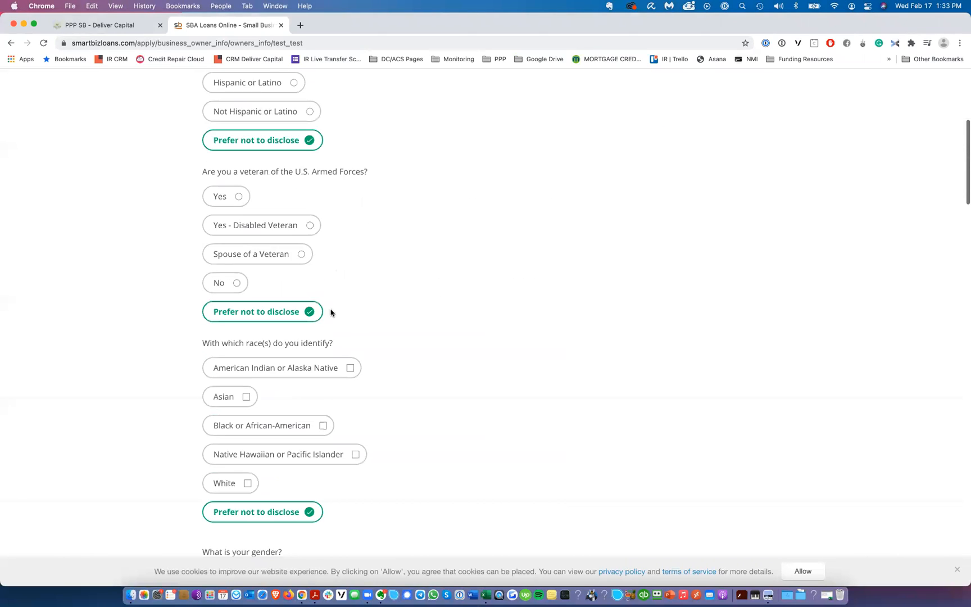
scroll(331, 313, down, 4)
click(233, 458)
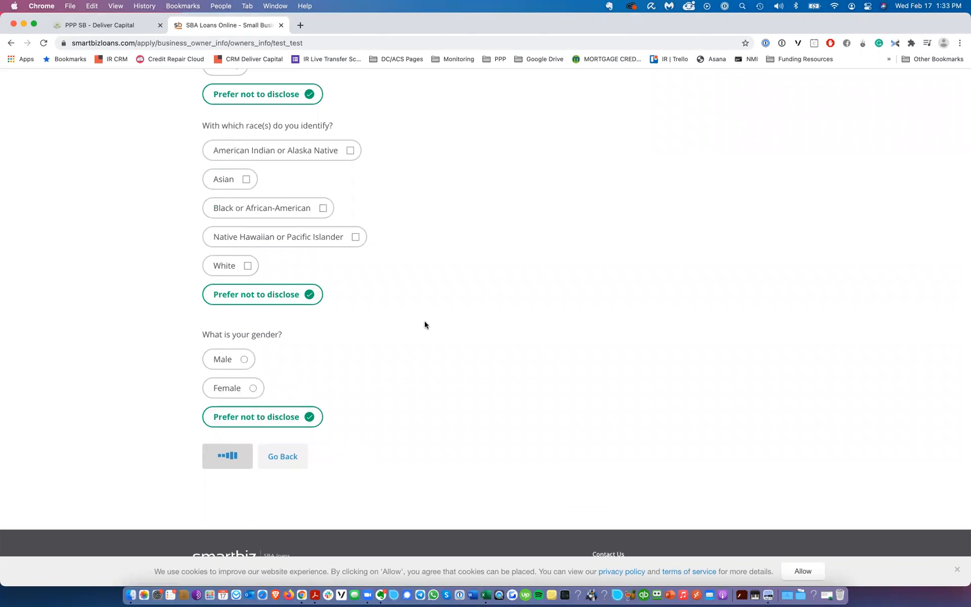
Step: Finish the owner demographics page and open the Test business closing questions
scroll(419, 358, down, 2)
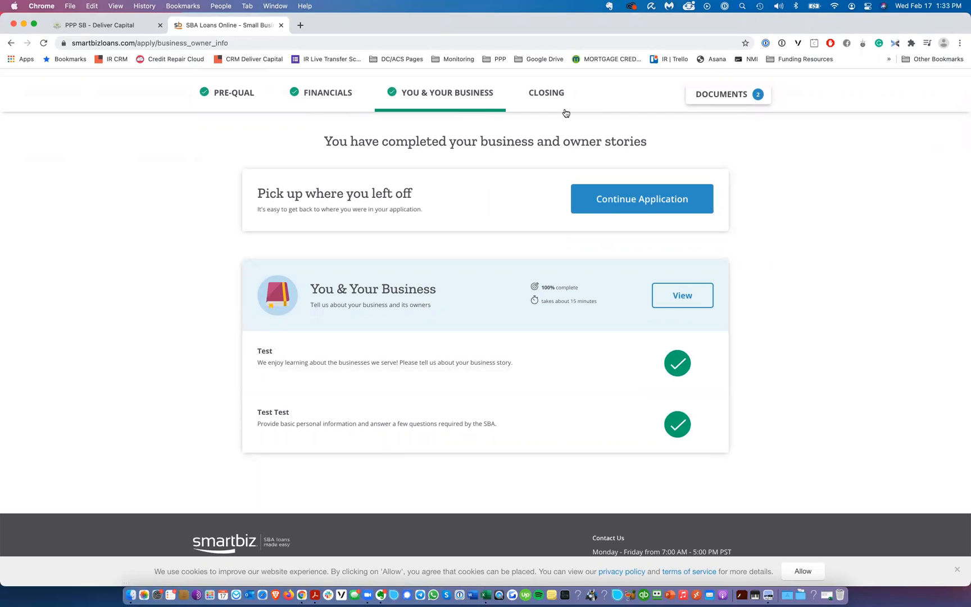
click(542, 95)
click(677, 290)
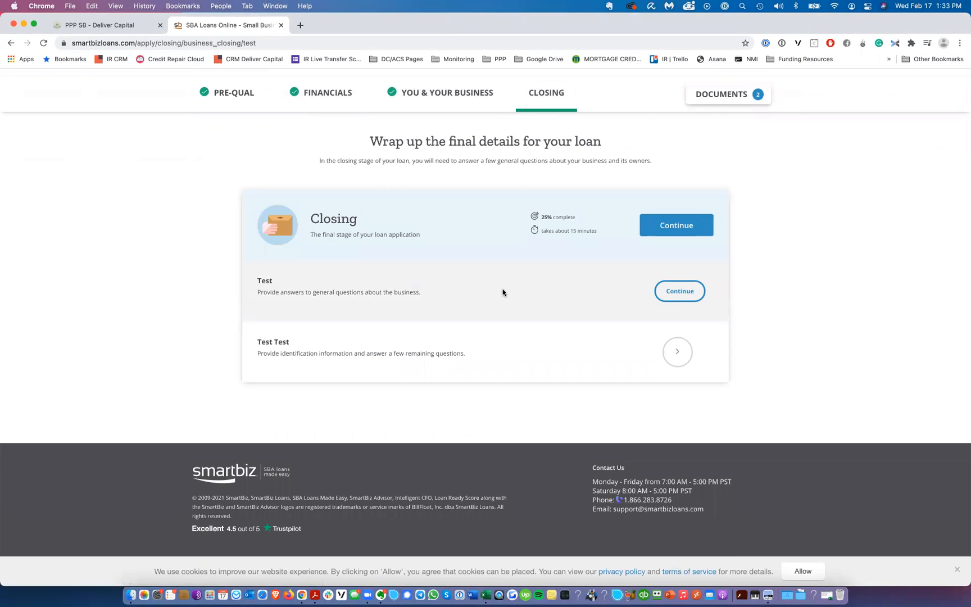
Step: Scroll through the Test business closing questions and bank details, then save the page and return to the closing overview
scroll(435, 260, down, 3)
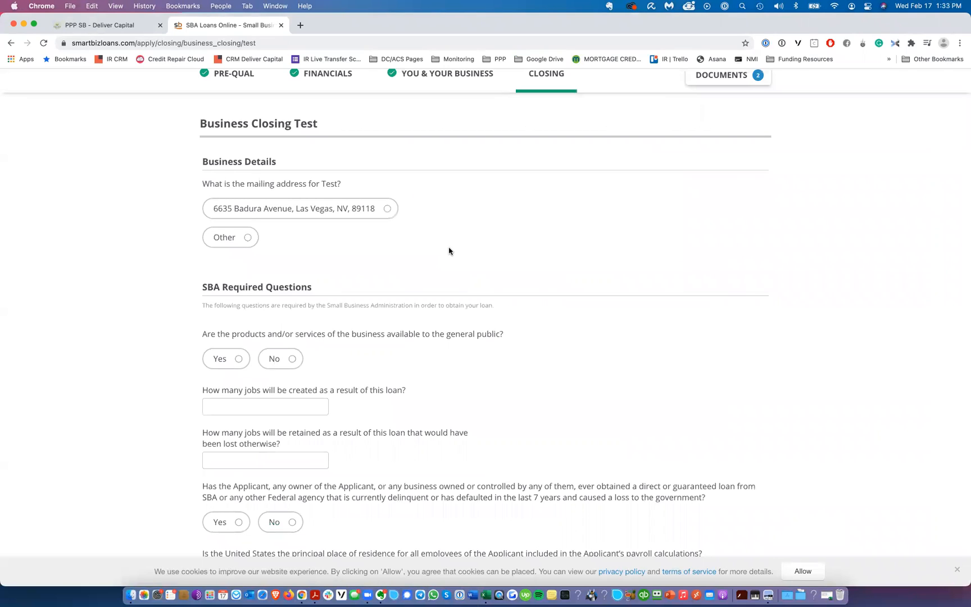
scroll(453, 209, down, 1)
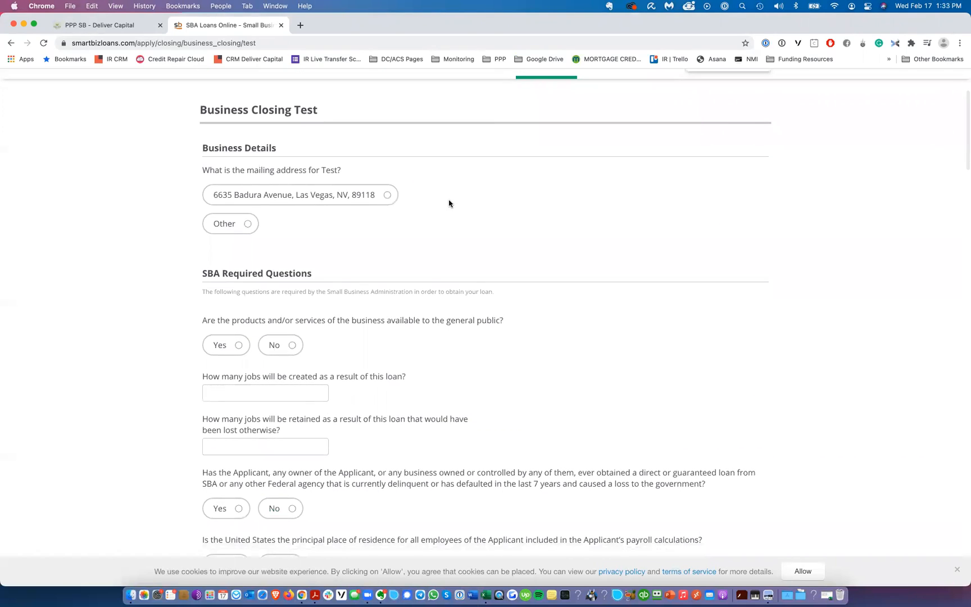
scroll(349, 290, down, 3)
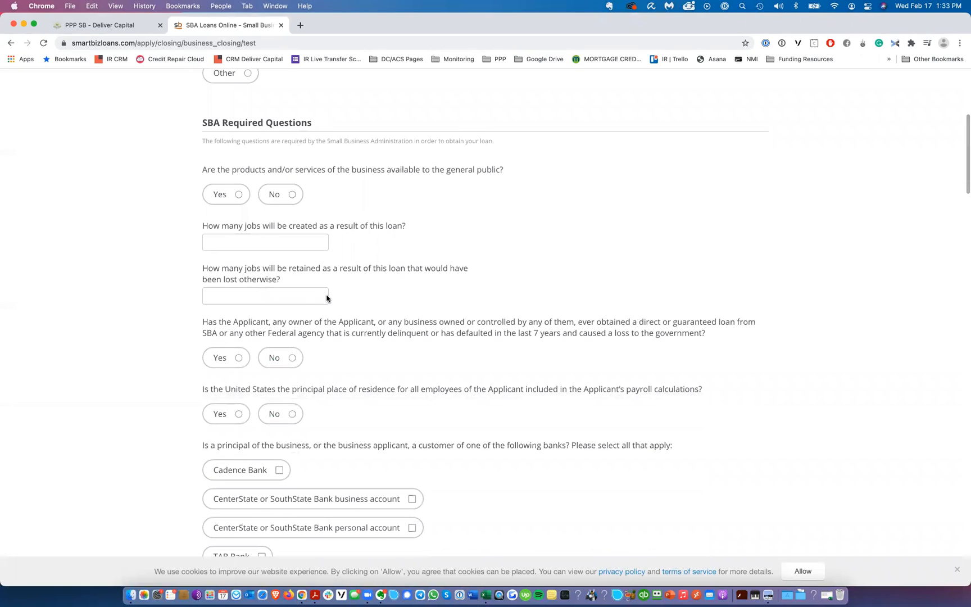
scroll(326, 297, down, 6)
scroll(312, 315, down, 5)
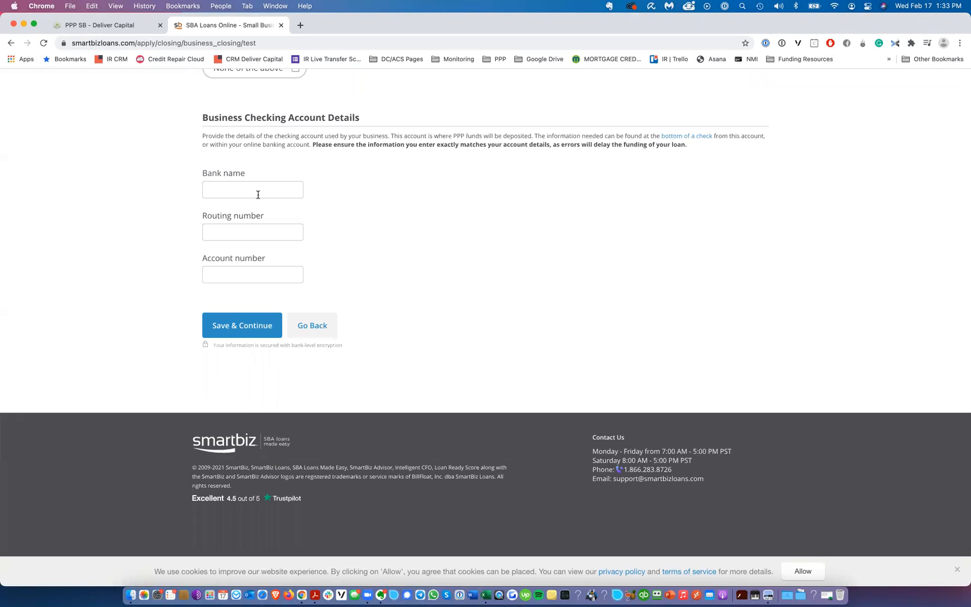
click(234, 319)
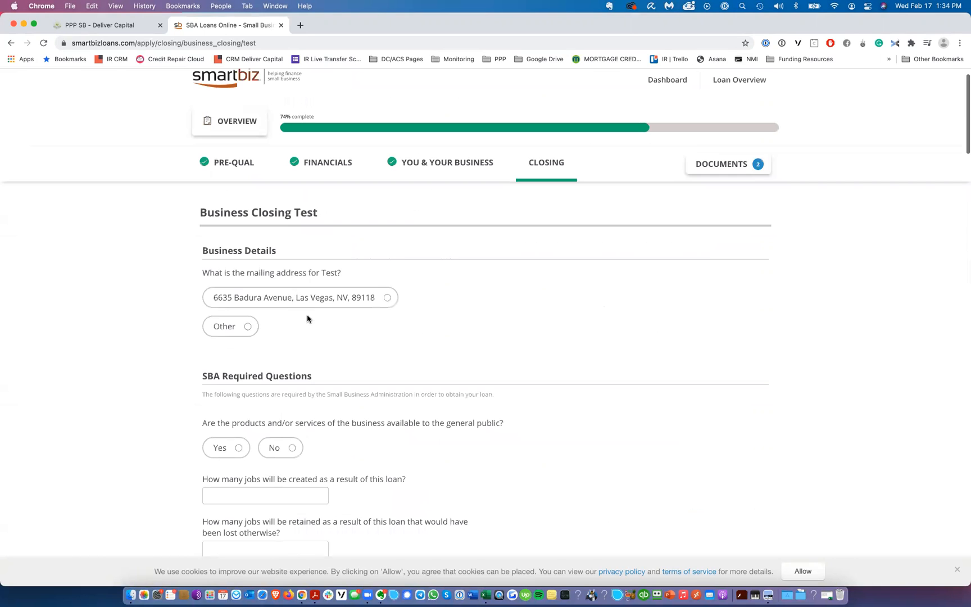
scroll(351, 336, down, 15)
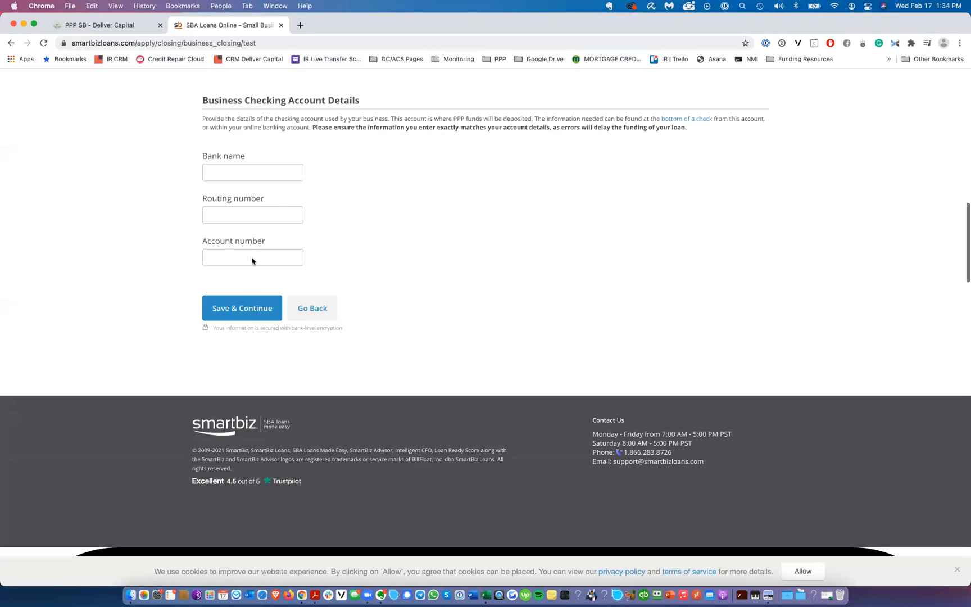
click(251, 309)
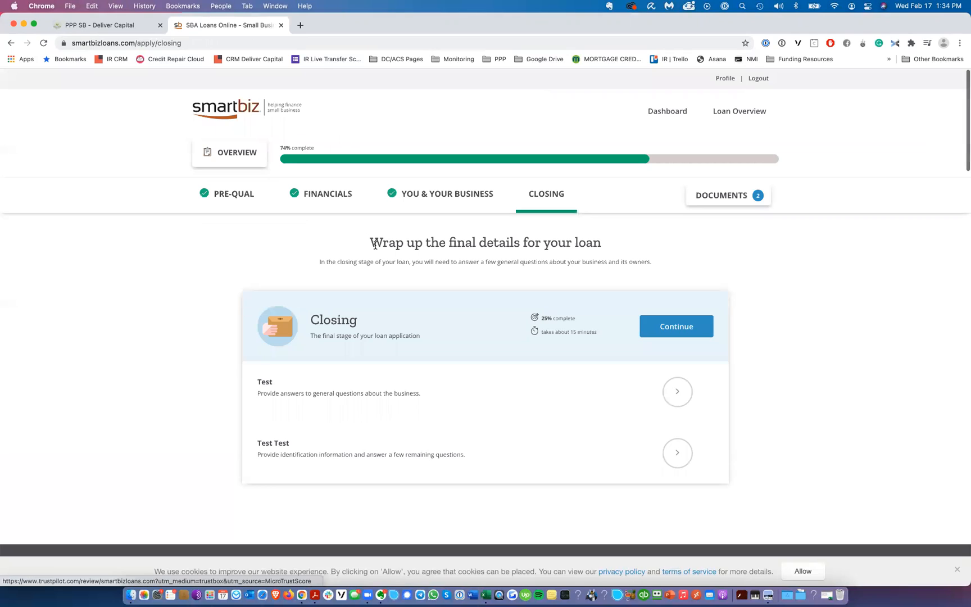
Step: Open the Test Test owner closing page and try to save it with the prefilled Social Security Number
click(664, 456)
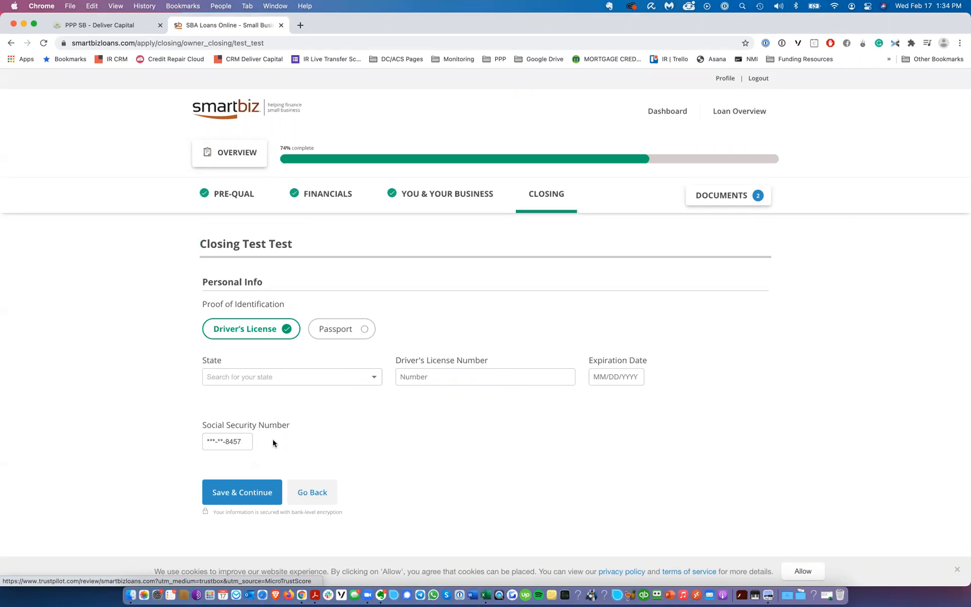
click(236, 441)
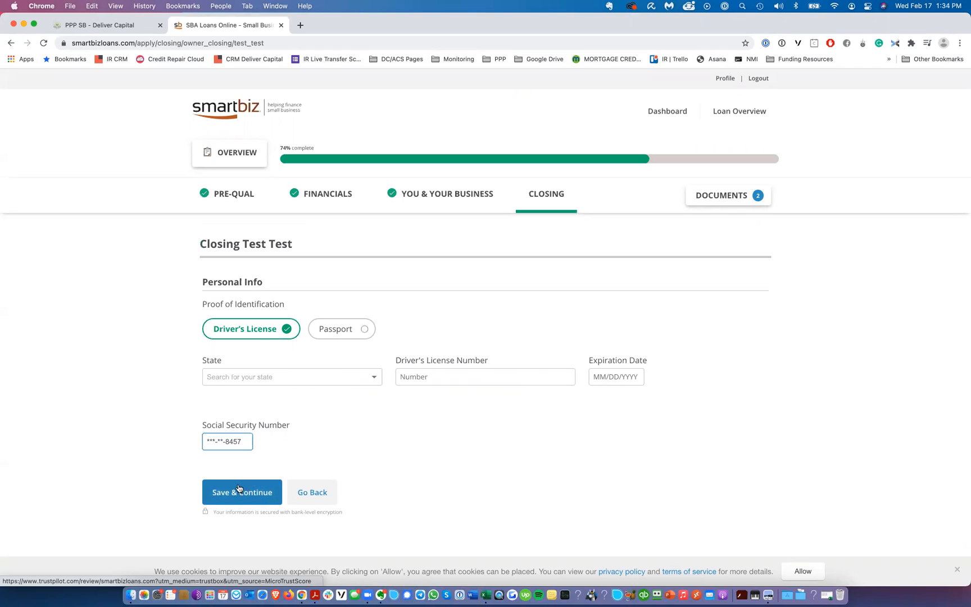
click(255, 493)
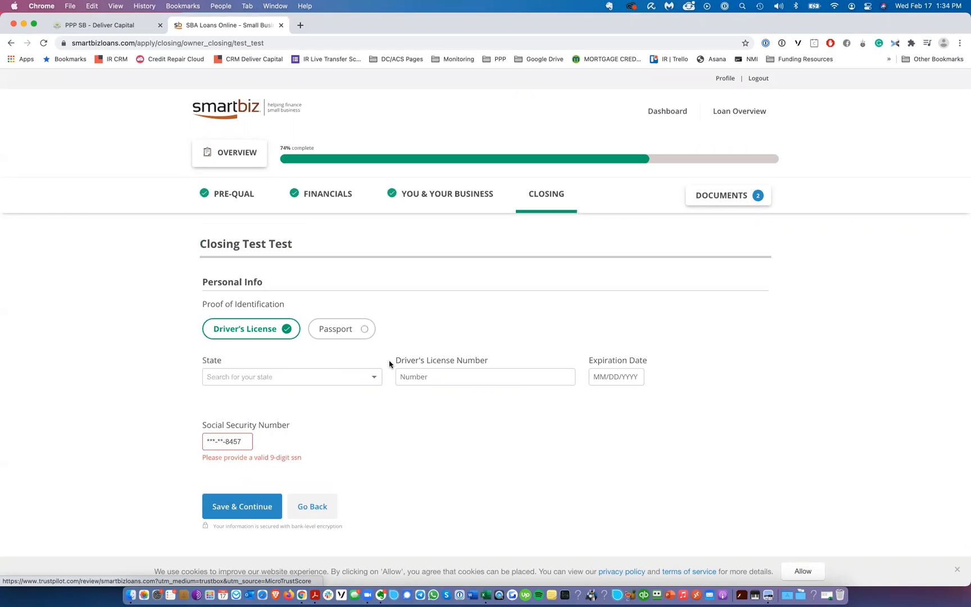
Step: Replace the Social Security Number with a new value and save the owner closing page
click(247, 441)
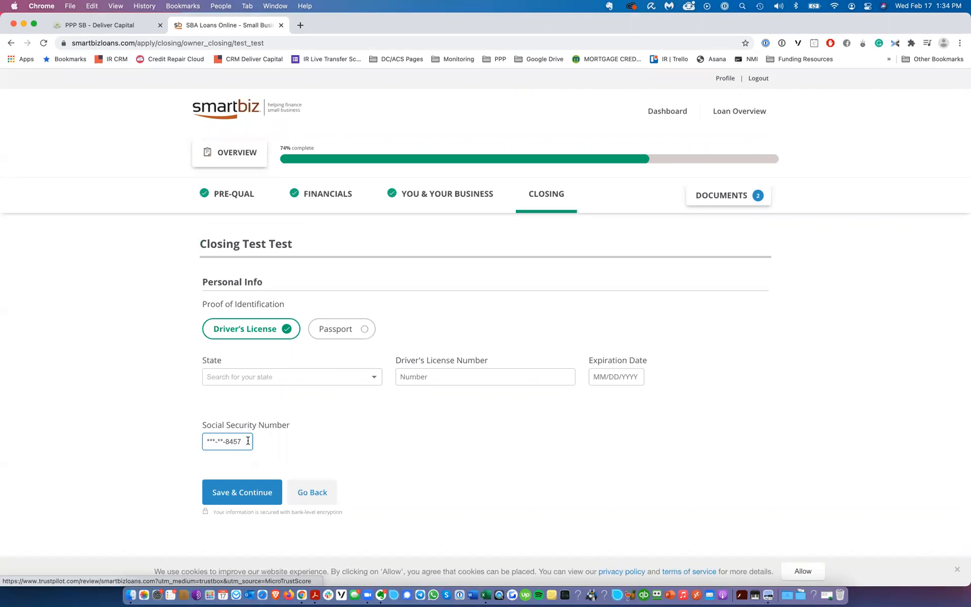
key(super+a)
text(112)
click(245, 493)
Step: Reopen the Test business closing questions, scroll through them, and save the page again
click(658, 327)
scroll(356, 303, down, 3)
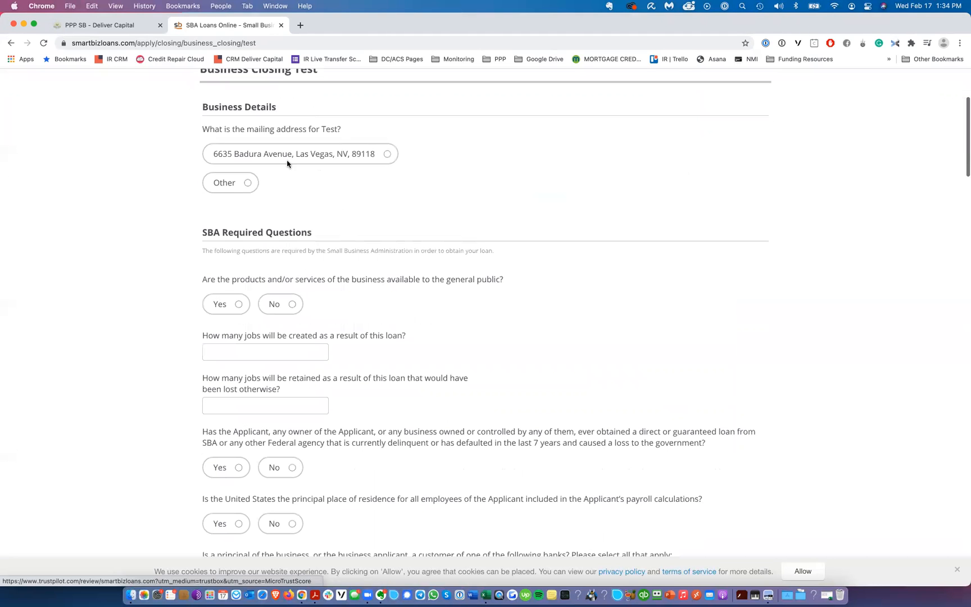
scroll(301, 219, down, 1)
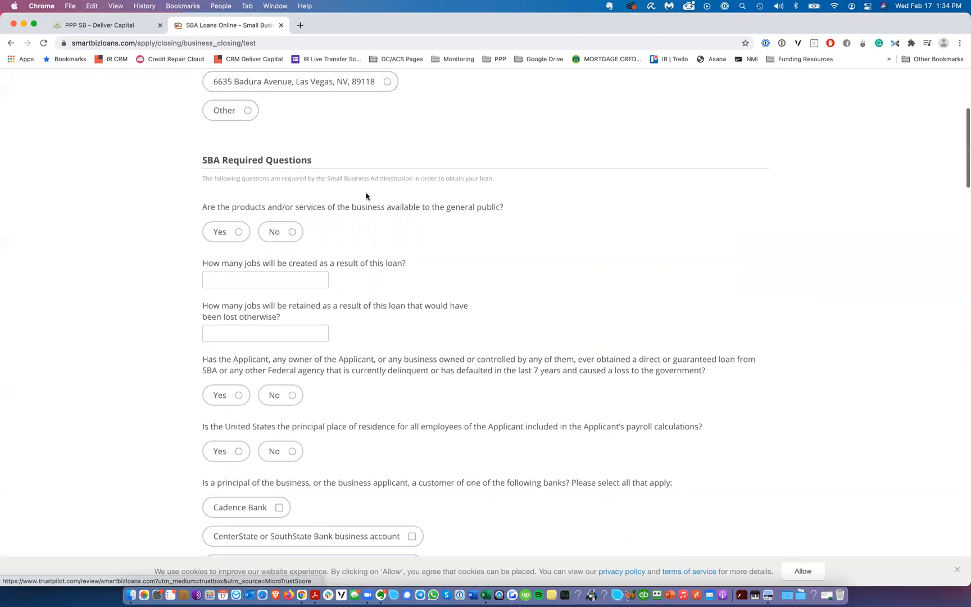
scroll(326, 203, down, 3)
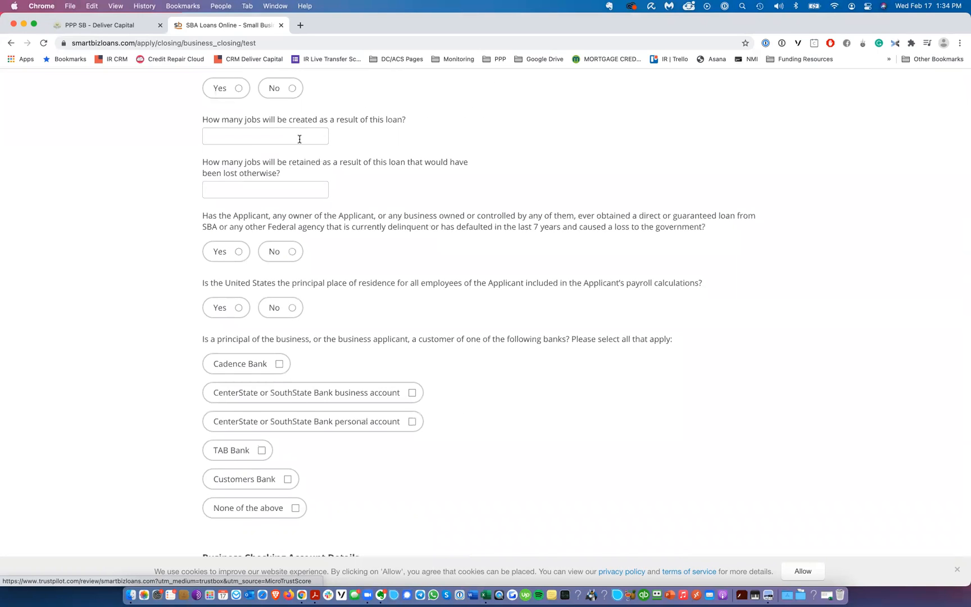
scroll(293, 163, down, 8)
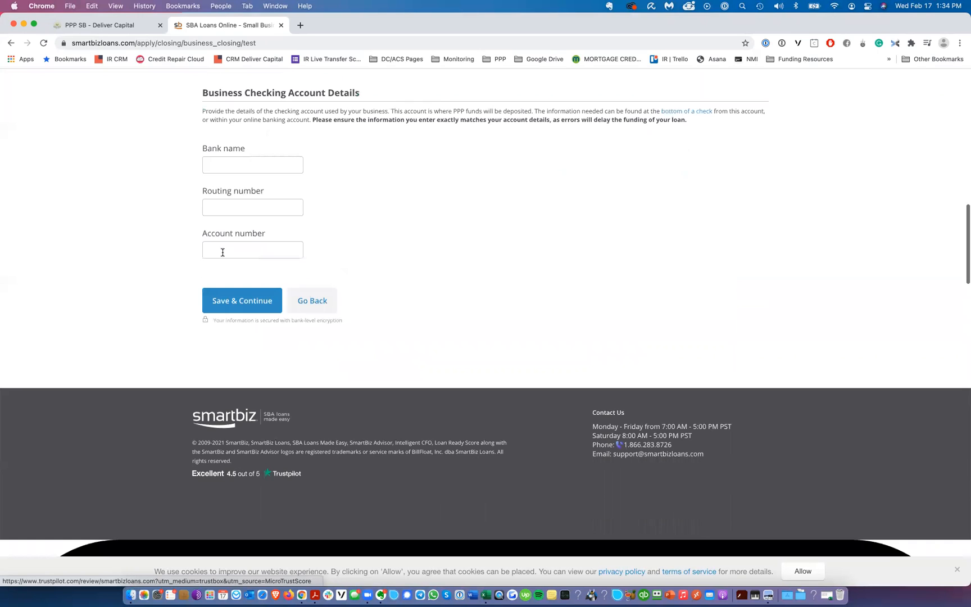
click(247, 302)
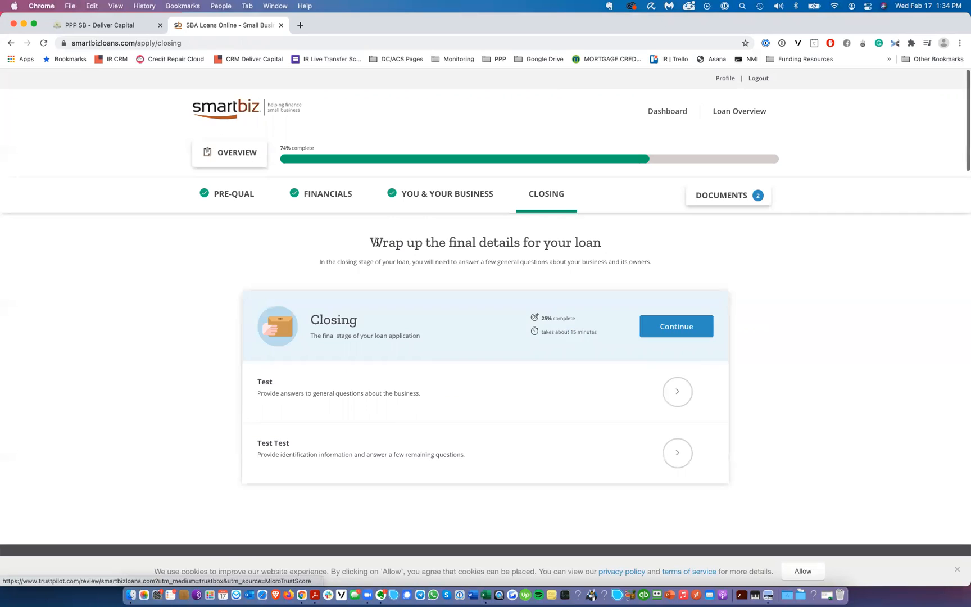
Step: Go to the Financials section and briefly consult the PDF guide's Schedule C line 31 page
click(707, 329)
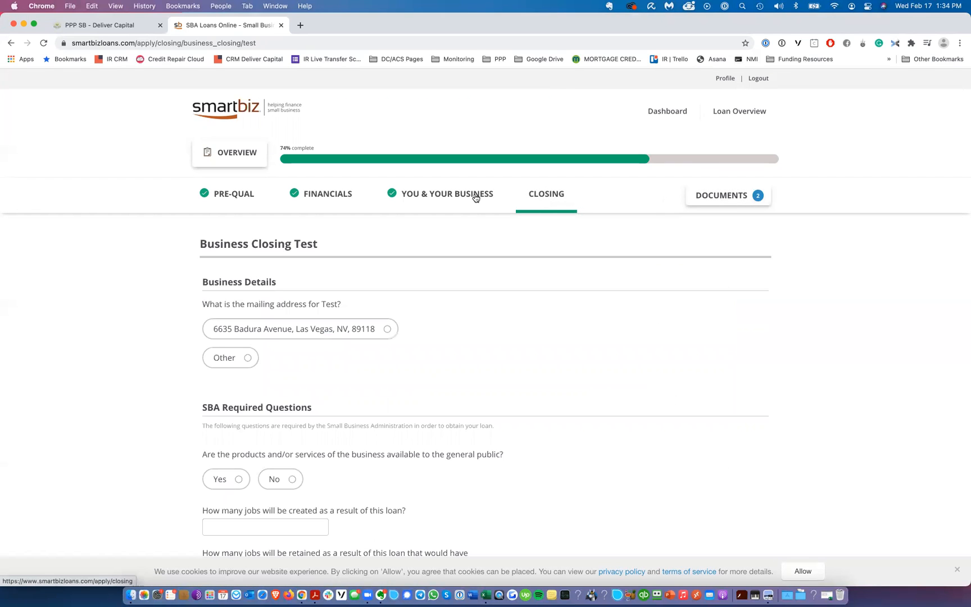
click(321, 198)
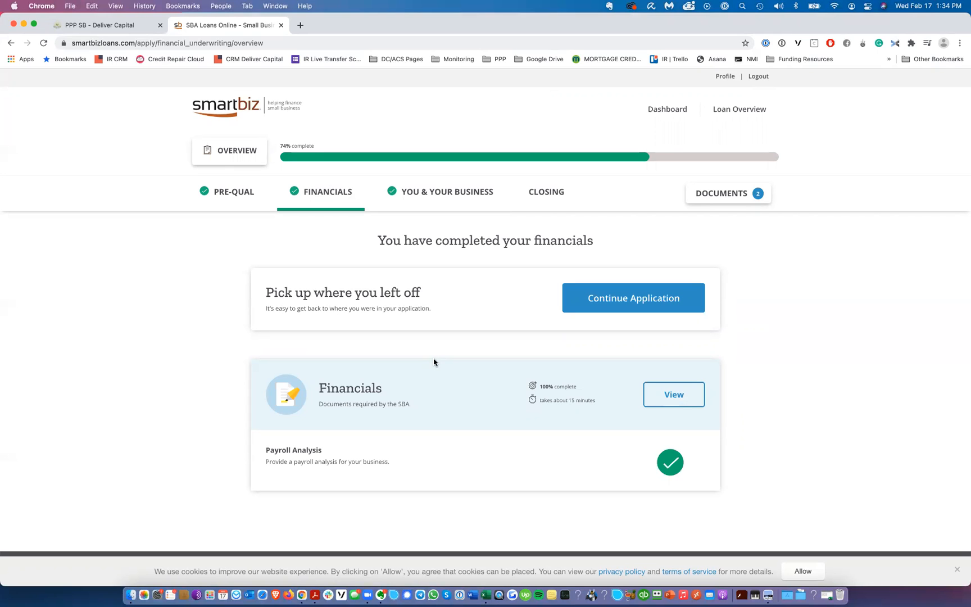
key(ctrl+Right)
key(ctrl+Right)
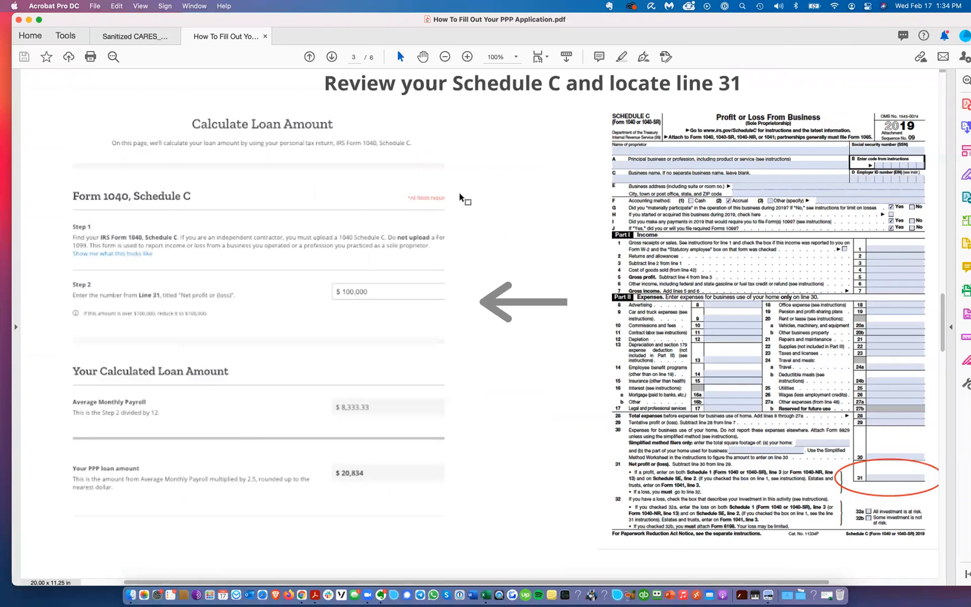
key(ctrl+Left)
key(ctrl+Left)
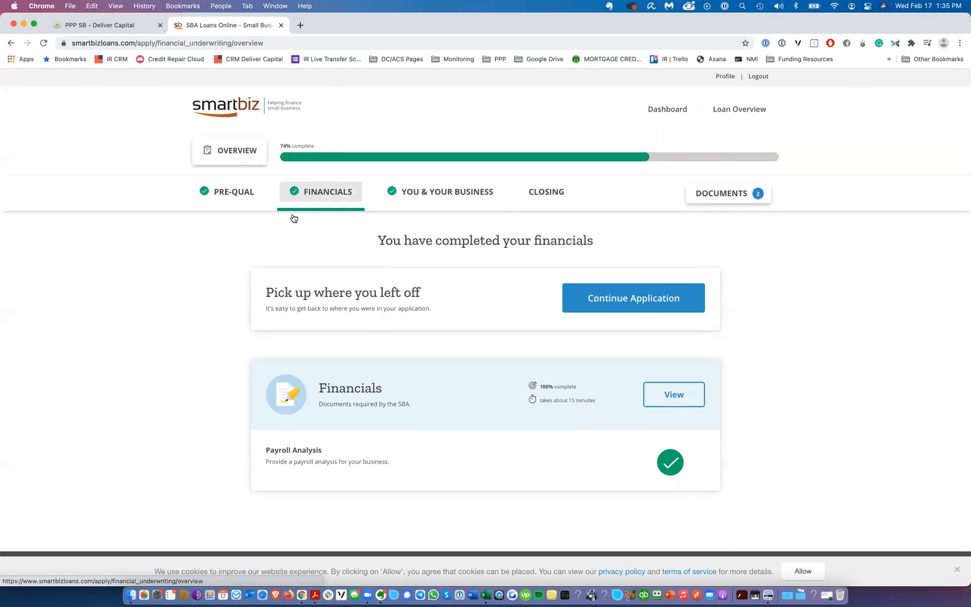
Step: Begin the Payroll Analysis and set the business entity type to S Corporation
click(663, 398)
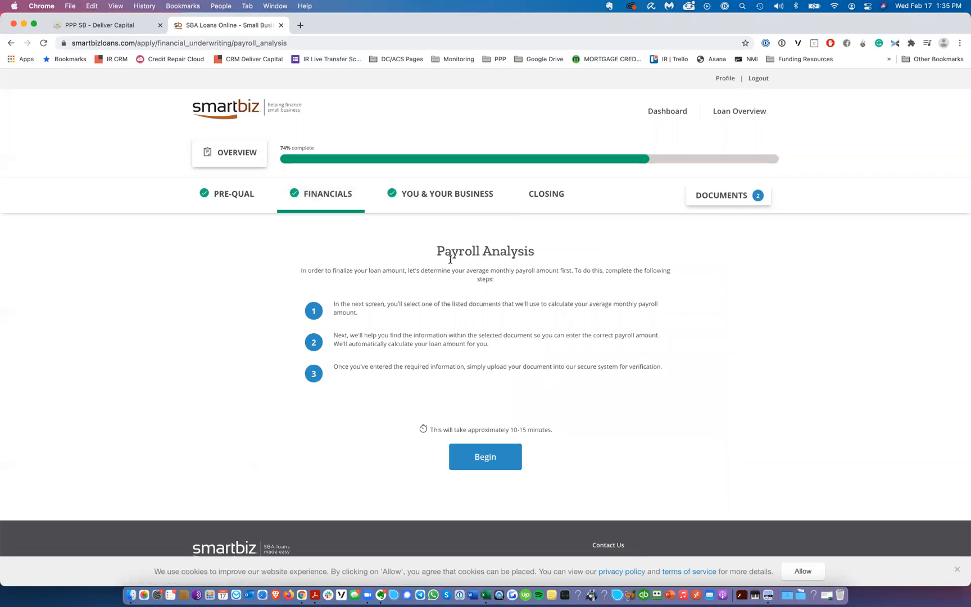
click(485, 461)
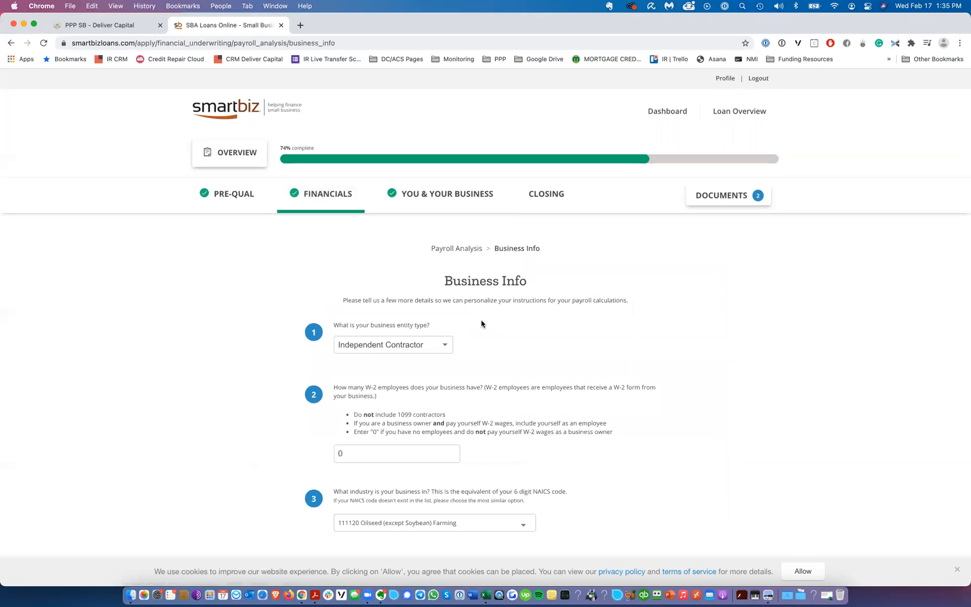
click(422, 346)
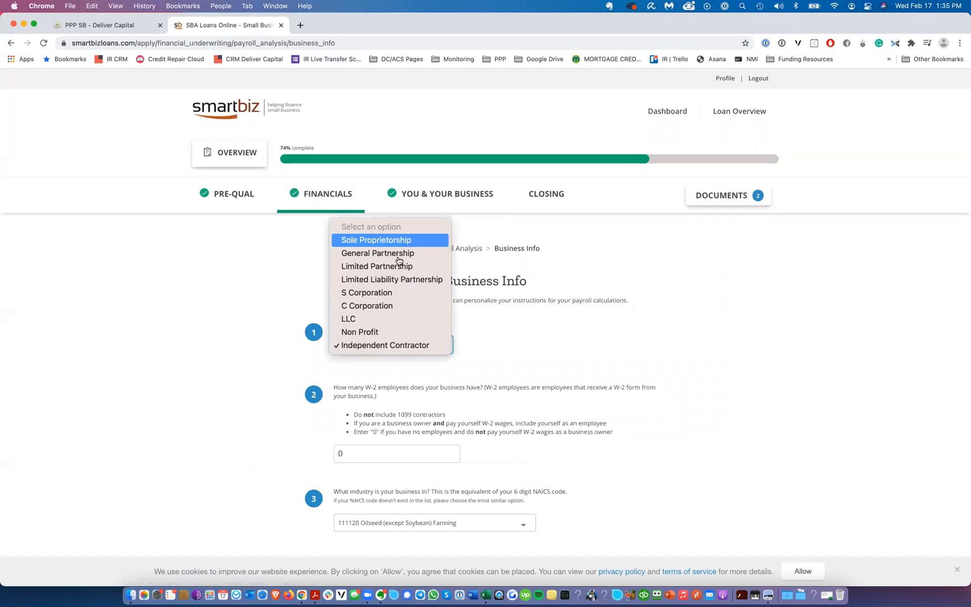
click(398, 292)
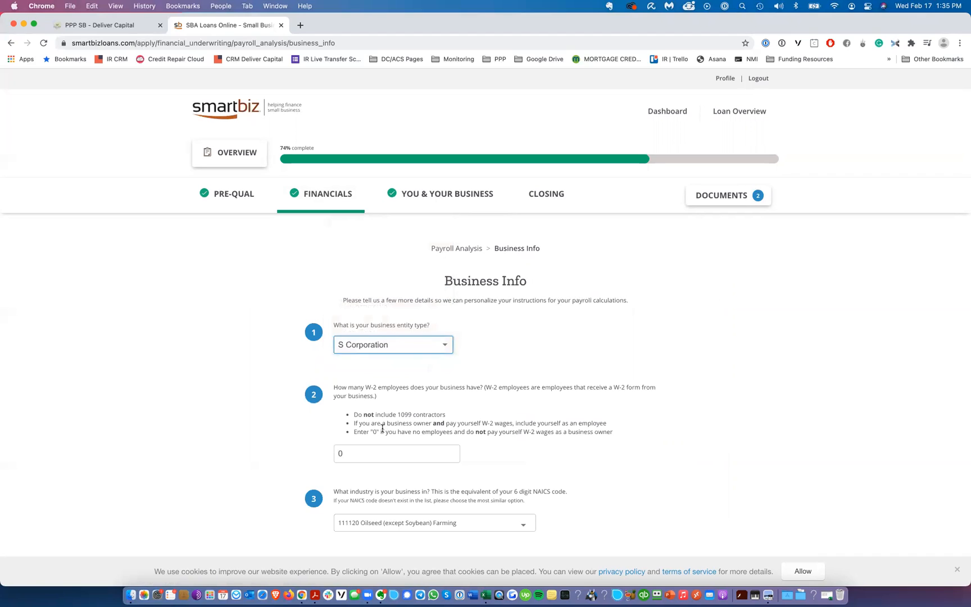
Step: Set the number of W-2 employees to 5 and continue to the document type choice
double_click(383, 454)
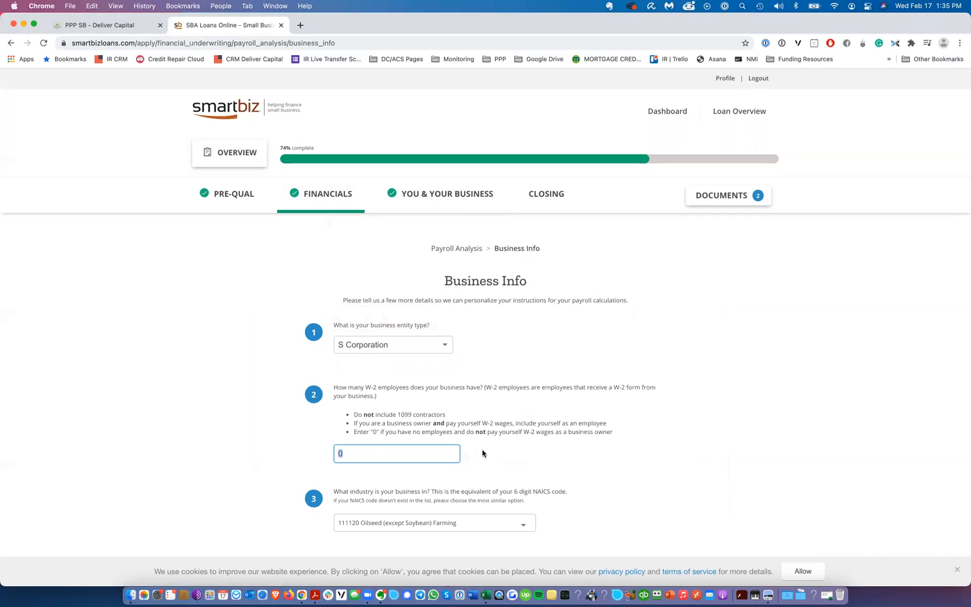
text(5)
scroll(554, 383, down, 4)
click(540, 451)
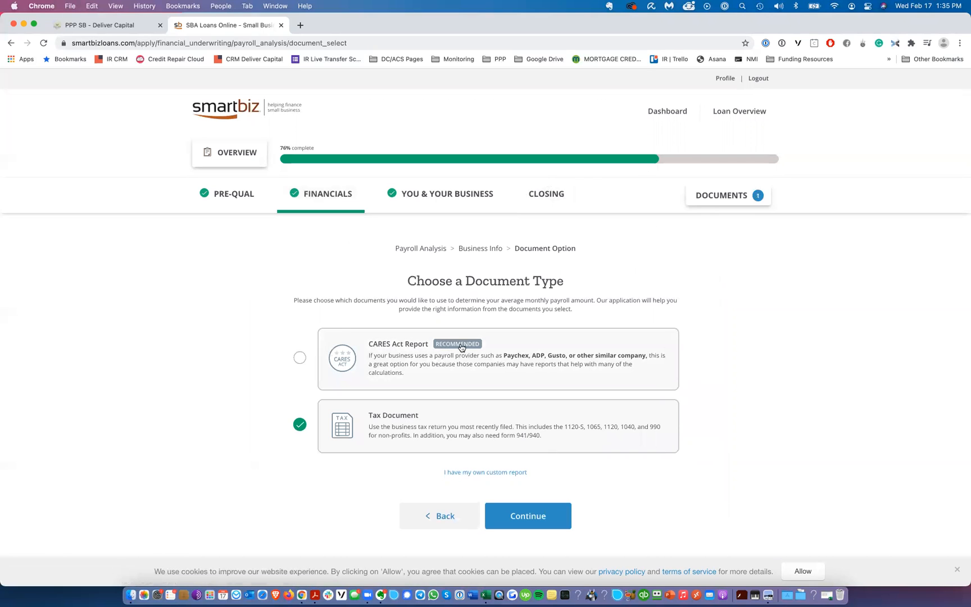
Step: Choose CARES Act Report as the document type and continue with the Provide a CARES Act Report method
click(510, 363)
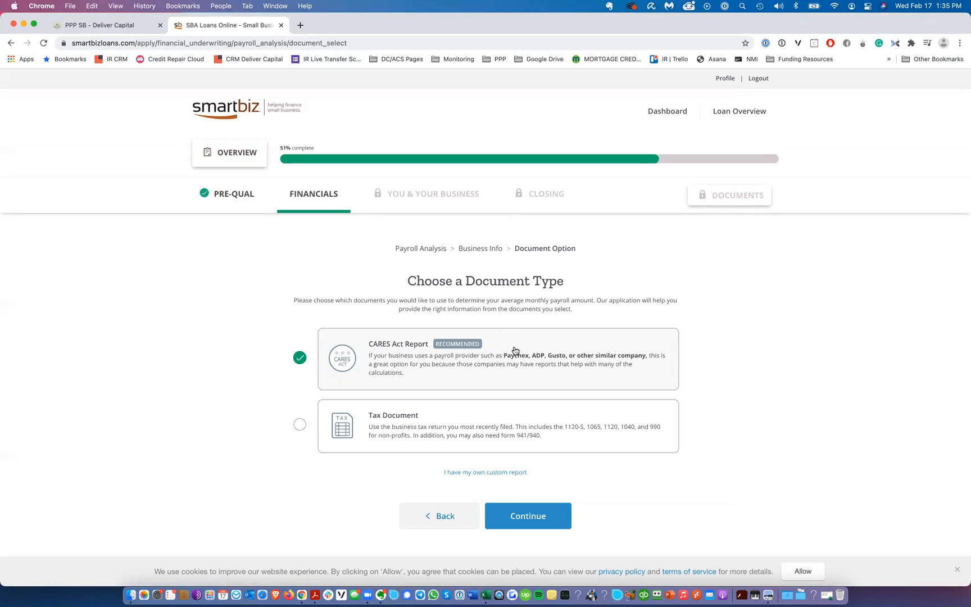
click(536, 518)
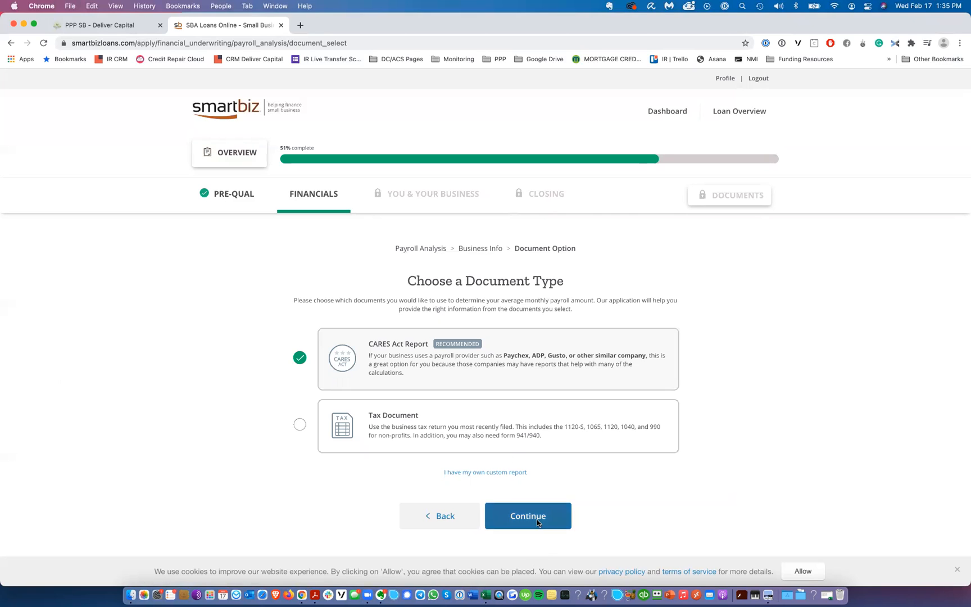
click(483, 349)
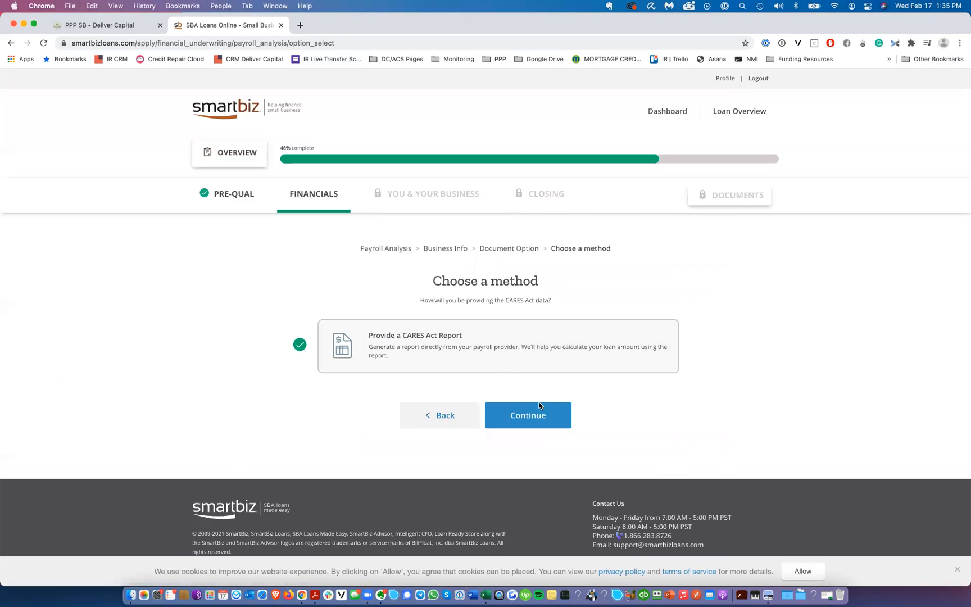
click(544, 415)
Step: In Acrobat, zoom the CARES Act payroll report to 300%, mark the Gross Wages (100k Cap) heading with a redaction box, and close the Redact tool
scroll(461, 219, down, 3)
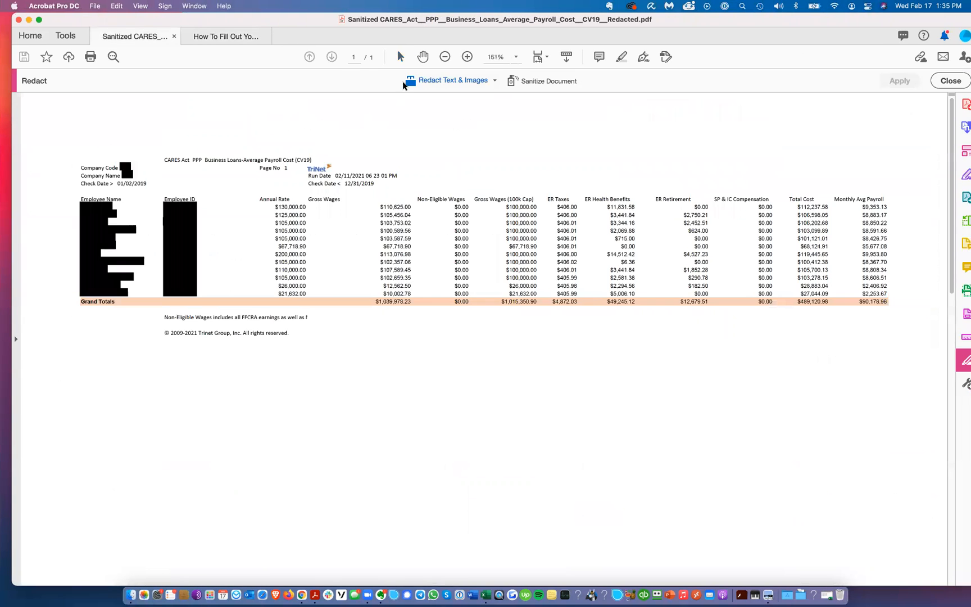
click(463, 59)
click(463, 59)
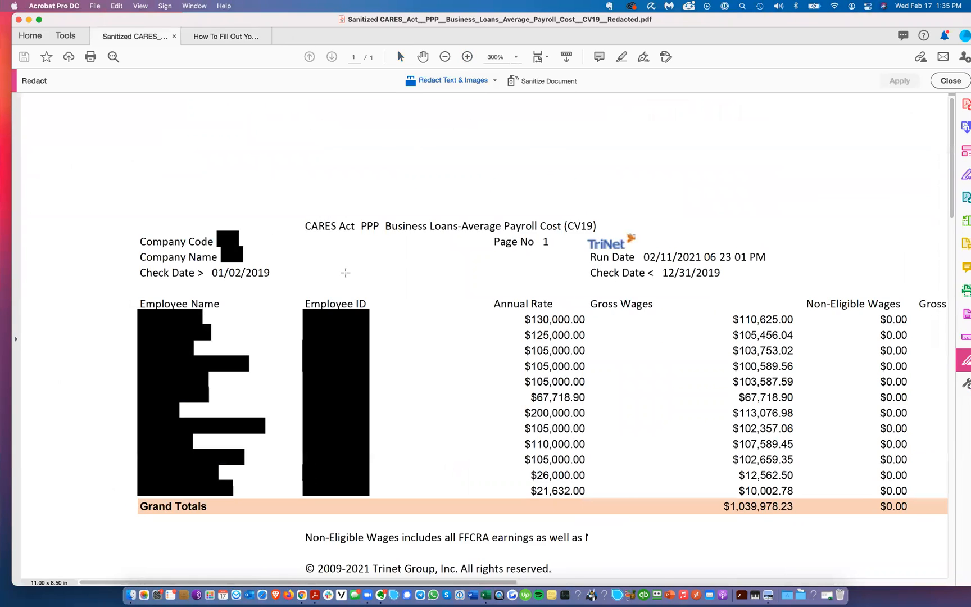
scroll(492, 305, right, 10)
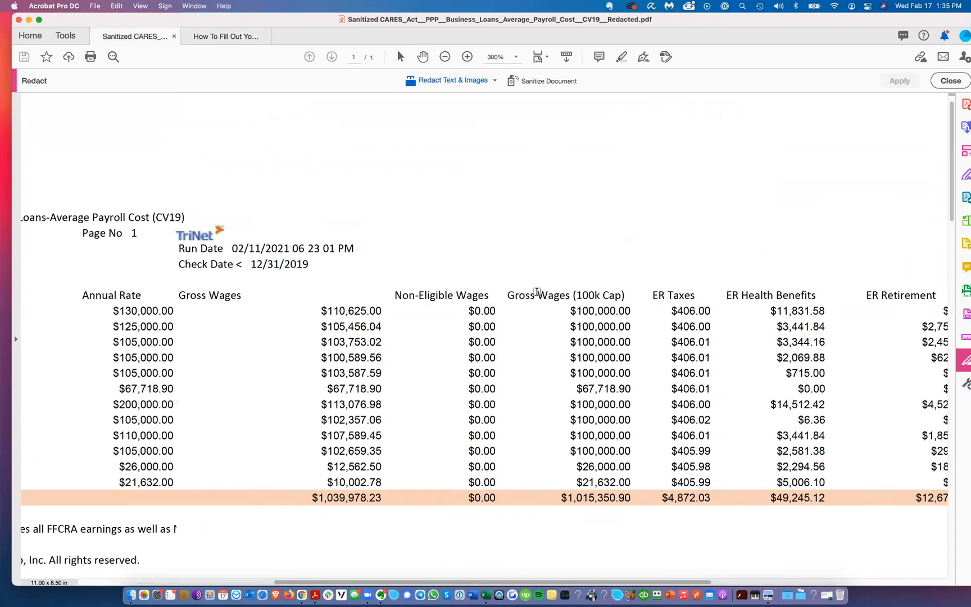
drag(510, 296, 622, 298)
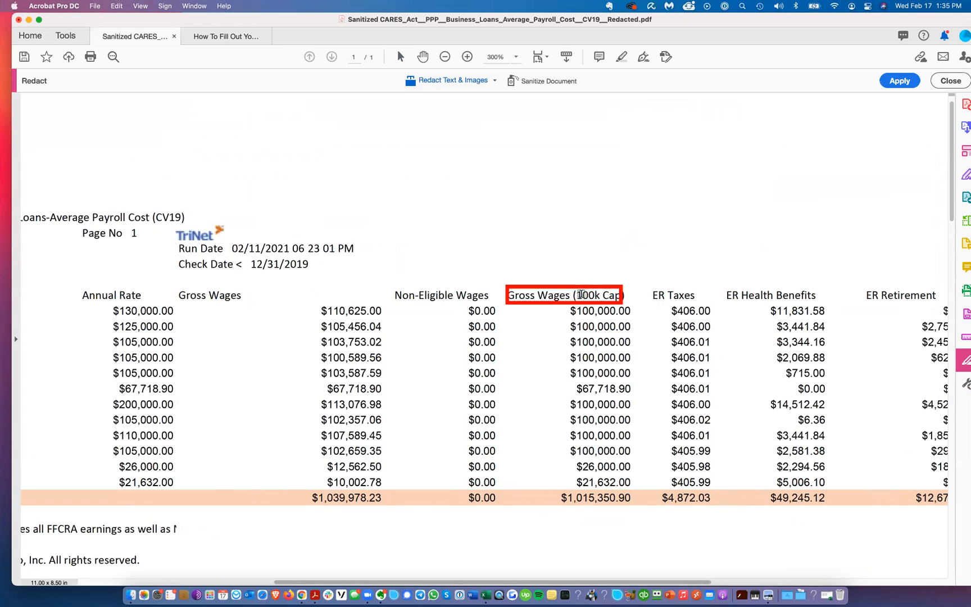
click(954, 79)
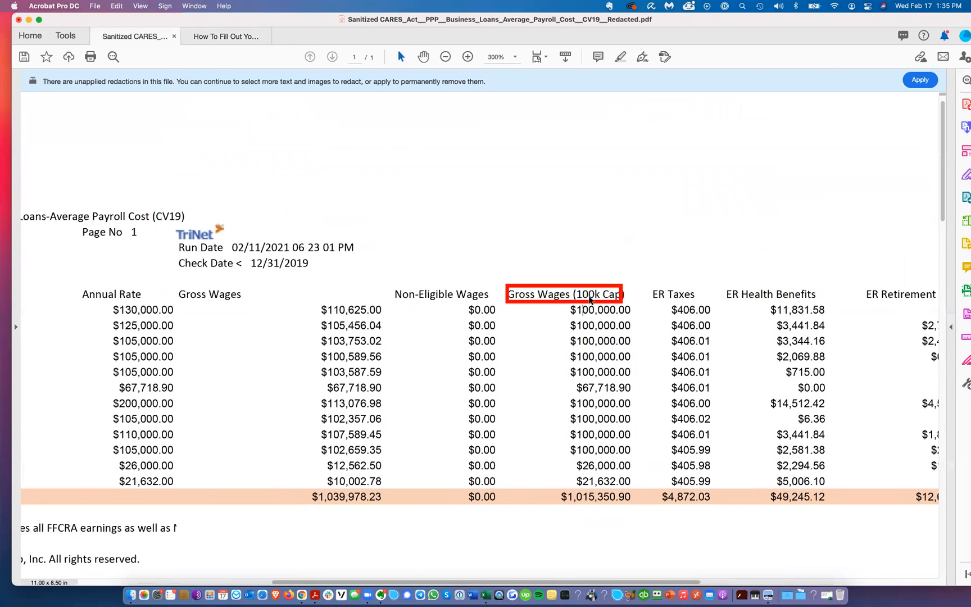
Step: Delete the redaction box on the Gross Wages heading and select the Monthly Avg Payroll grand total in the report
click(589, 297)
key(Delete)
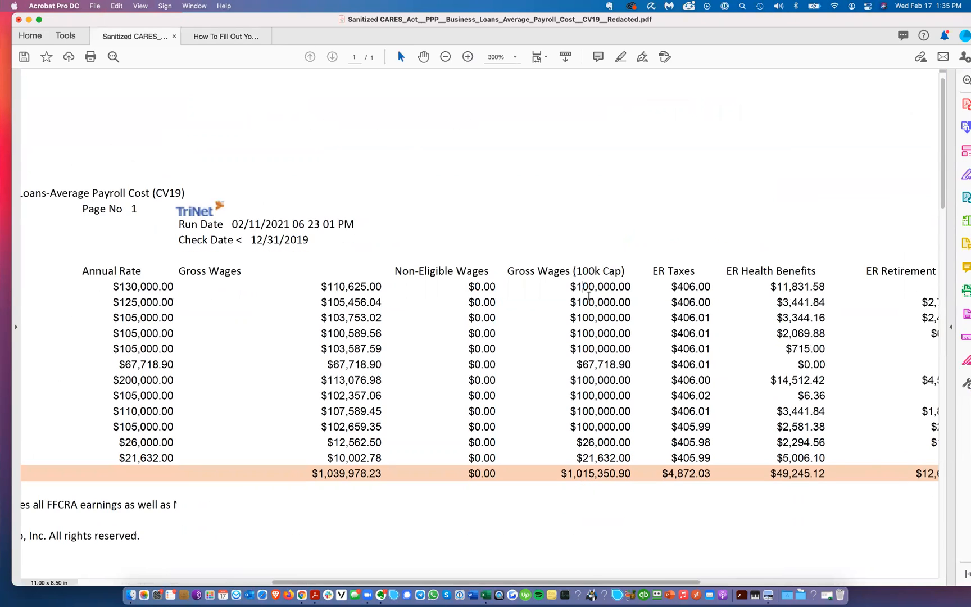
scroll(577, 436, right, 10)
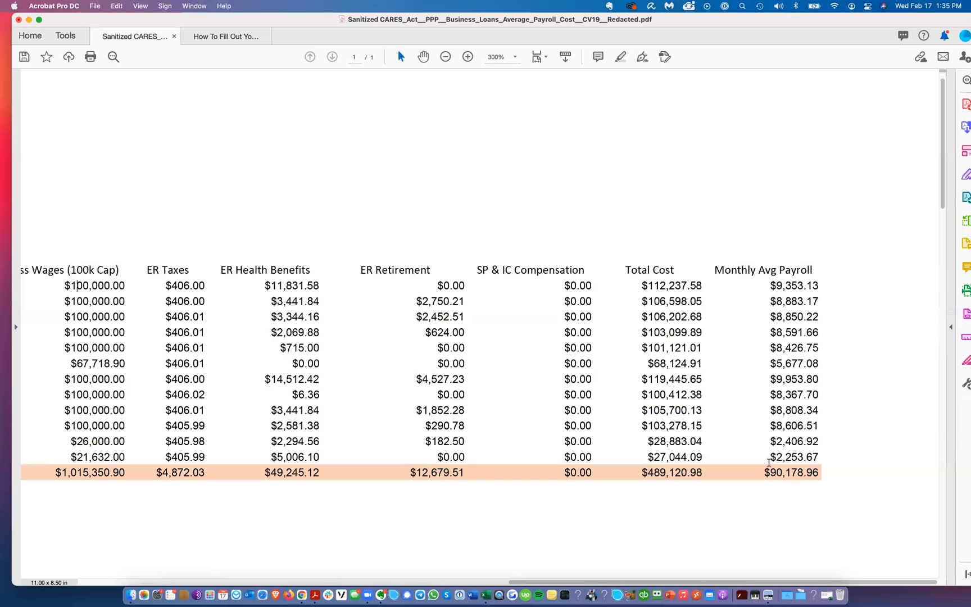
drag(763, 474, 825, 473)
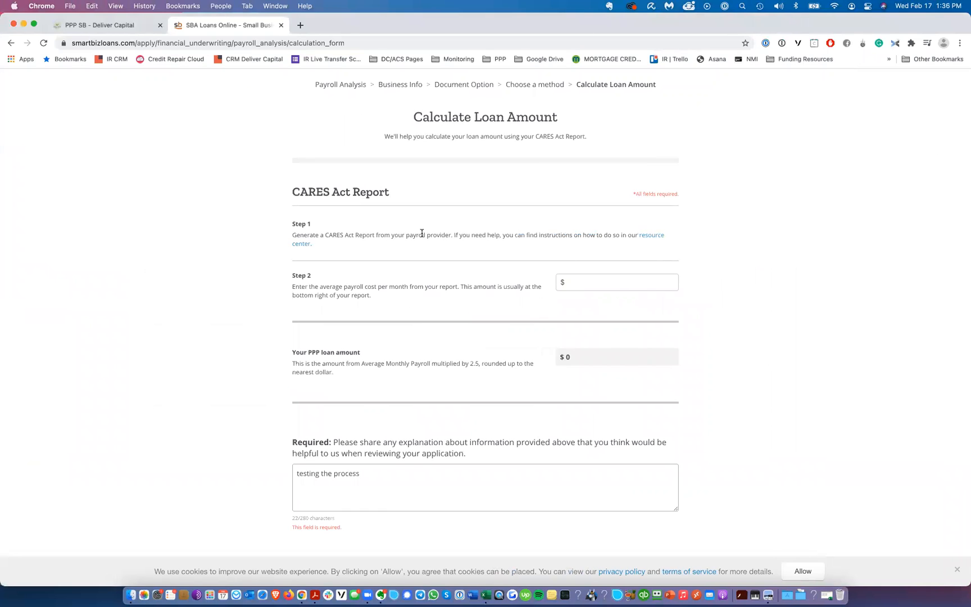
Step: Open the resource center article on payroll calculation and browse its payroll provider instructions
scroll(465, 243, up, 5)
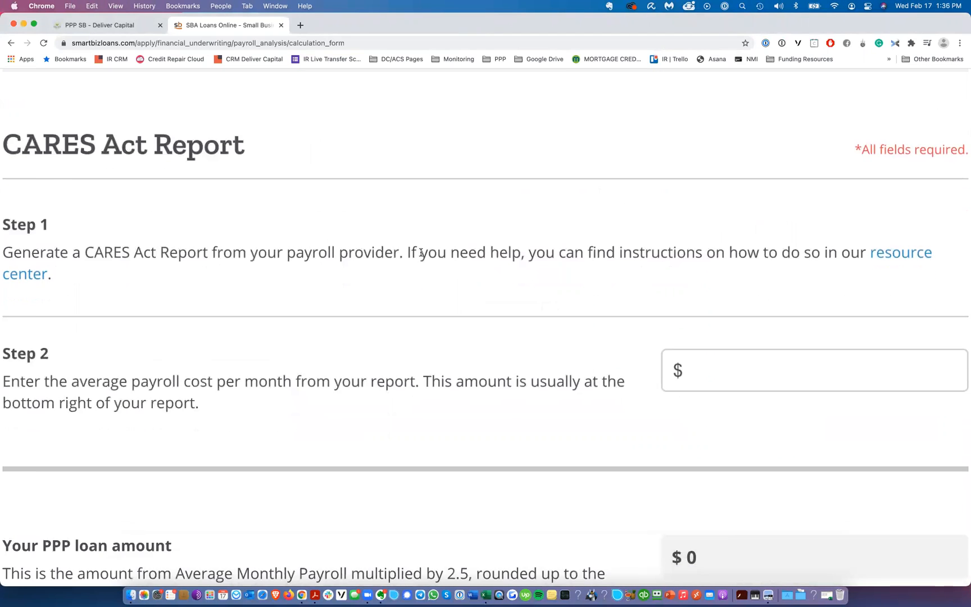
click(918, 258)
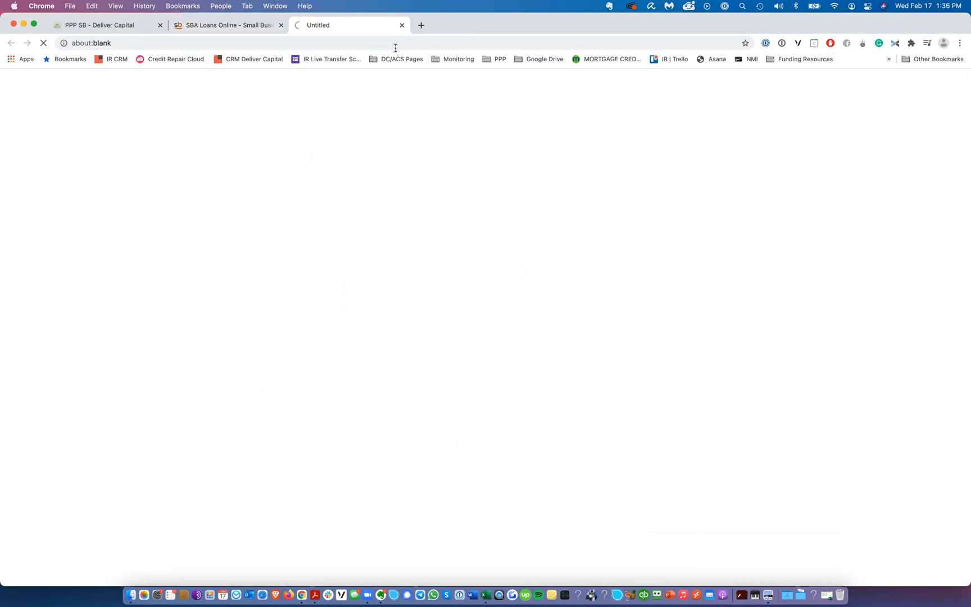
scroll(381, 231, down, 5)
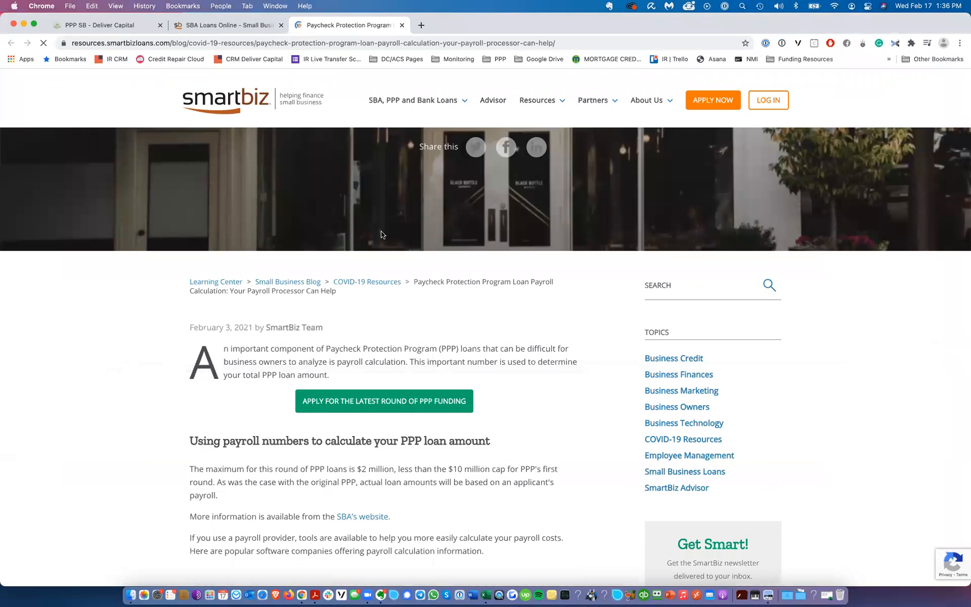
scroll(300, 341, down, 15)
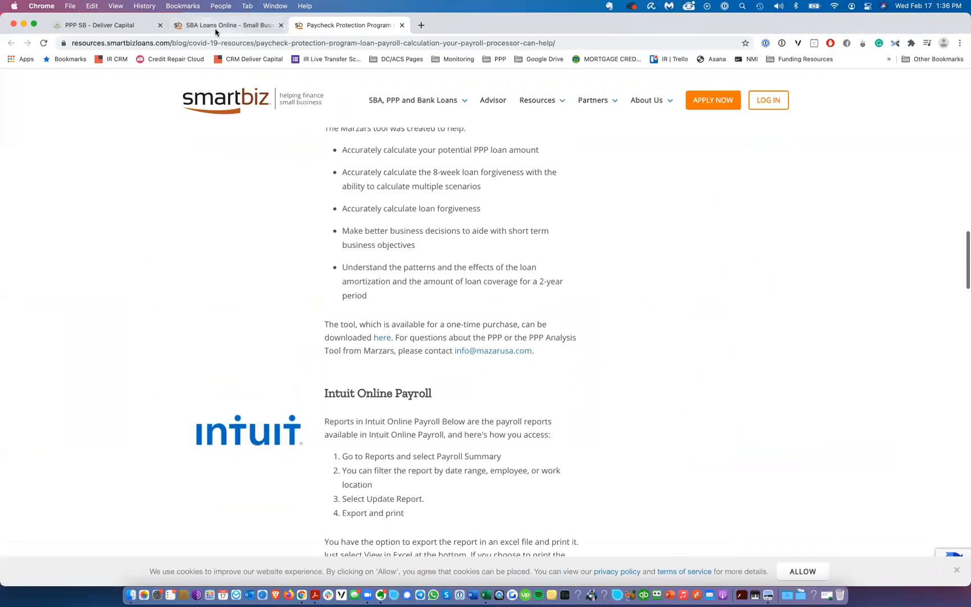
Step: Enter $90,000 as the average monthly payroll cost and continue to the document upload page
key(ctrl+shift+Tab)
scroll(341, 243, down, 5)
click(592, 296)
text(9000)
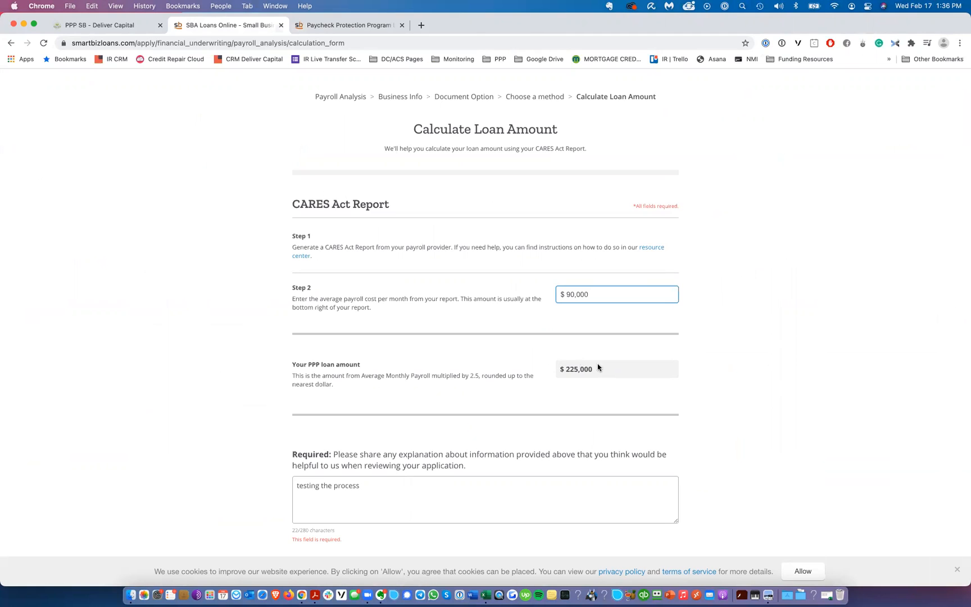
scroll(430, 302, down, 5)
click(412, 275)
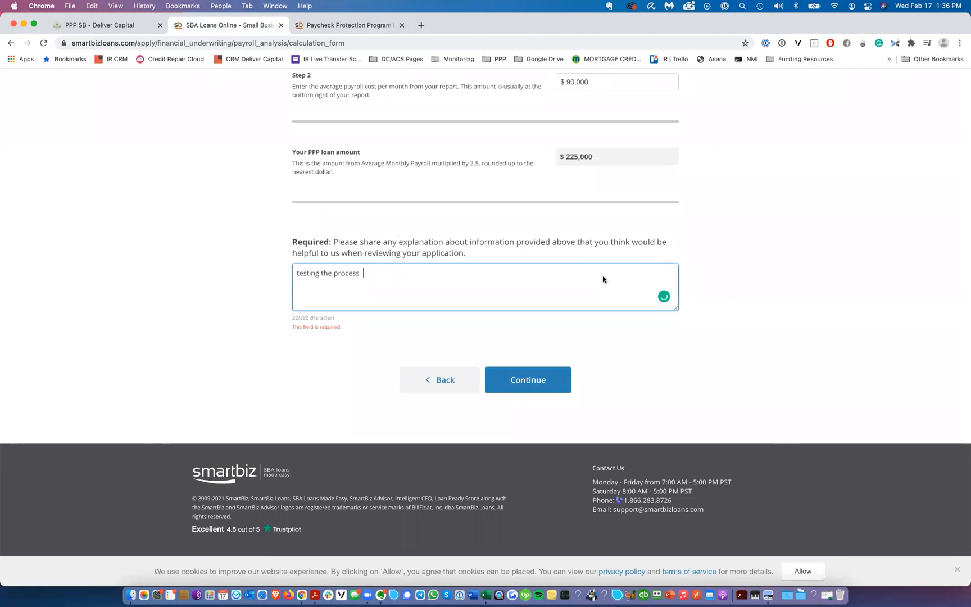
click(496, 210)
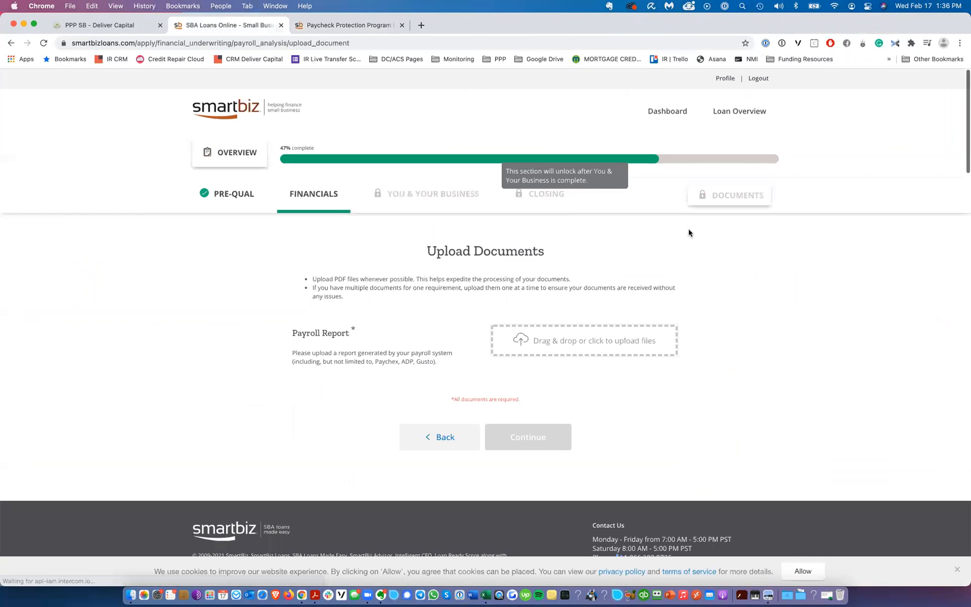
Step: Upload the payroll report file to the Payroll Report drop area and continue
click(570, 341)
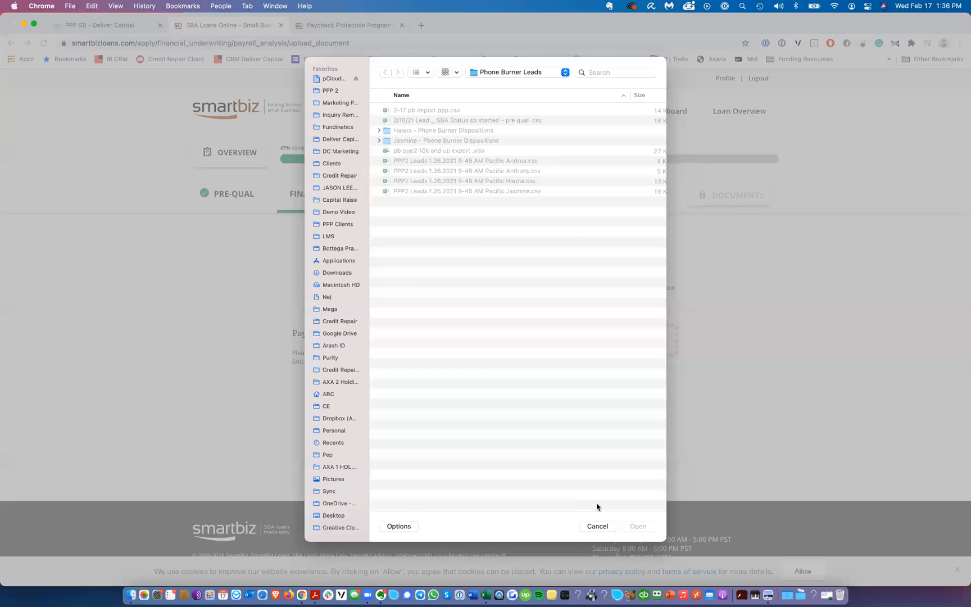
click(597, 526)
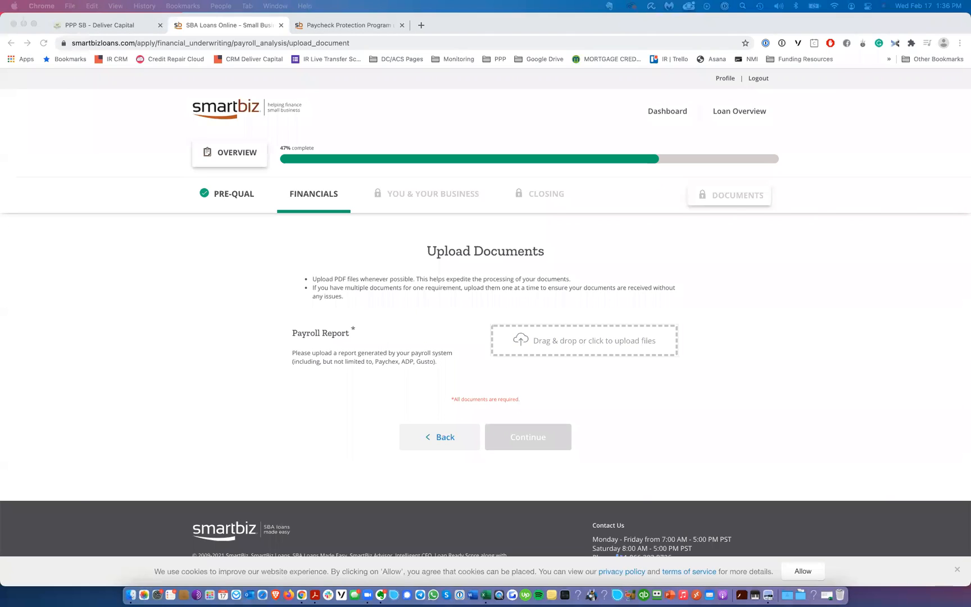
drag(262, 363, 568, 344)
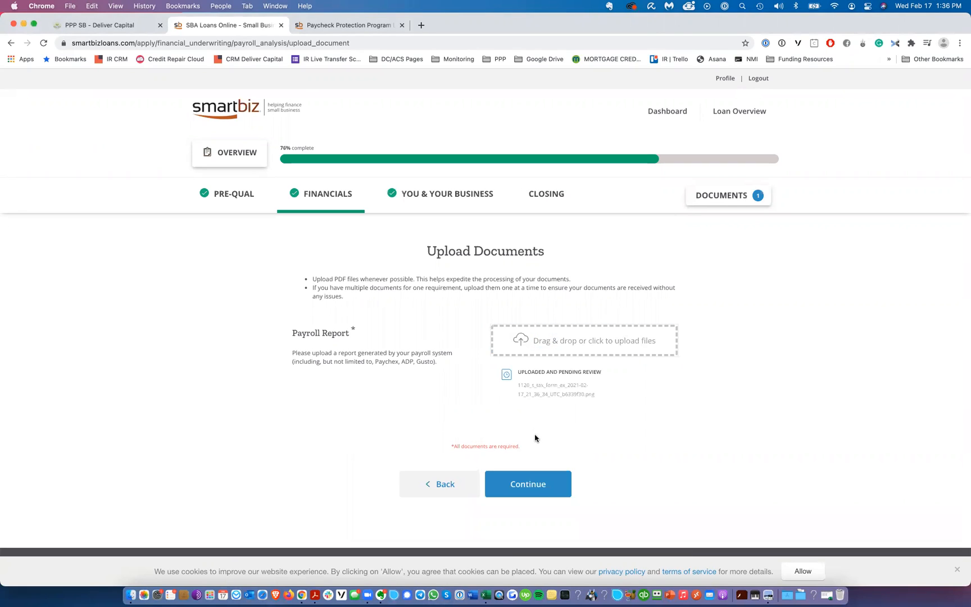
click(539, 486)
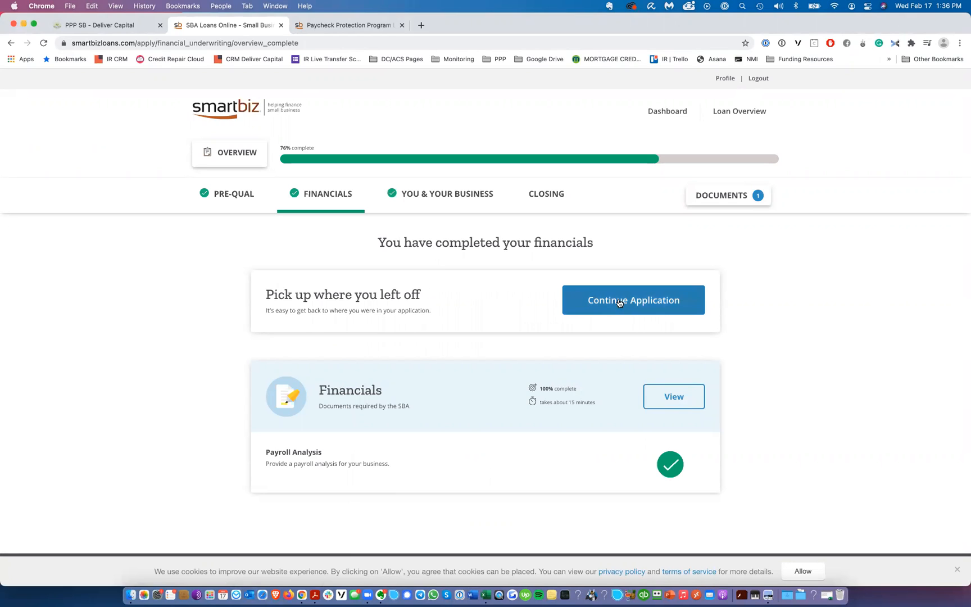
Step: Reopen the Financials payroll analysis and continue past the Business Info page
click(316, 195)
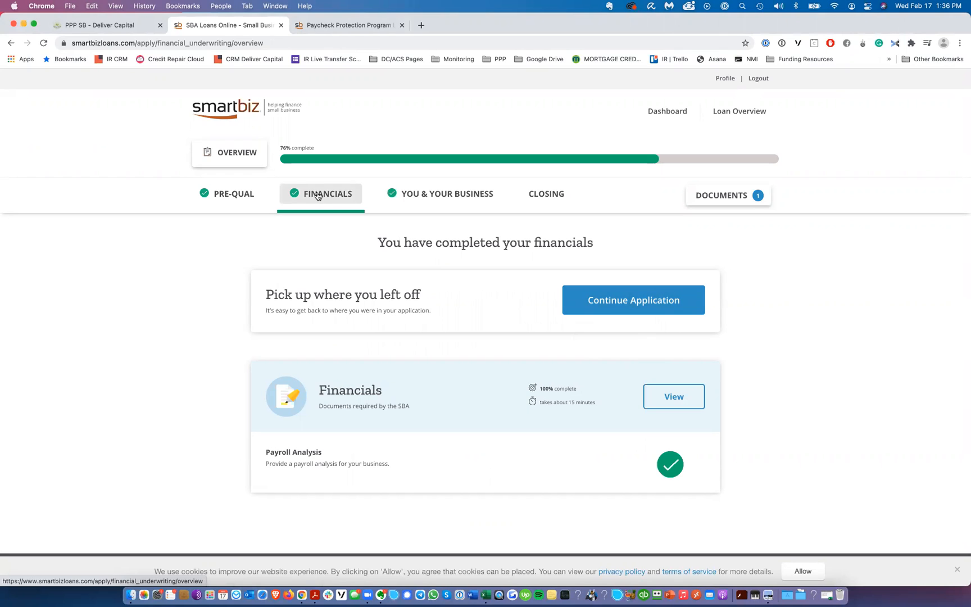
click(654, 396)
click(494, 462)
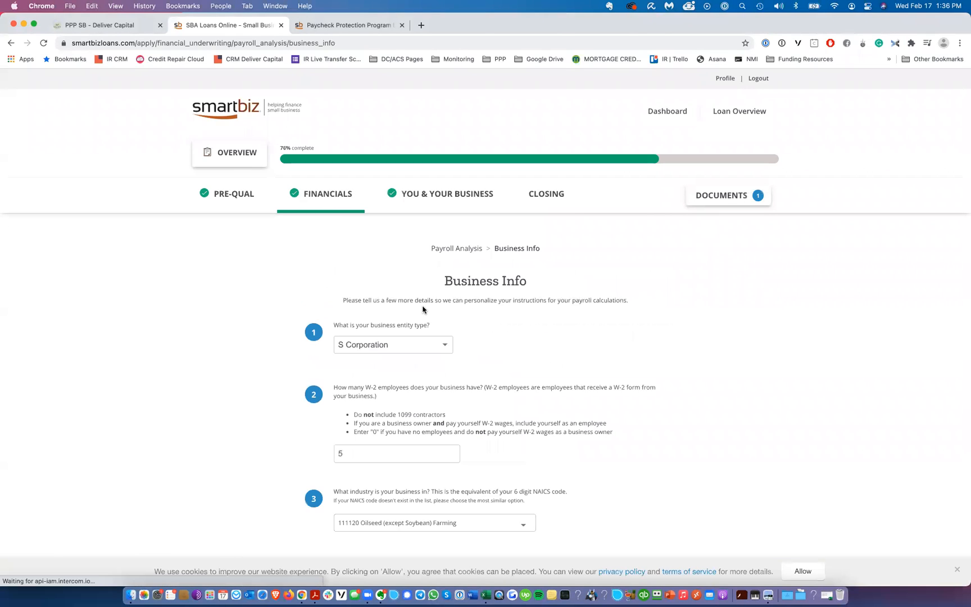
scroll(454, 365, down, 3)
click(510, 496)
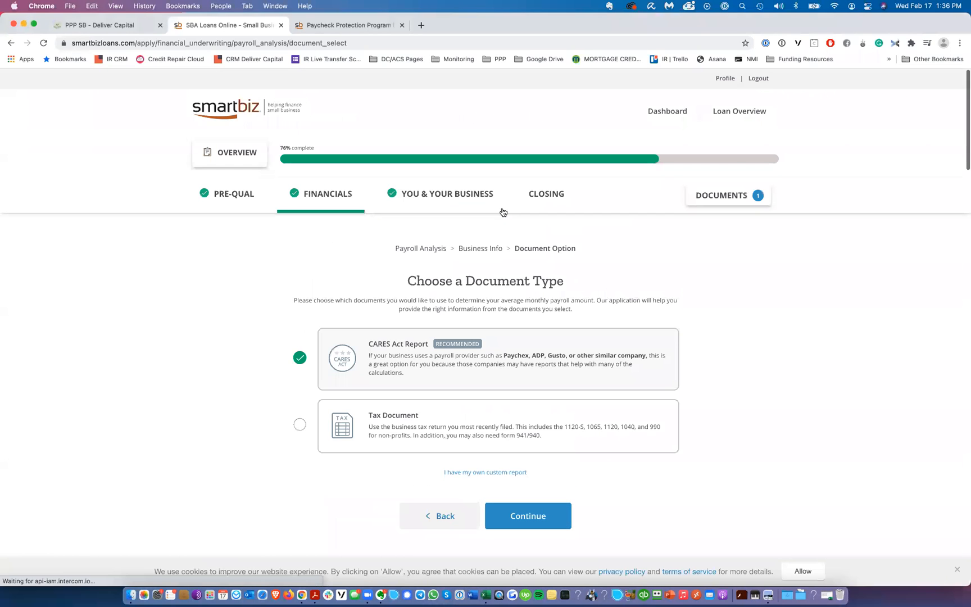
Step: Switch the document type to Tax Document, continue, and select Form 1120-S
click(448, 420)
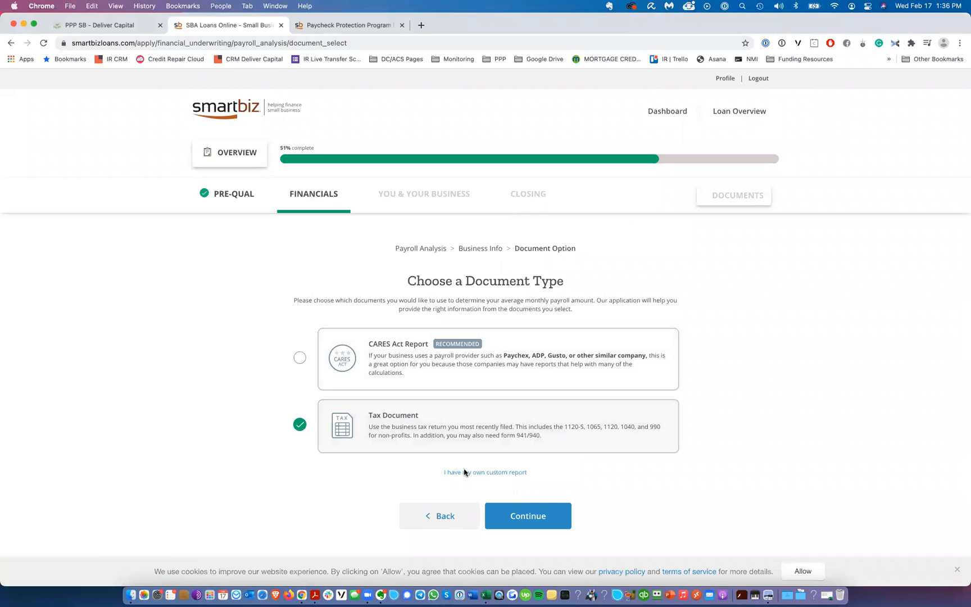
click(523, 515)
scroll(412, 263, down, 5)
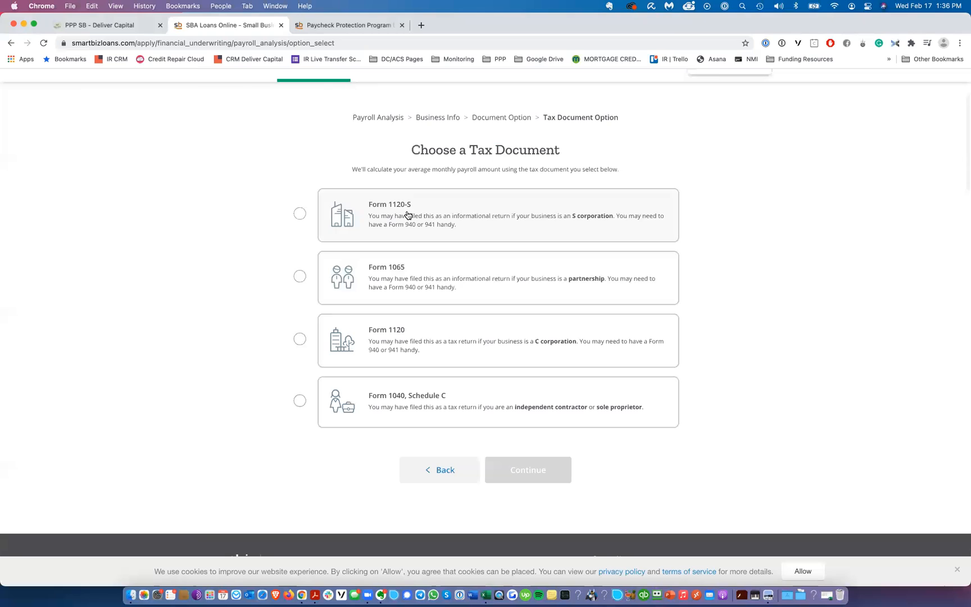
click(477, 230)
Step: Review the Form 1120-S example image and continue to the loan amount calculation page
key(ctrl+Right)
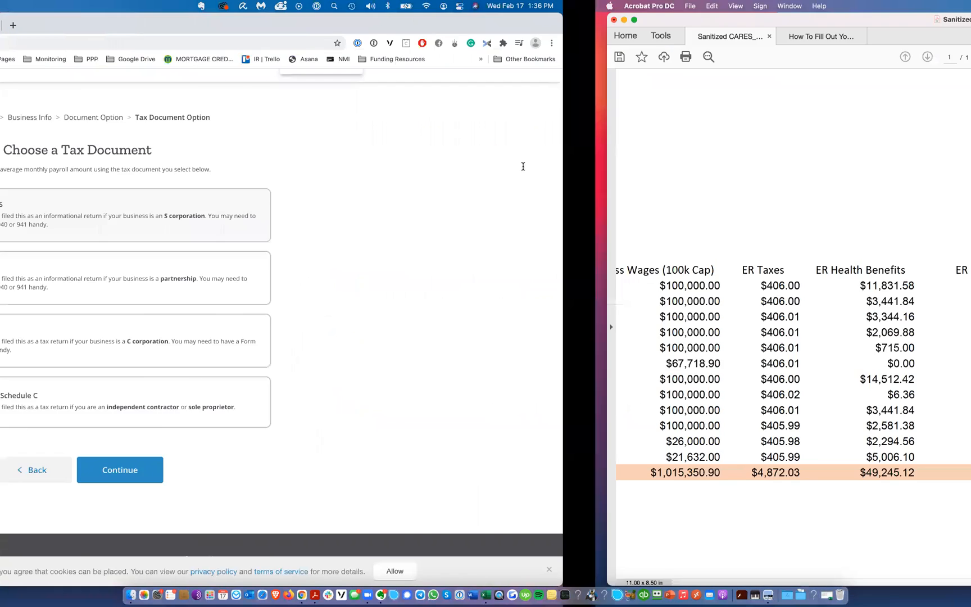
key(ctrl+Right)
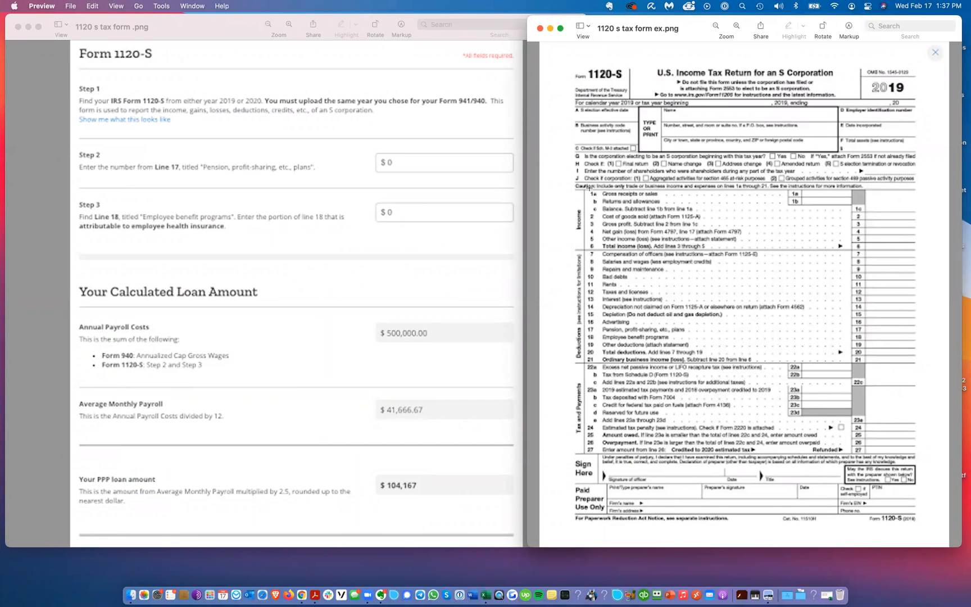
key(ctrl+Left)
key(ctrl+Left)
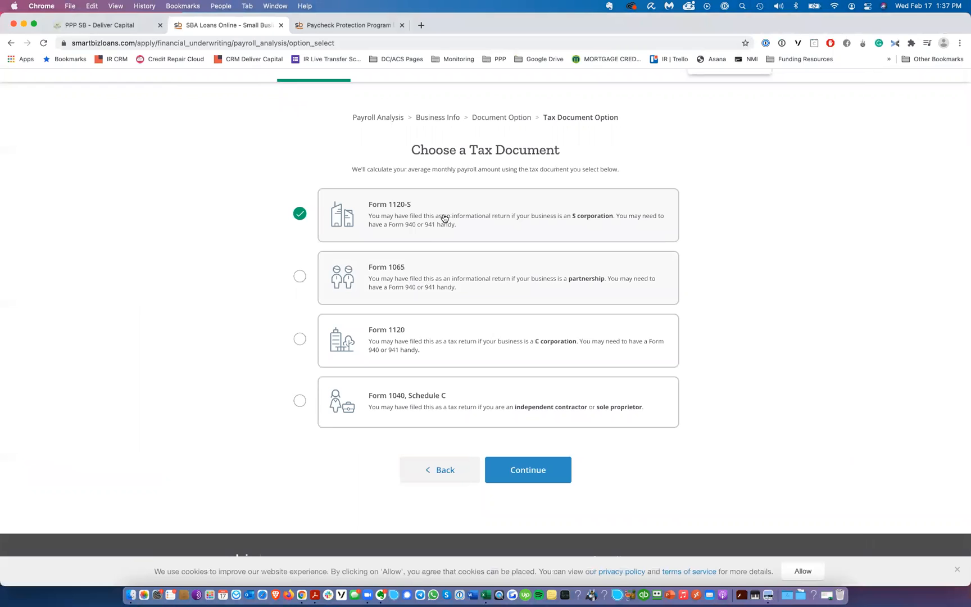
click(531, 471)
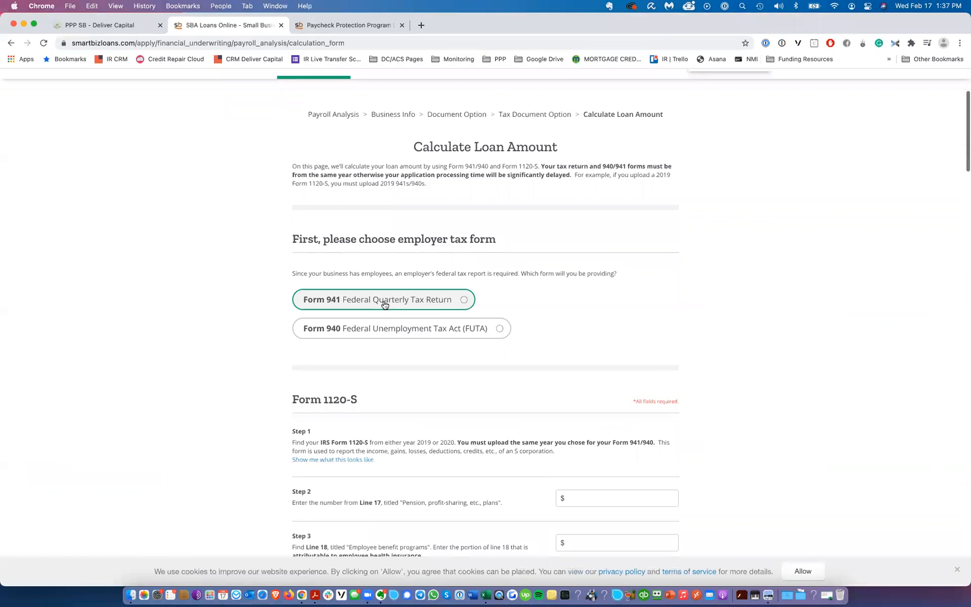
scroll(385, 305, down, 1)
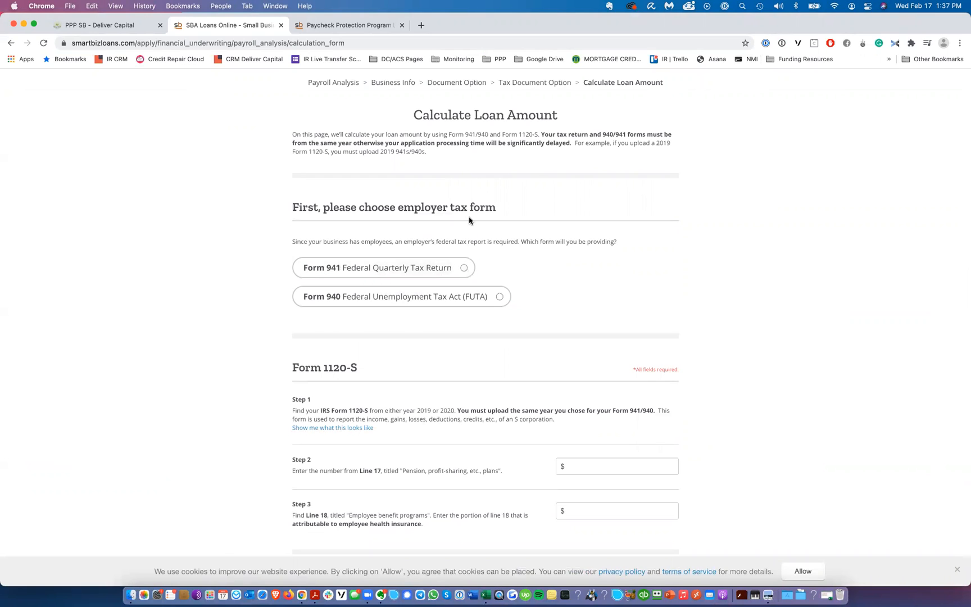
Step: Consult the walkthrough PDF's section on adding 940 payroll tax forms
key(ctrl+Right)
click(243, 36)
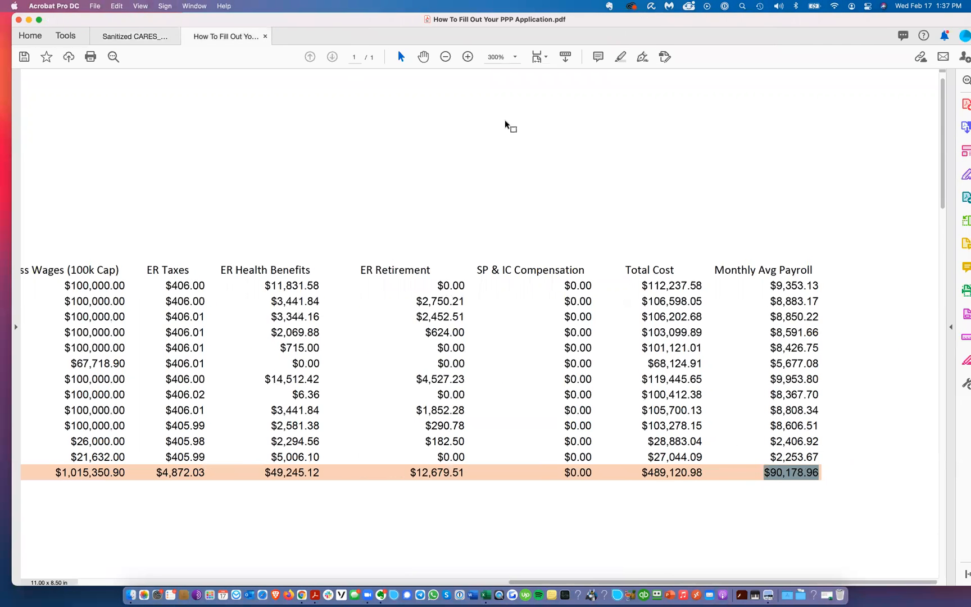
scroll(464, 198, down, 3)
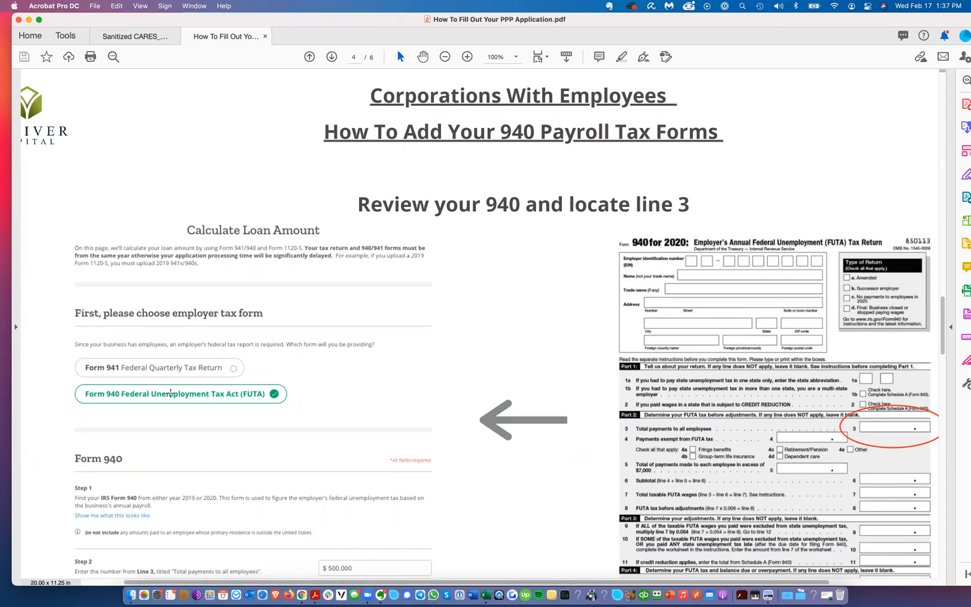
Step: Choose Form 940 as the employer tax form and enter 500,000 as the Line 3 total payments
key(ctrl+Right)
click(365, 296)
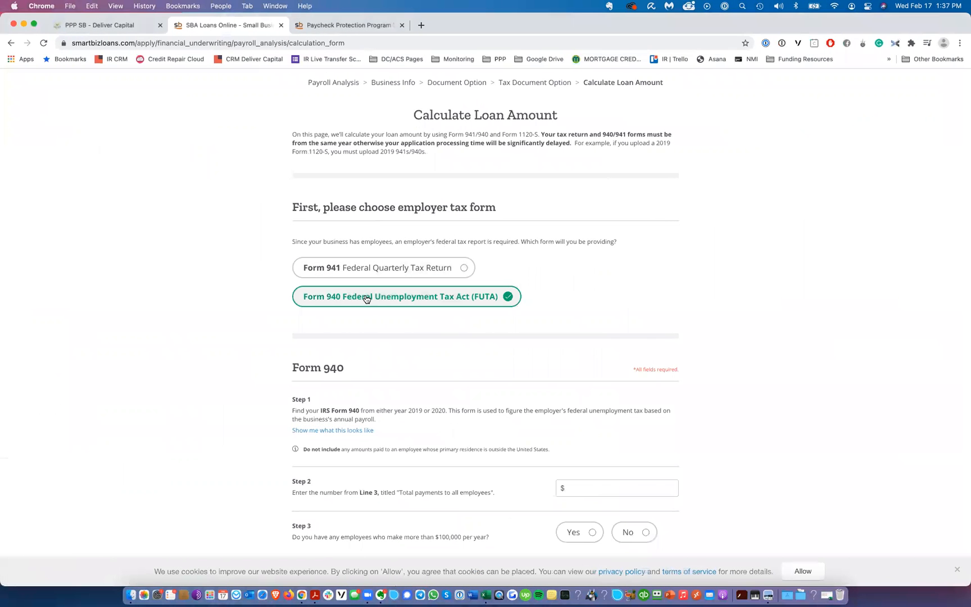
scroll(506, 290, down, 3)
click(621, 308)
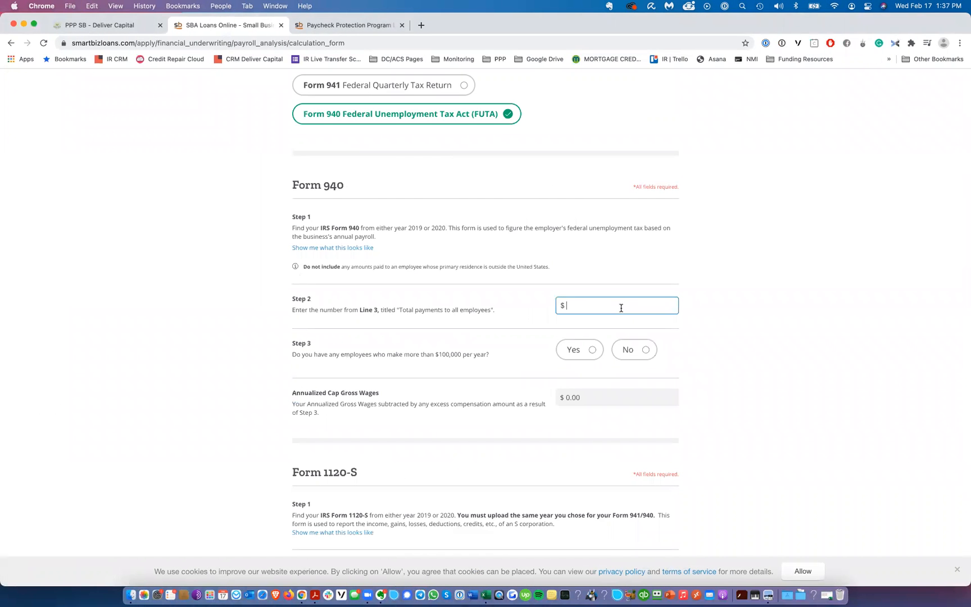
text(500,000)
Step: Answer Yes to having employees earning over $100,000 and enter 2 such employees
click(588, 351)
scroll(506, 308, down, 3)
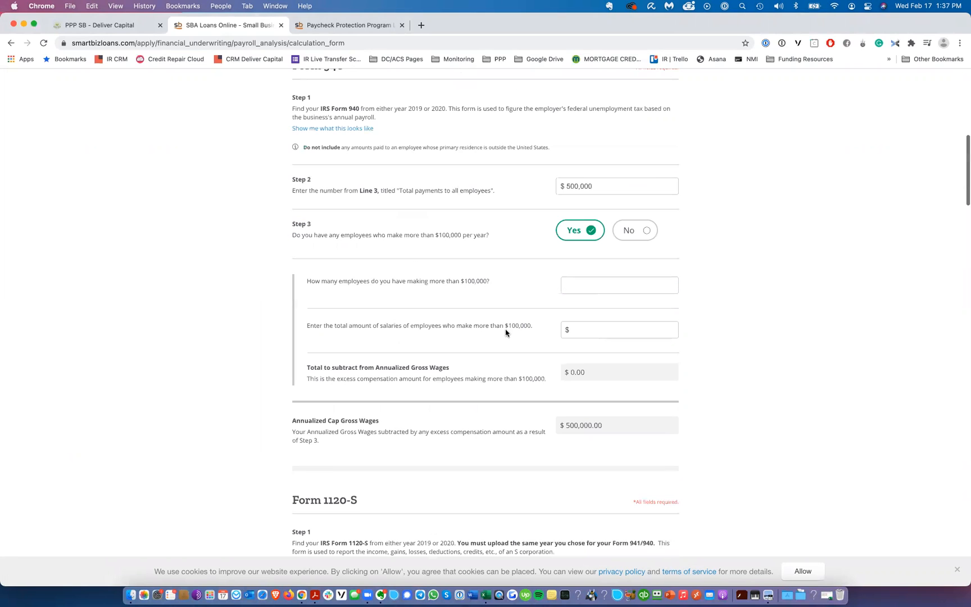
click(611, 285)
text(21)
key(Tab)
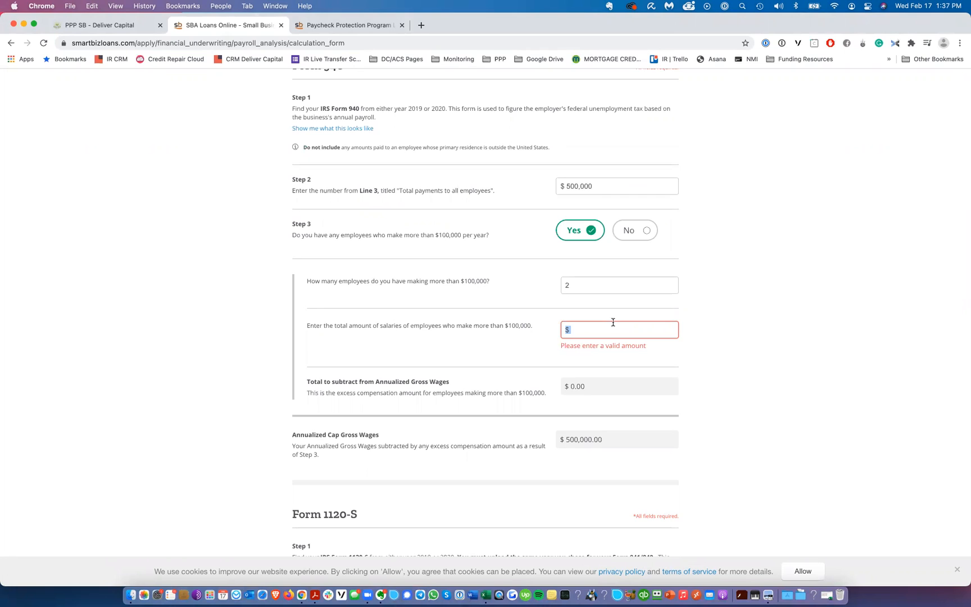
Step: Enter $120,000 as the total salaries of employees earning over $100,000
text(1,200)
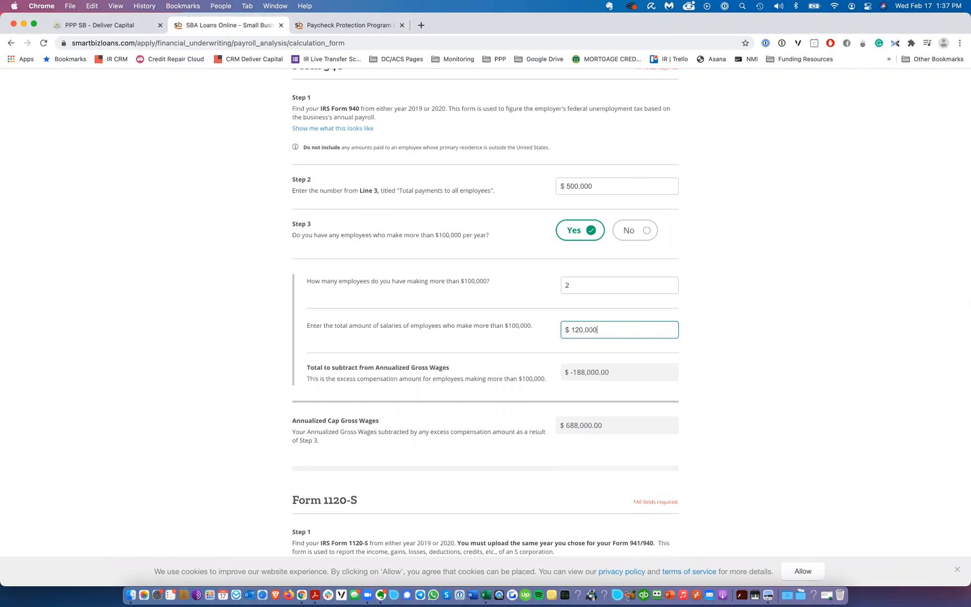
key(Tab)
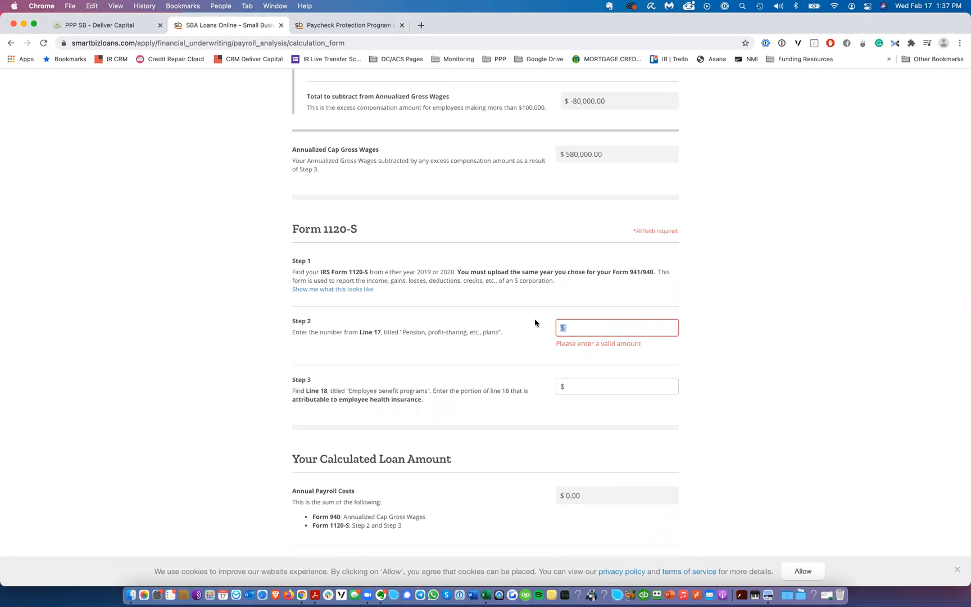
scroll(535, 323, up, 4)
click(625, 270)
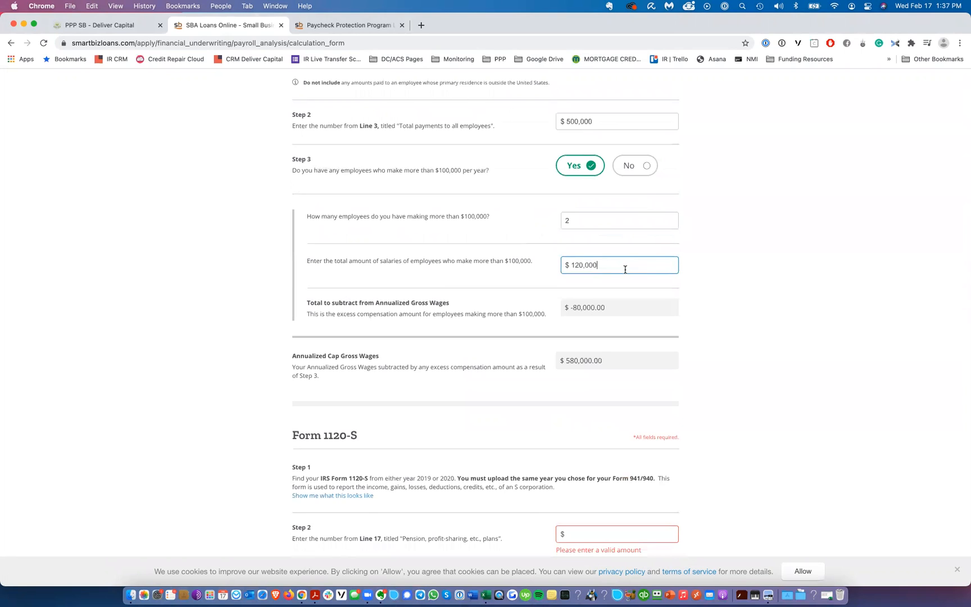
click(596, 309)
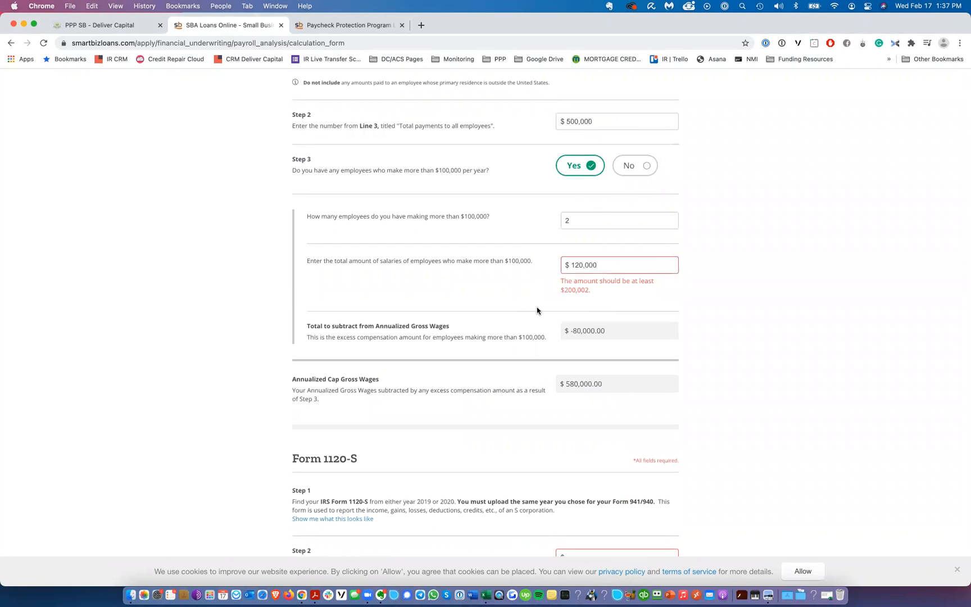
Step: Change the total salaries of employees earning over $100,000 to $220,000
triple_click(616, 267)
text(220,00)
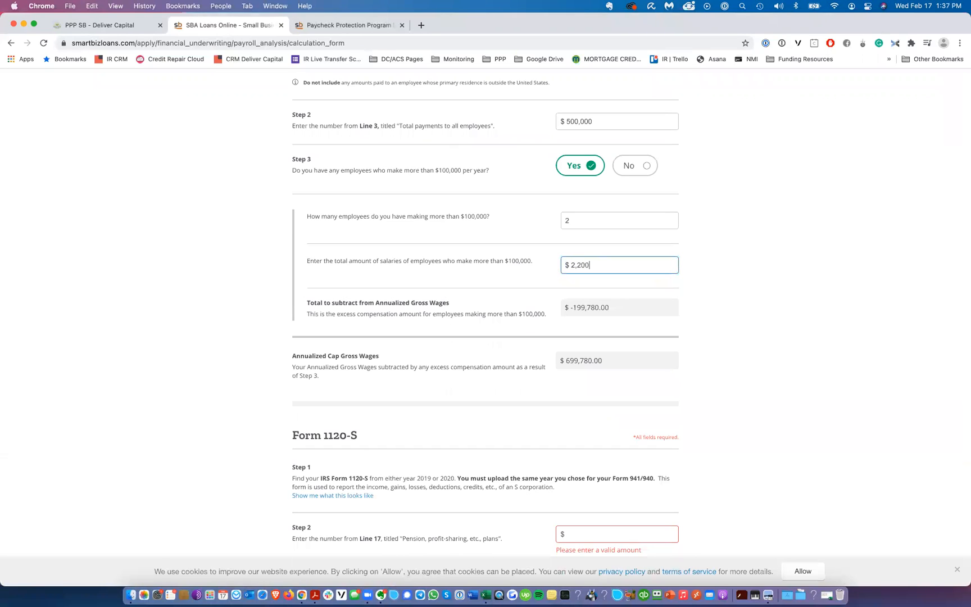
text(0)
key(Tab)
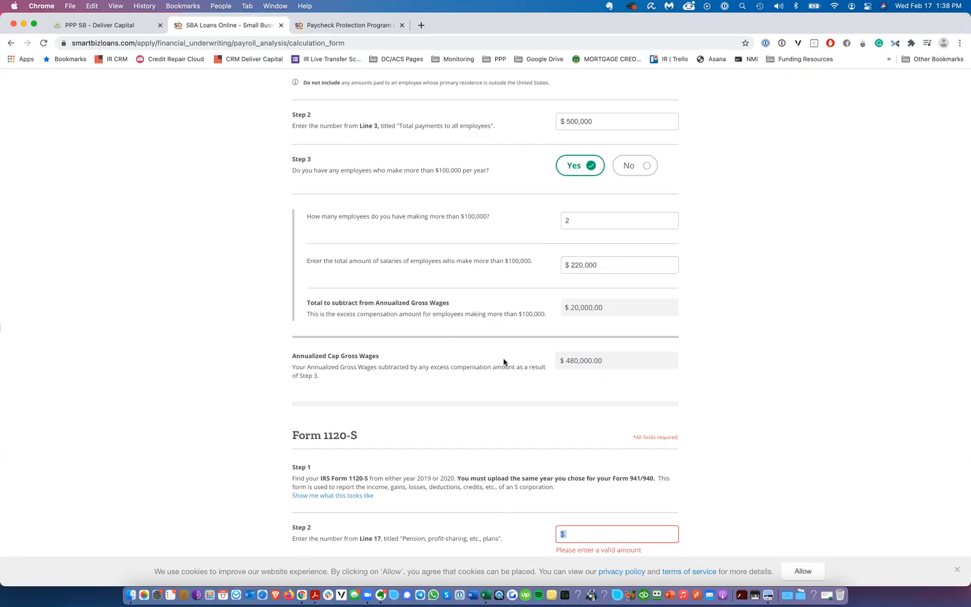
Step: Answer No to having employees who make more than $100,000 per year
scroll(503, 360, down, 5)
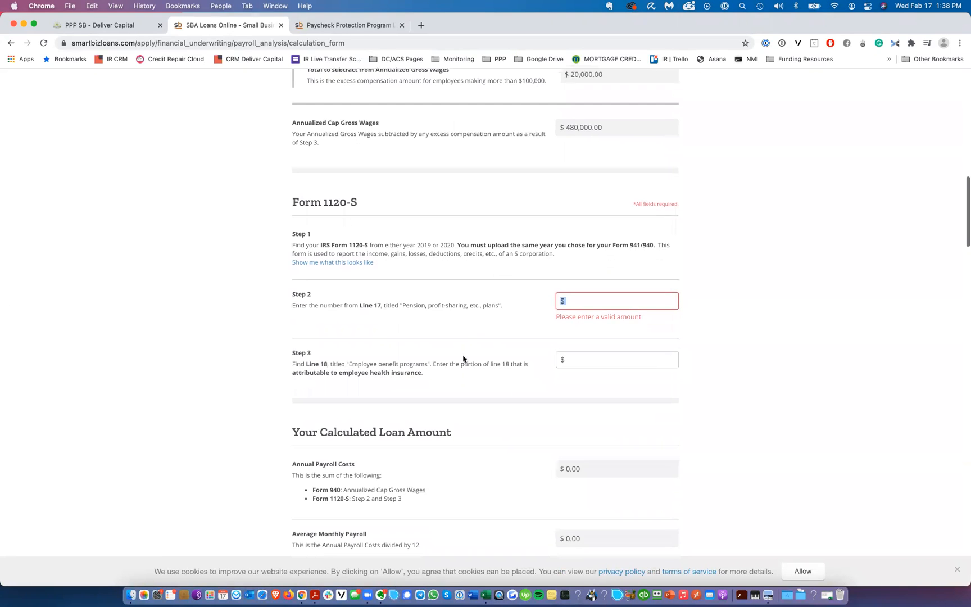
scroll(463, 359, up, 5)
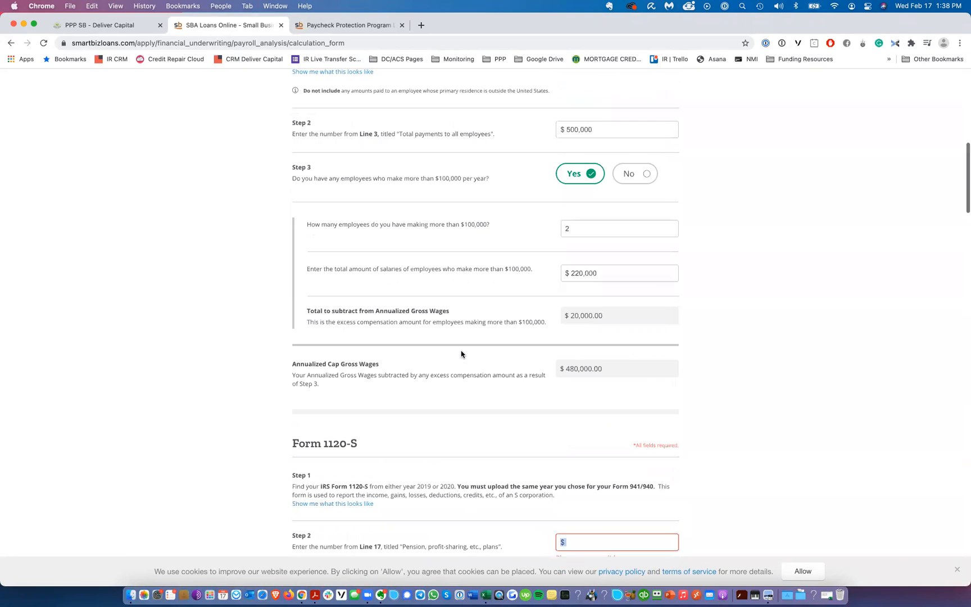
click(655, 177)
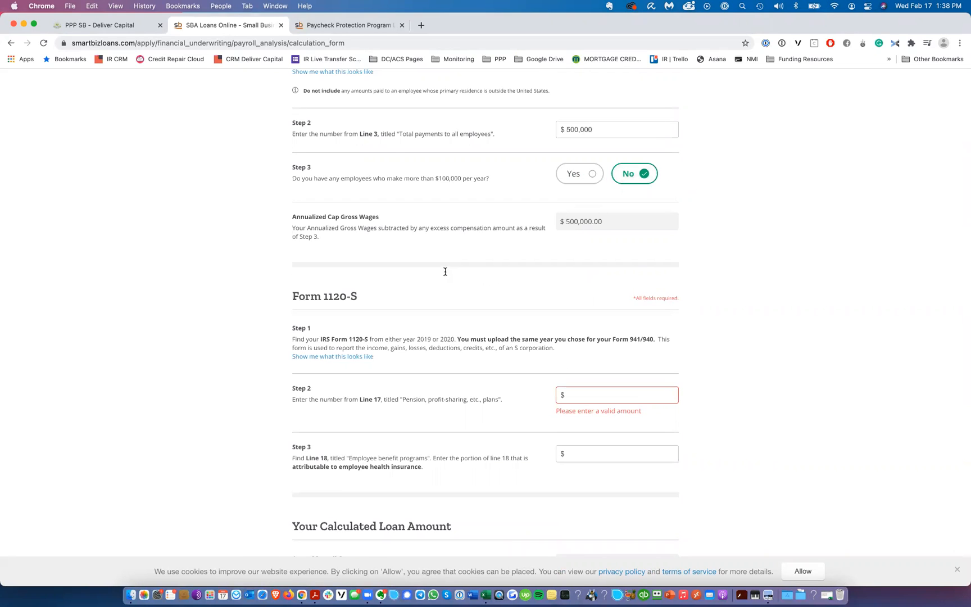
Step: Open the sample Form 1120-S image, examine its deduction lines, and close it
scroll(446, 272, down, 3)
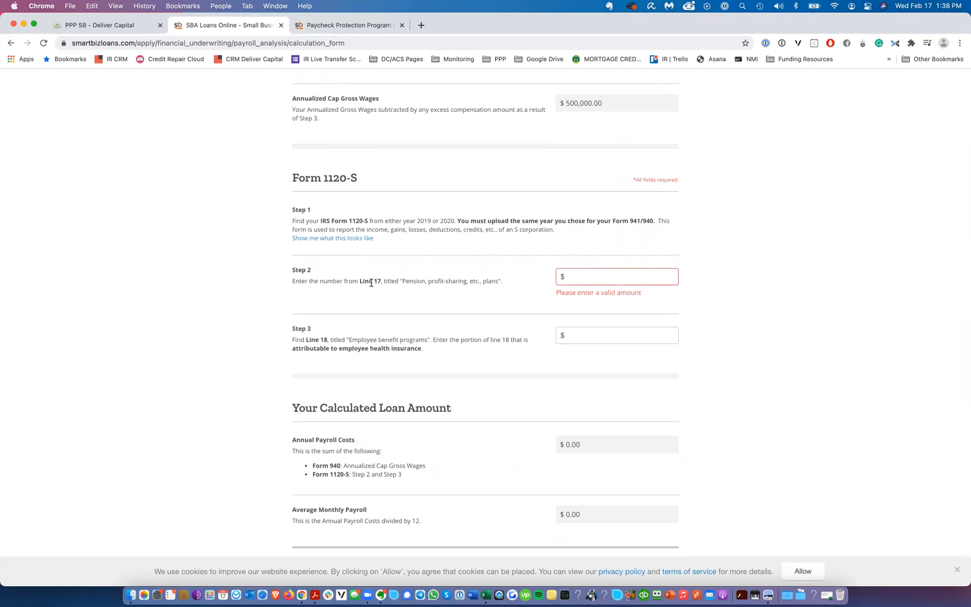
click(334, 238)
scroll(246, 331, down, 5)
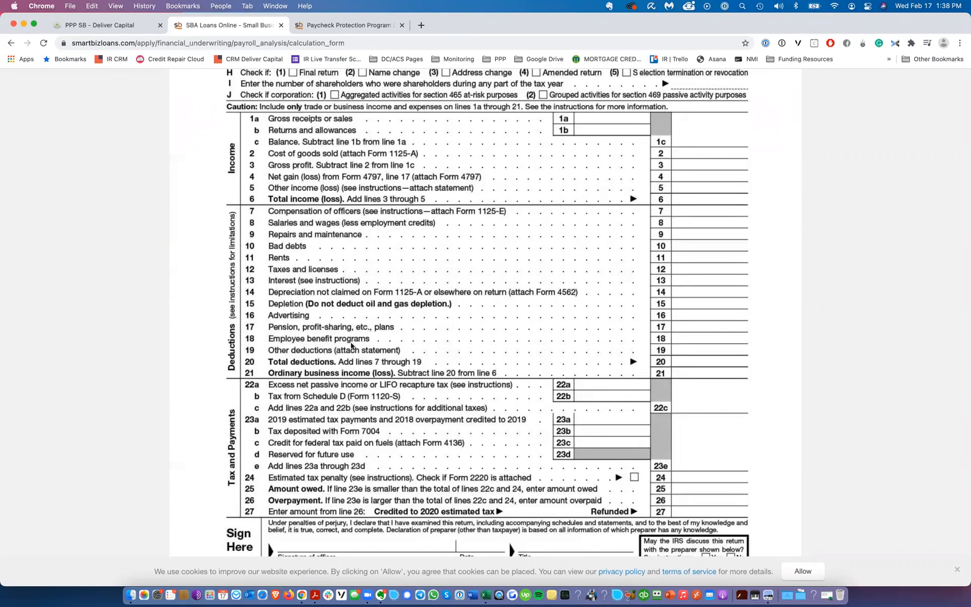
scroll(666, 198, up, 5)
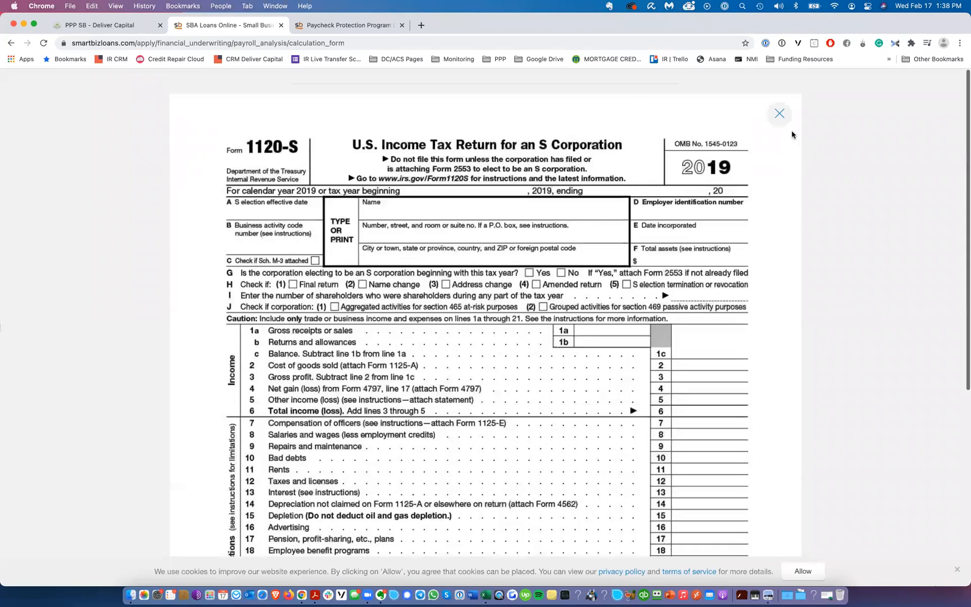
click(777, 114)
Step: Enter 0 for Form 1120-S Line 17 pension plans and 0 for Line 18 employee health insurance
click(605, 276)
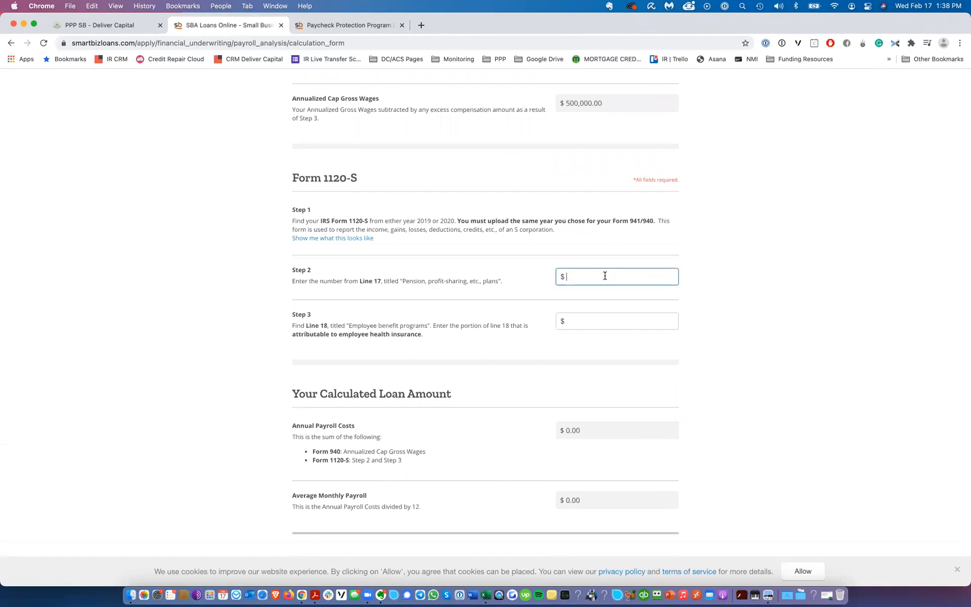
text(0)
key(Tab)
text(0)
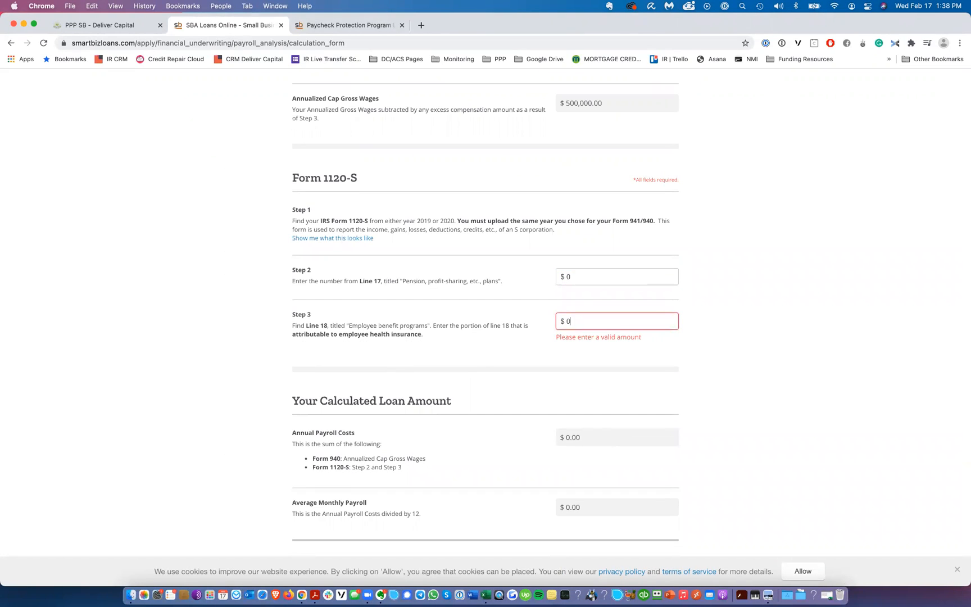
Step: Continue from the calculated loan amount to the document upload page
scroll(582, 141, down, 5)
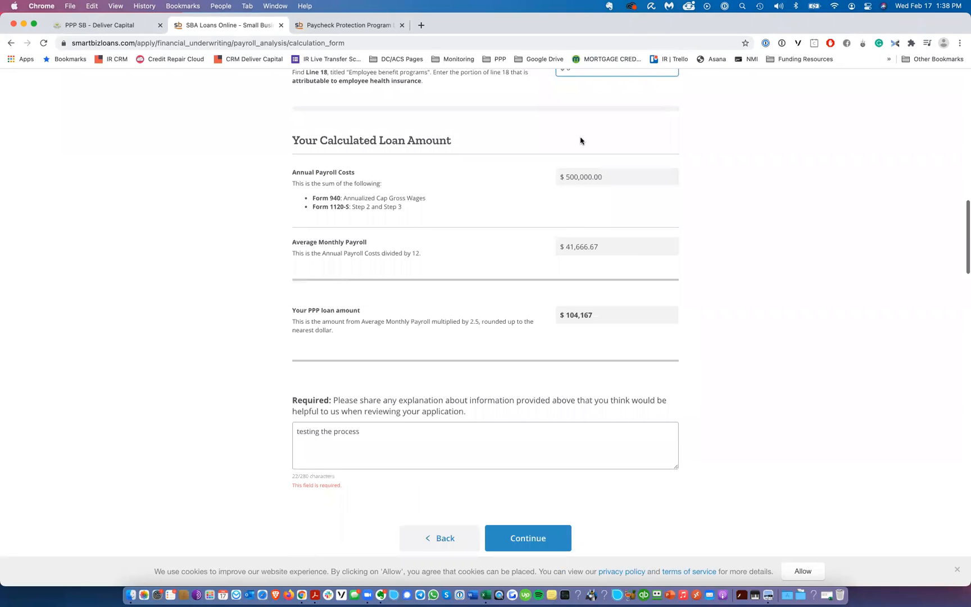
click(528, 539)
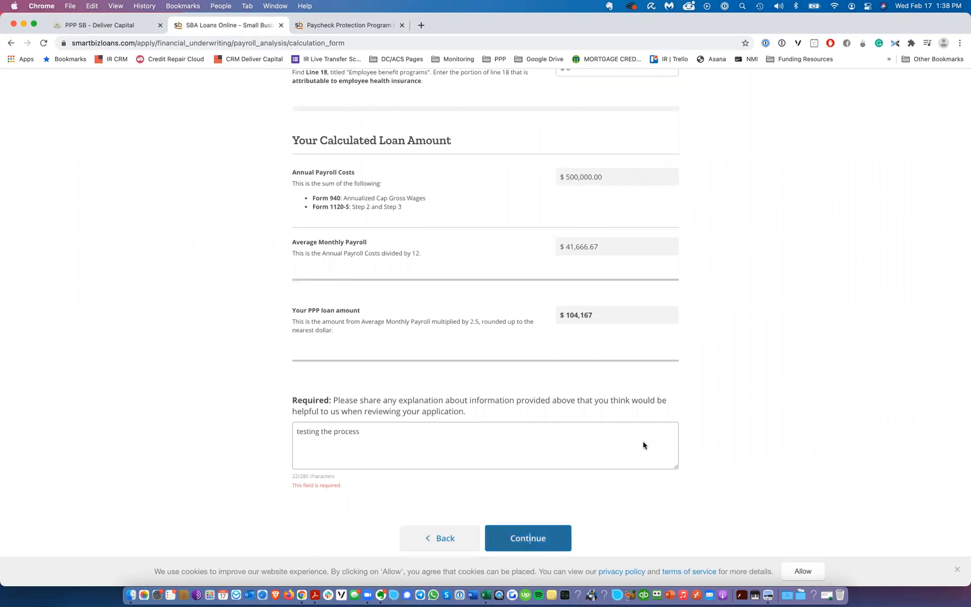
click(510, 218)
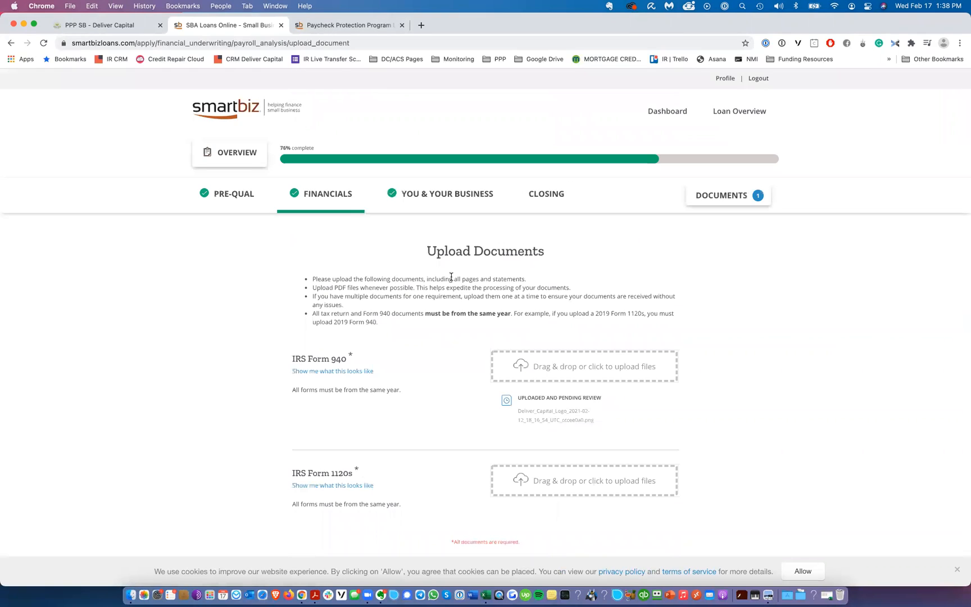
Step: Review the required Form 940 and 1120s uploads, then return to the loan calculation form
scroll(568, 431, down, 2)
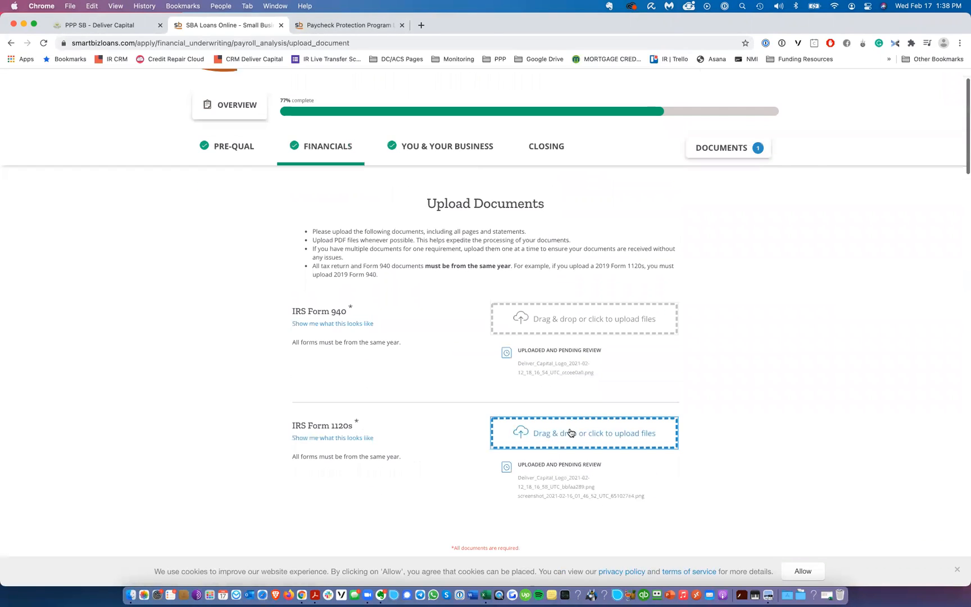
scroll(565, 427, down, 2)
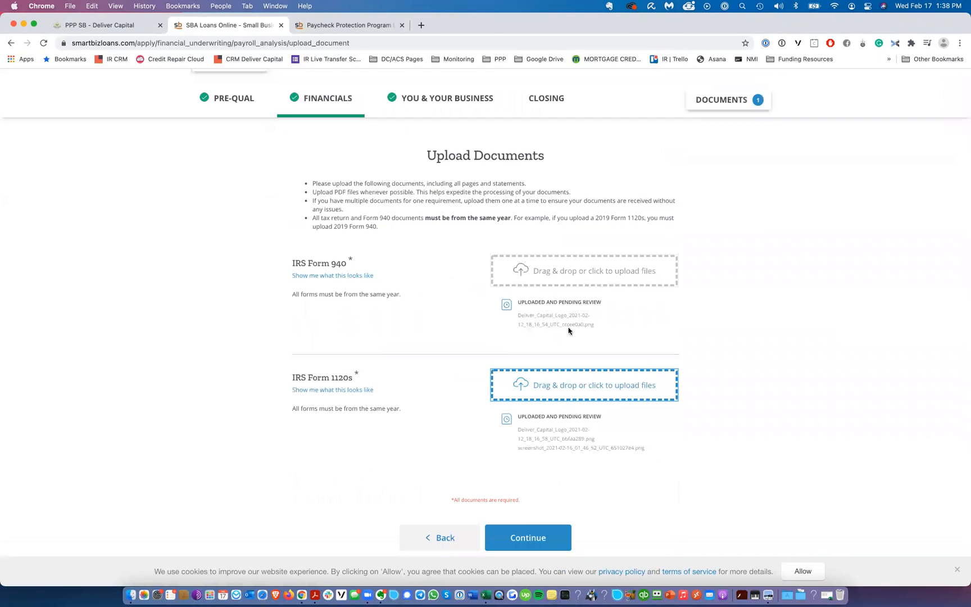
scroll(447, 315, down, 3)
scroll(438, 333, up, 4)
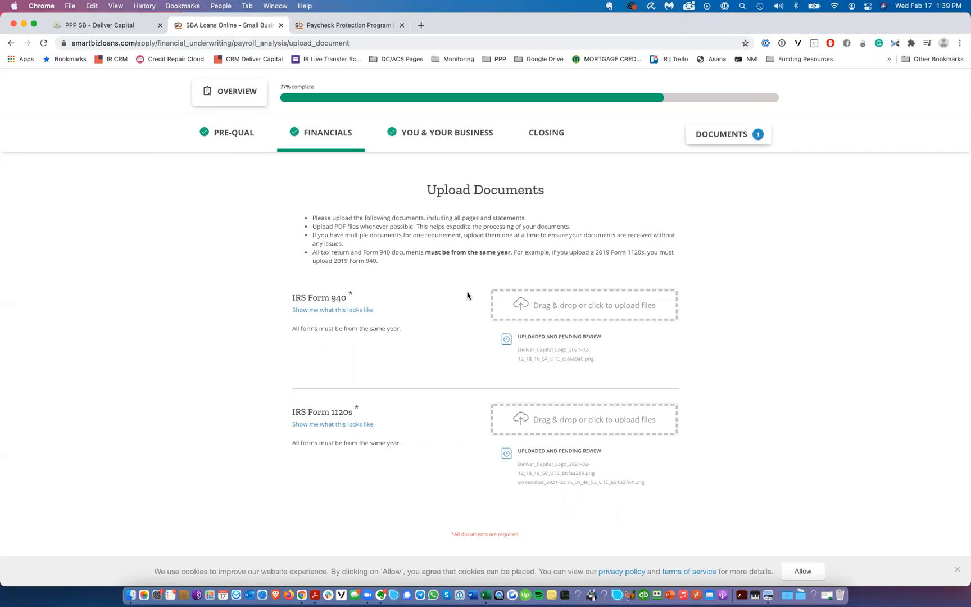
scroll(438, 365, down, 3)
click(432, 404)
Step: Set the Form 940 Line 3 total payments to 600,000 and review the recalculated PPP loan amount
scroll(426, 320, down, 5)
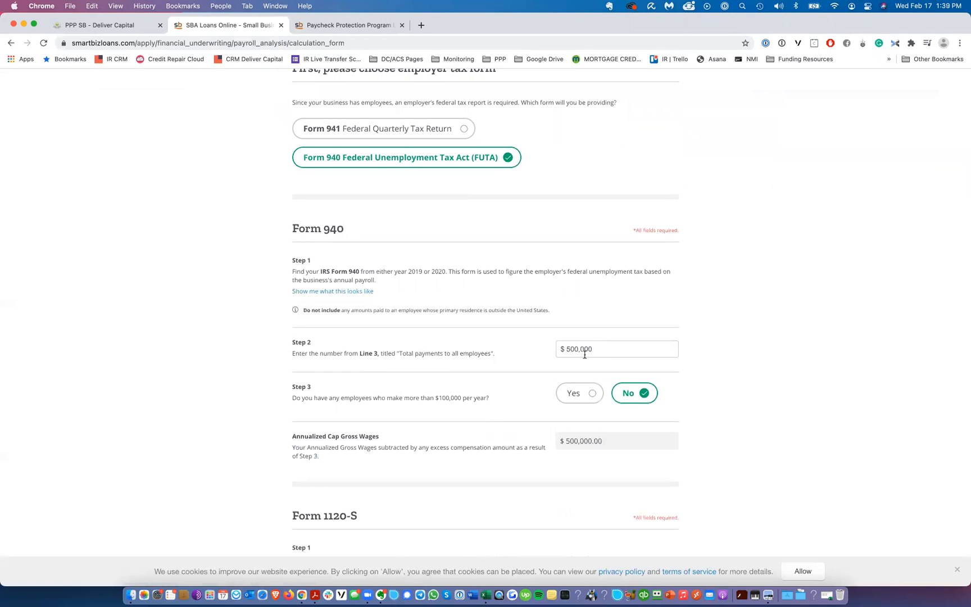
click(566, 348)
key(super+a)
text(600,000)
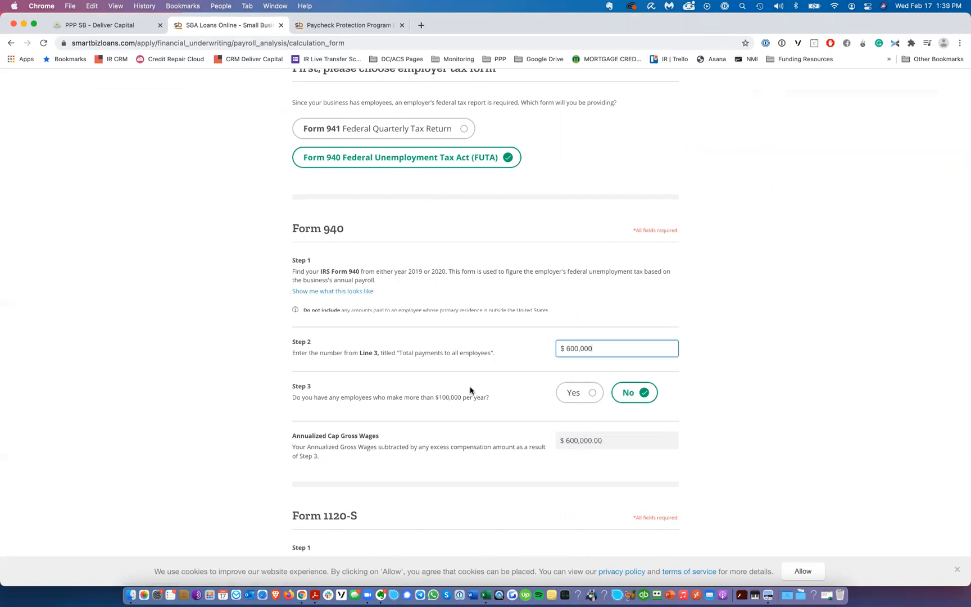
scroll(477, 382, down, 5)
scroll(534, 349, down, 5)
drag(599, 386, 558, 387)
click(617, 388)
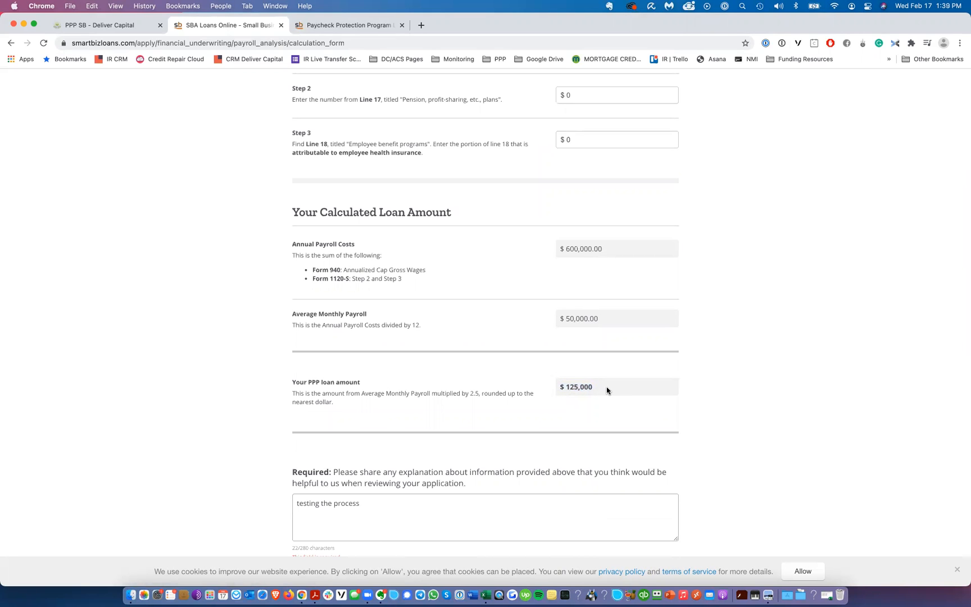
Step: Switch the employer tax form to Form 941 Federal Quarterly Tax Return
scroll(503, 347, up, 5)
scroll(507, 368, up, 10)
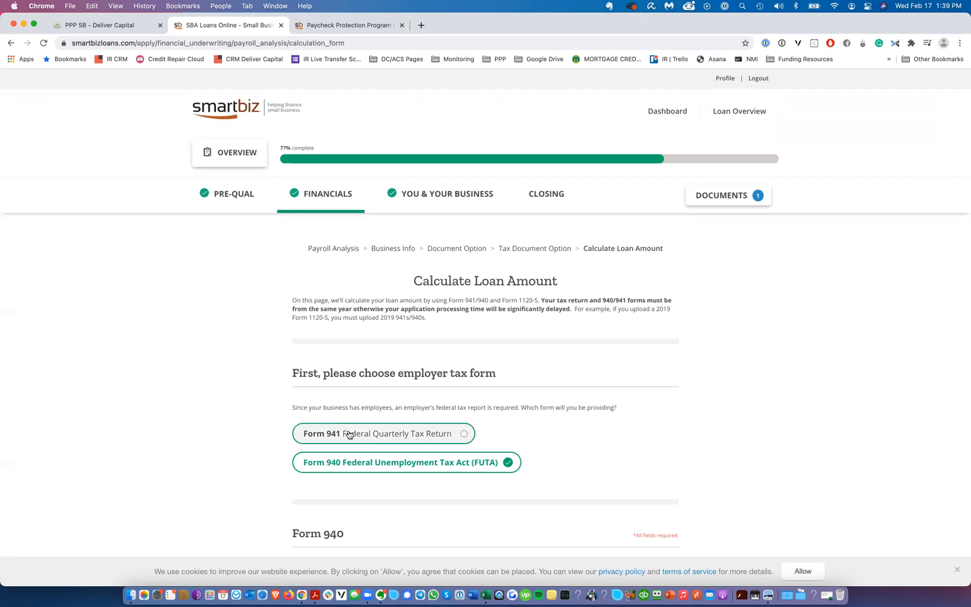
click(402, 434)
scroll(459, 270, down, 5)
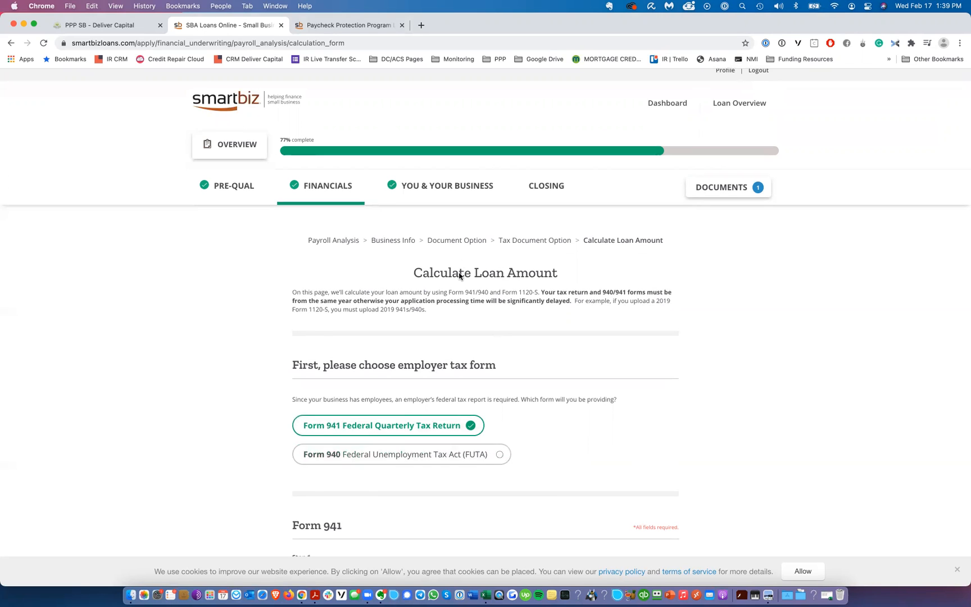
Step: Open the sample Form 941 image to locate Line 5c
scroll(458, 274, down, 4)
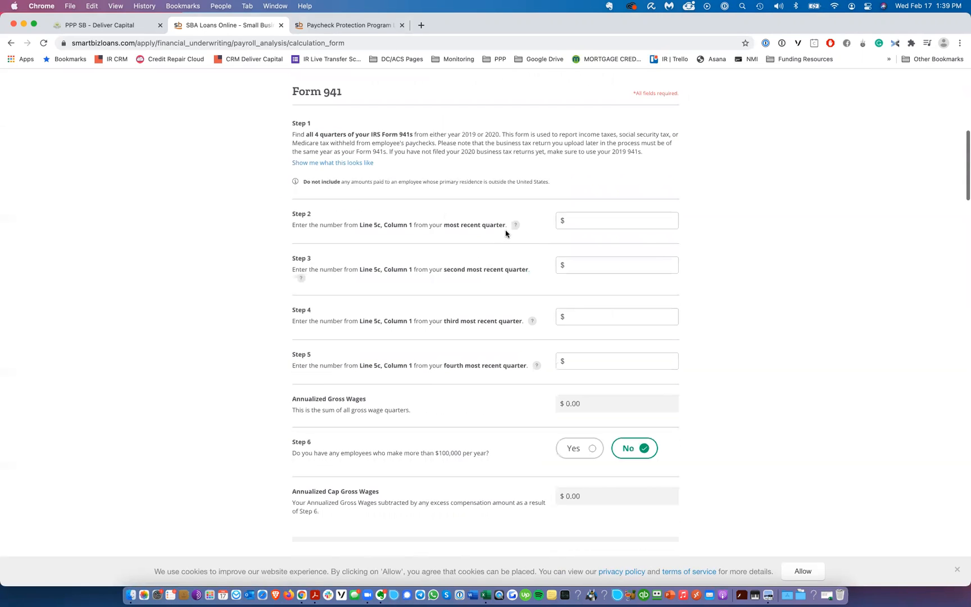
click(345, 163)
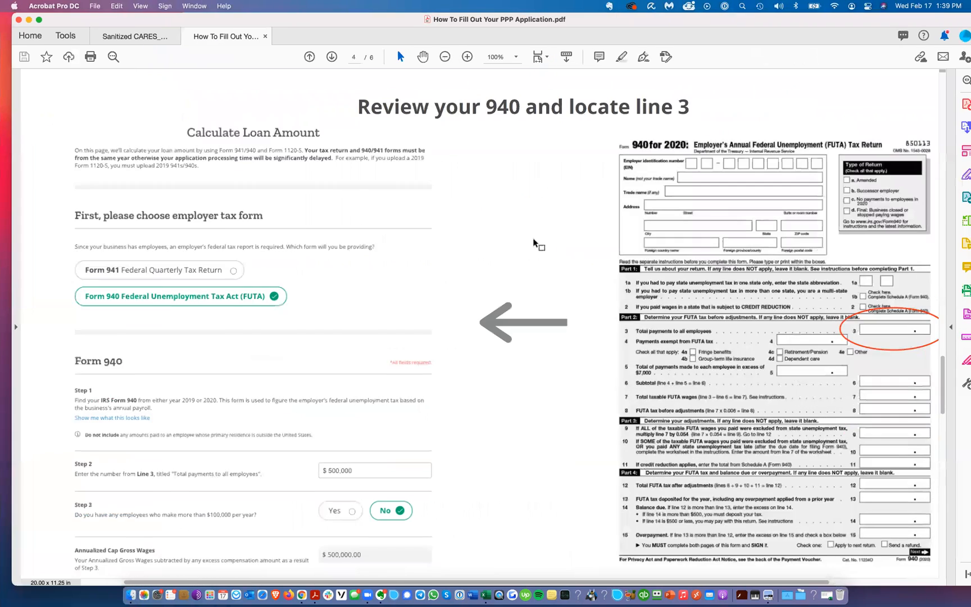
scroll(534, 244, down, 5)
scroll(523, 245, up, 3)
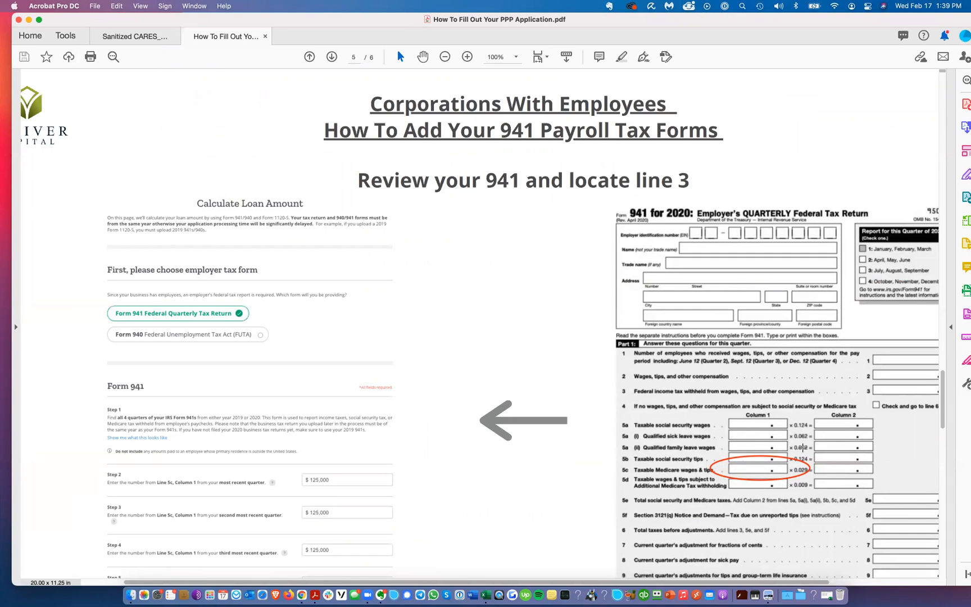
Step: Consult the walkthrough PDF's section on adding 941 payroll tax forms
scroll(338, 415, down, 2)
scroll(341, 412, down, 10)
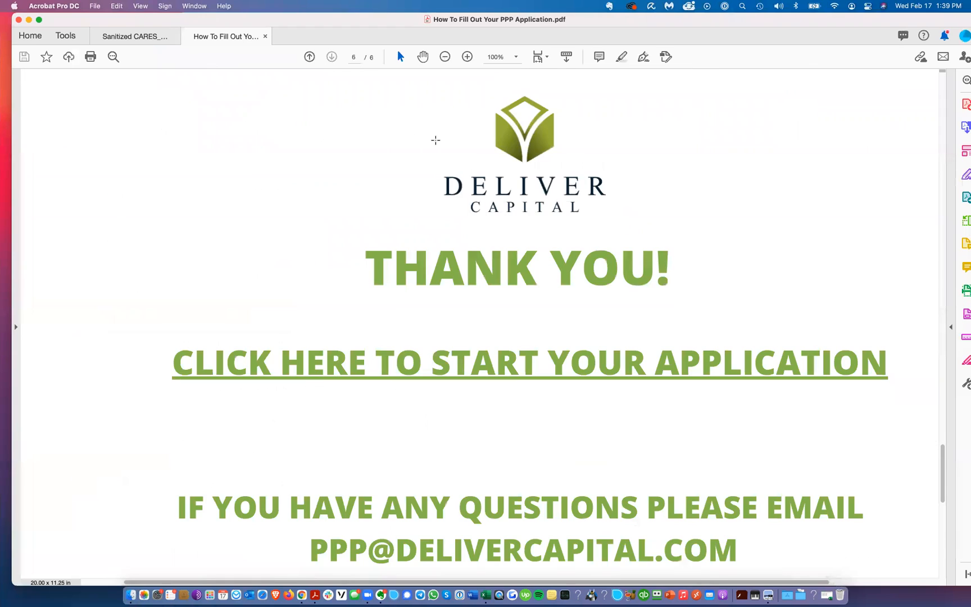
key(ctrl+Left)
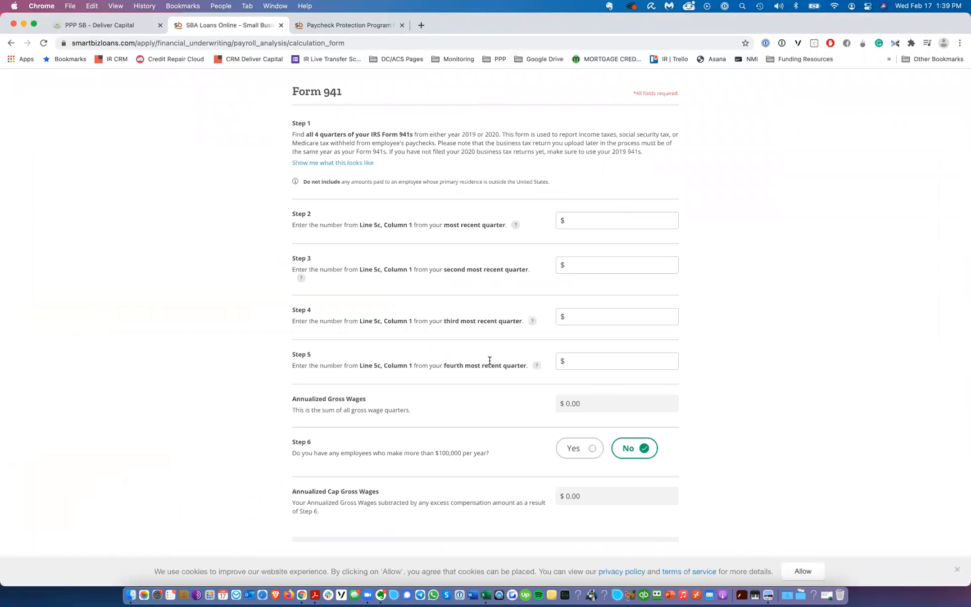
Step: Close the sample image and enter 125,000 as the most recent quarter's Line 5c amount
click(779, 113)
click(601, 225)
text(1)
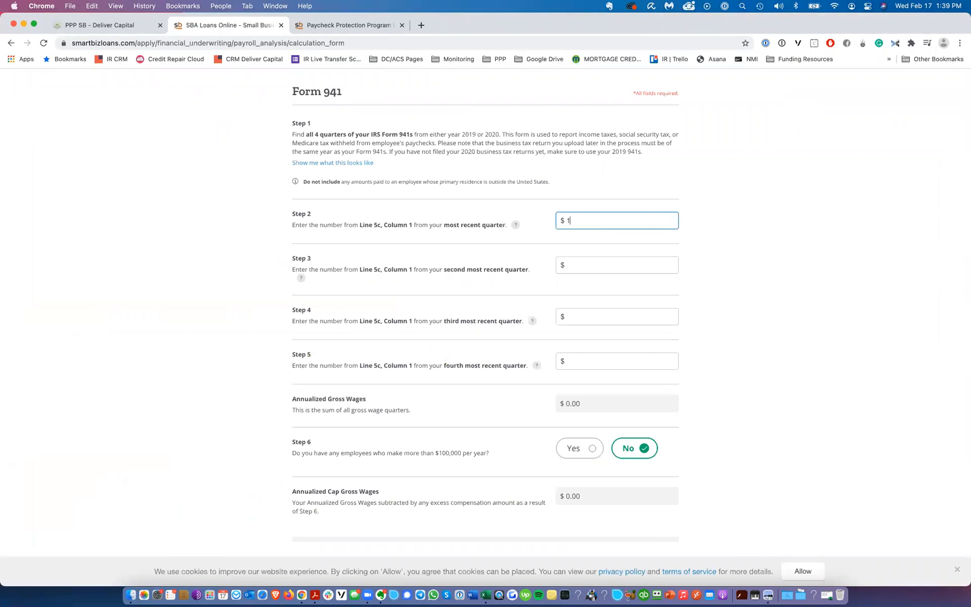
text(25,000)
Step: Copy the 125,000 amount into the second, third and fourth most recent quarters
key(super+a)
key(super+c)
key(Tab)
key(super+v)
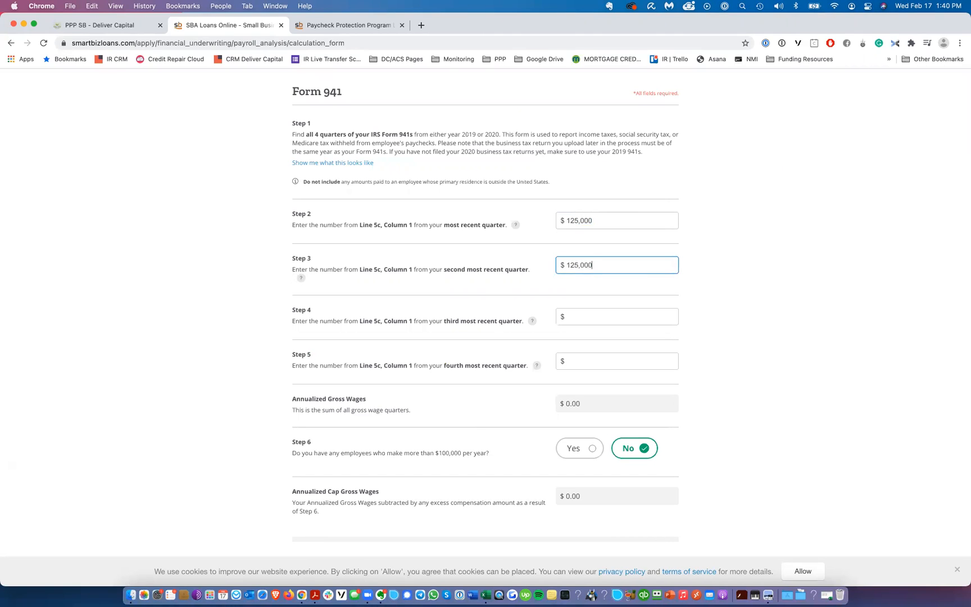
key(Tab)
key(super+v)
key(Tab)
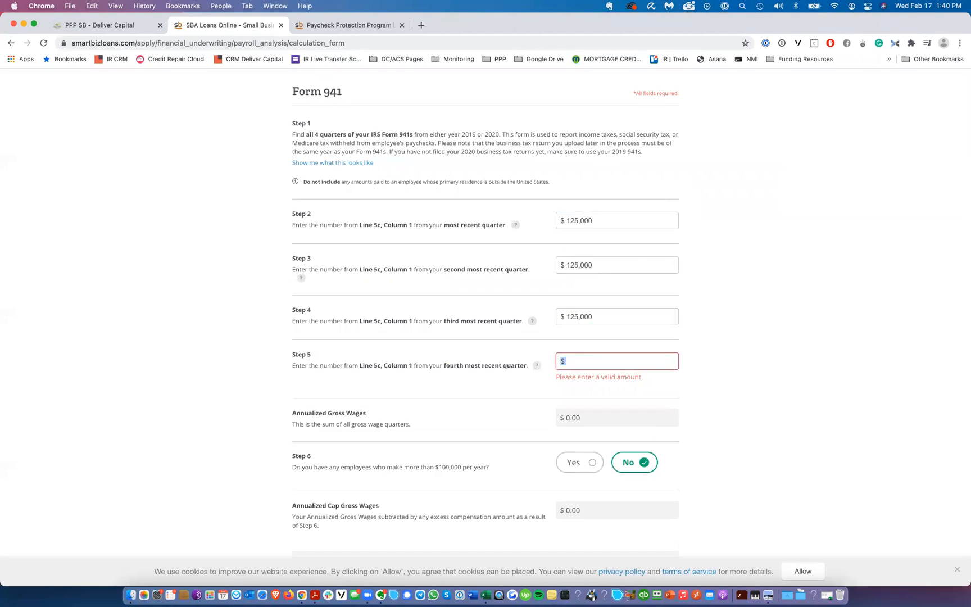
key(super+v)
Step: Continue from the Form 941 calculation to the document upload page
scroll(455, 283, down, 5)
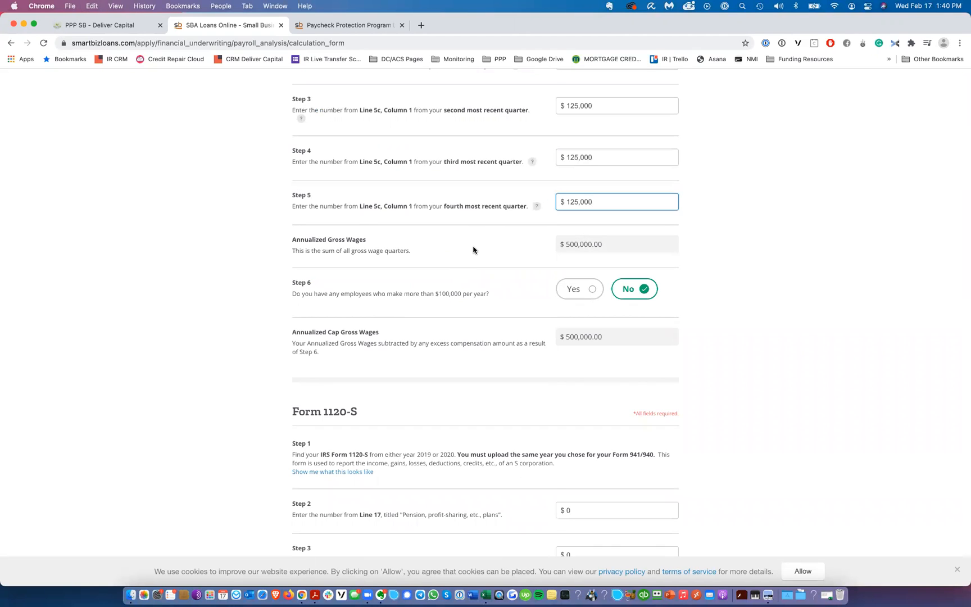
scroll(472, 256, down, 4)
scroll(444, 209, down, 3)
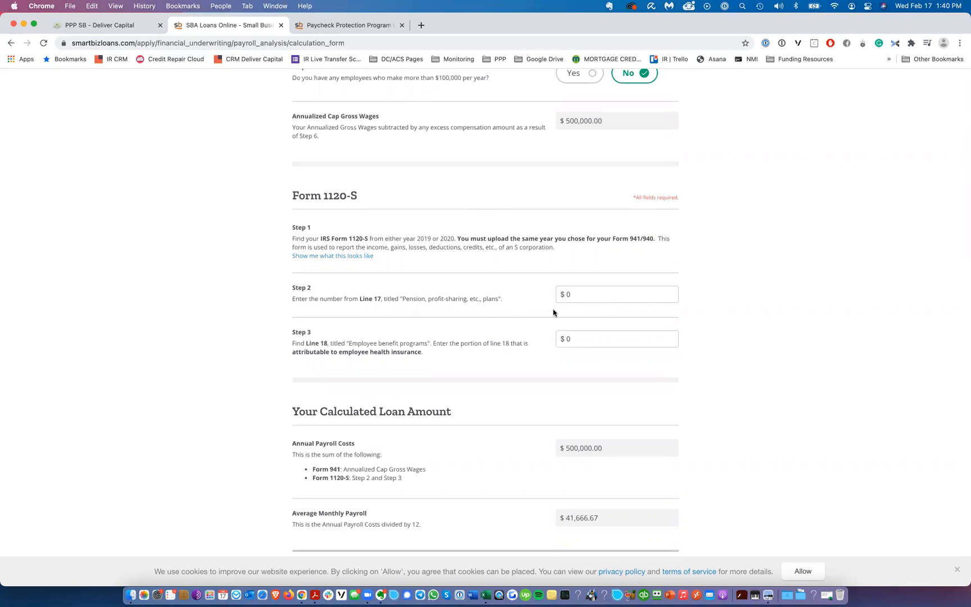
scroll(496, 273, down, 10)
click(539, 450)
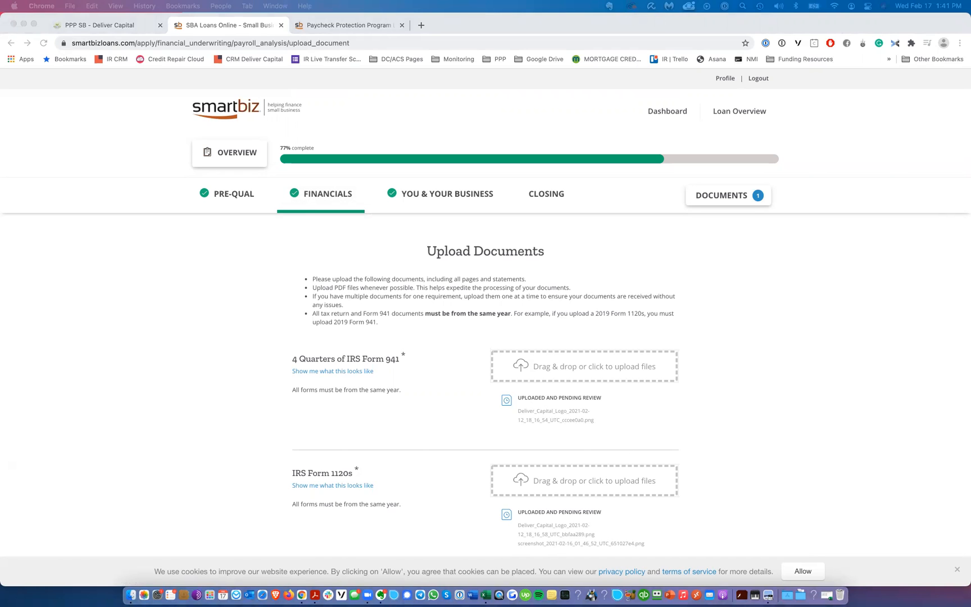
Step: Bring up the Deliver Capital PPP email preview window and scroll through it
drag(408, 63, 442, 22)
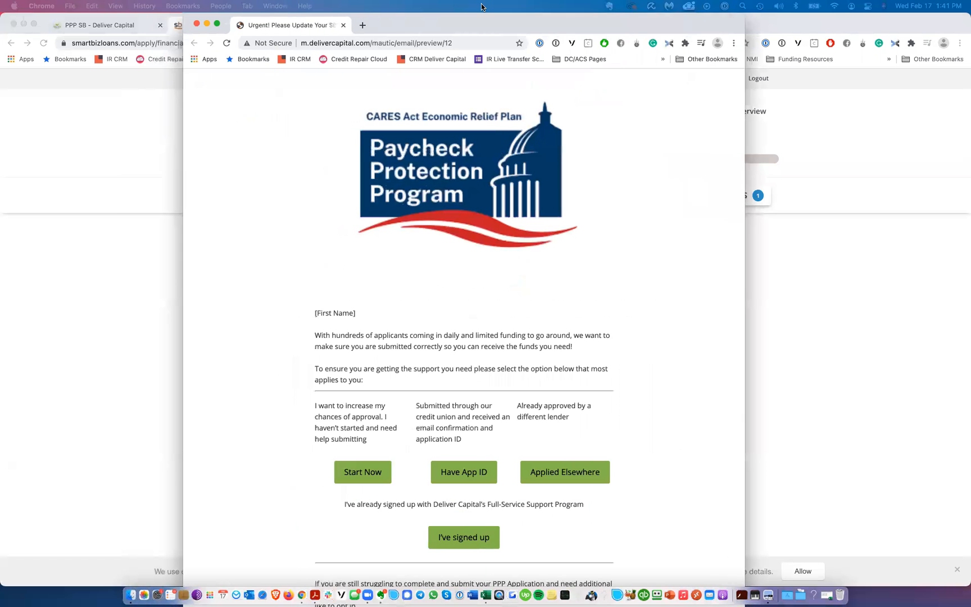
click(196, 24)
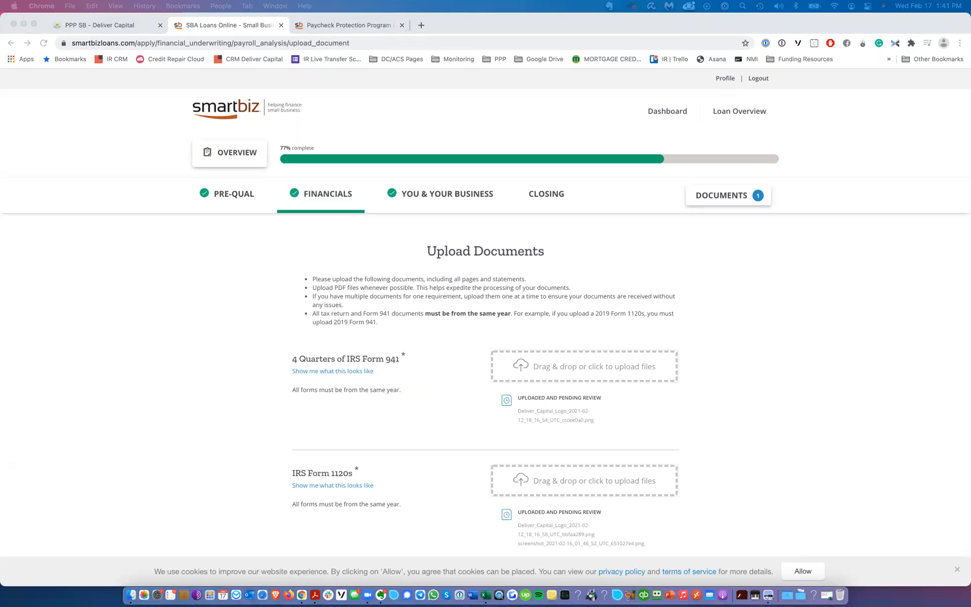
drag(427, 602, 462, 12)
scroll(477, 243, down, 5)
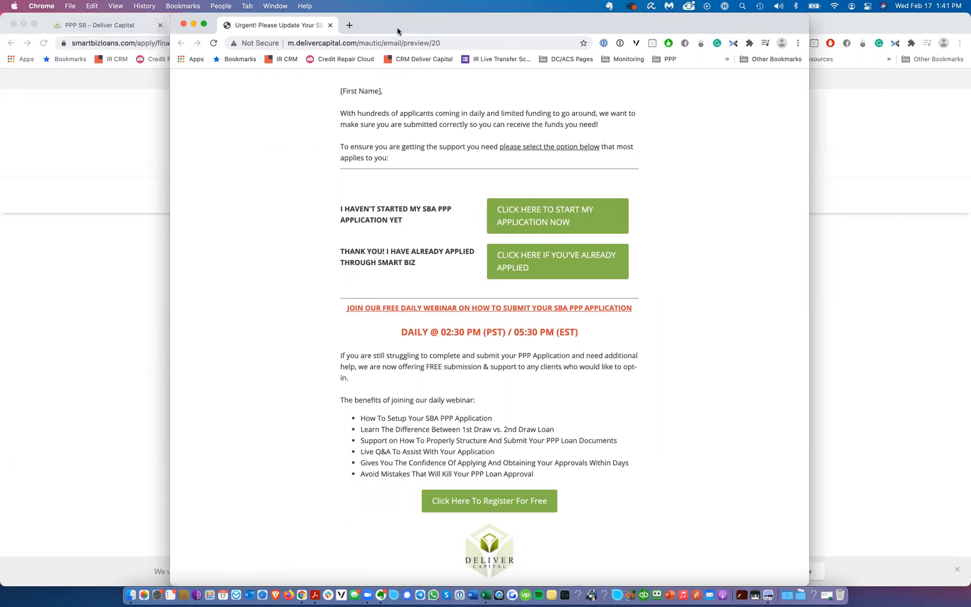
Step: Follow the email's already-applied link to the SmartBiz login page, then close that window
drag(398, 29, 450, 30)
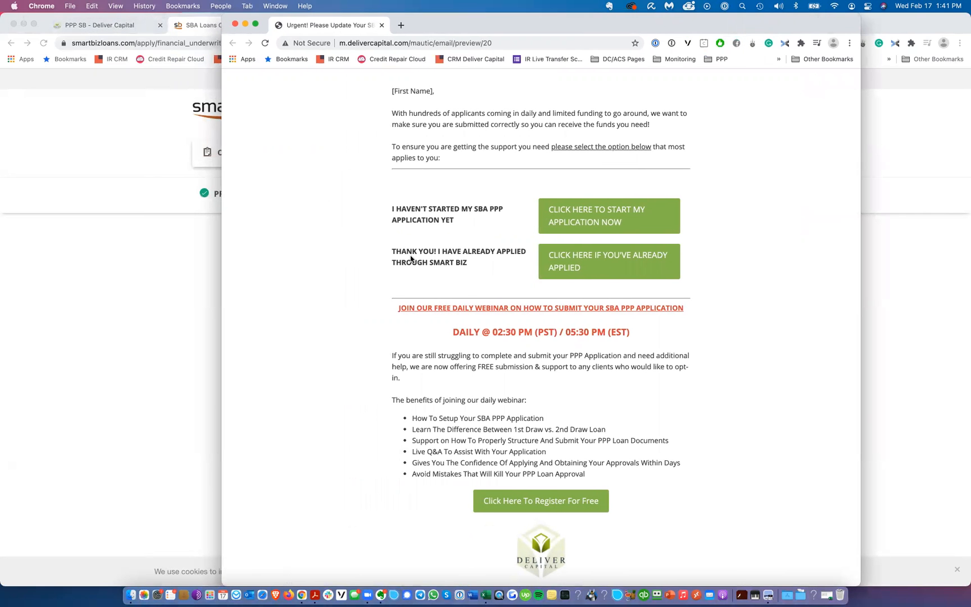
click(615, 265)
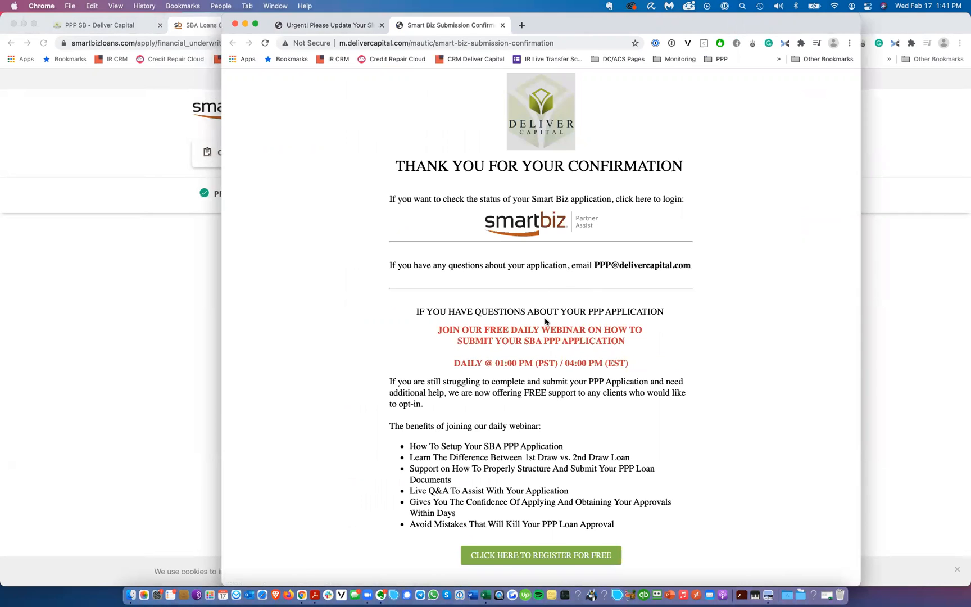
click(533, 221)
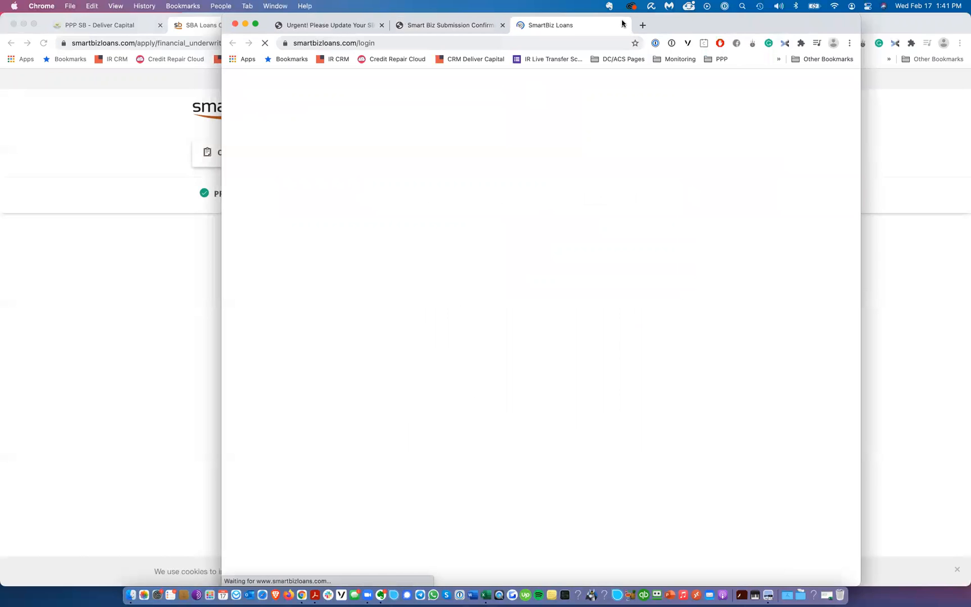
click(623, 24)
drag(611, 31, 970, 130)
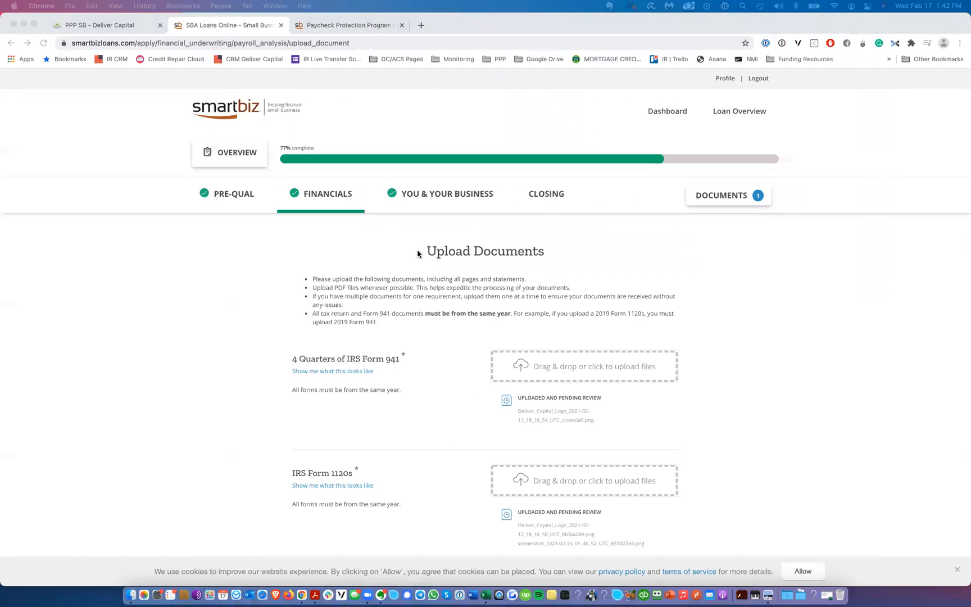